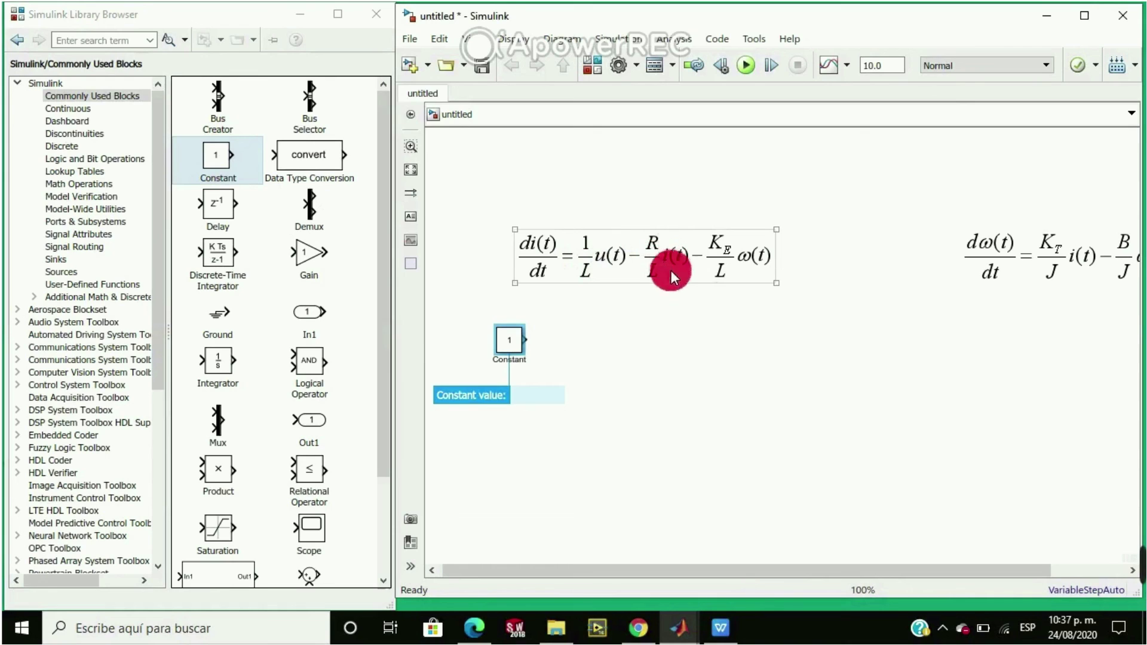
# Add three more Constant blocks in a column below the existing Constant block.
pyautogui.click(611, 312)
pyautogui.moveTo(240, 162); pyautogui.dragTo(506, 421)
pyautogui.moveTo(225, 147); pyautogui.dragTo(510, 466)
pyautogui.moveTo(512, 425); pyautogui.dragTo(513, 399)
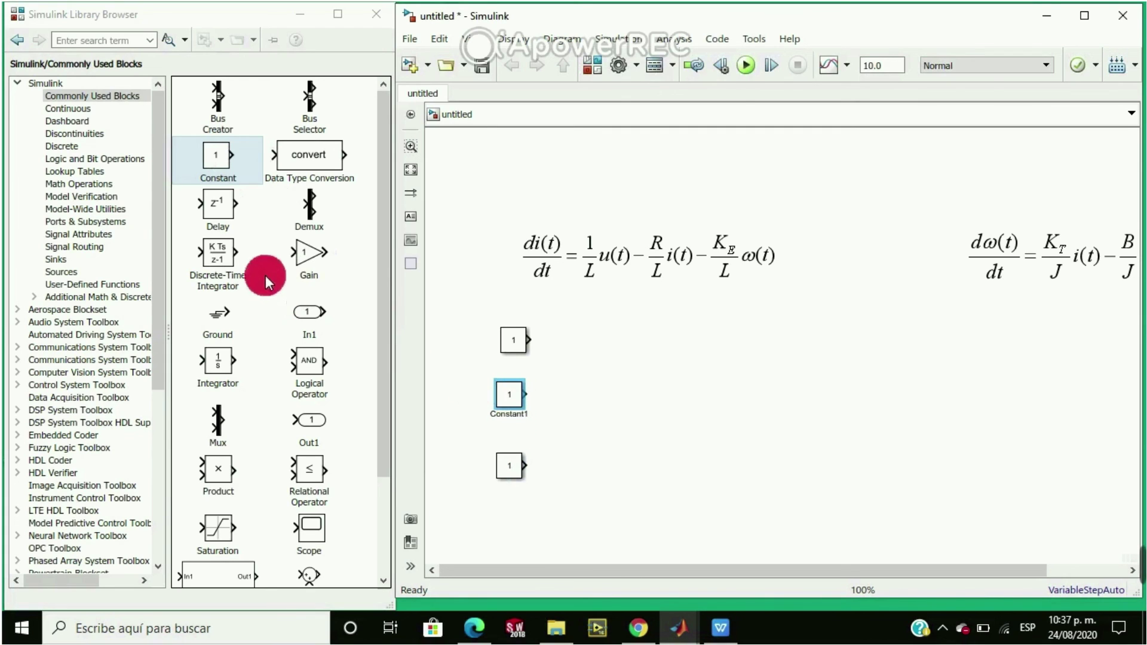
pyautogui.moveTo(233, 176); pyautogui.dragTo(512, 528)
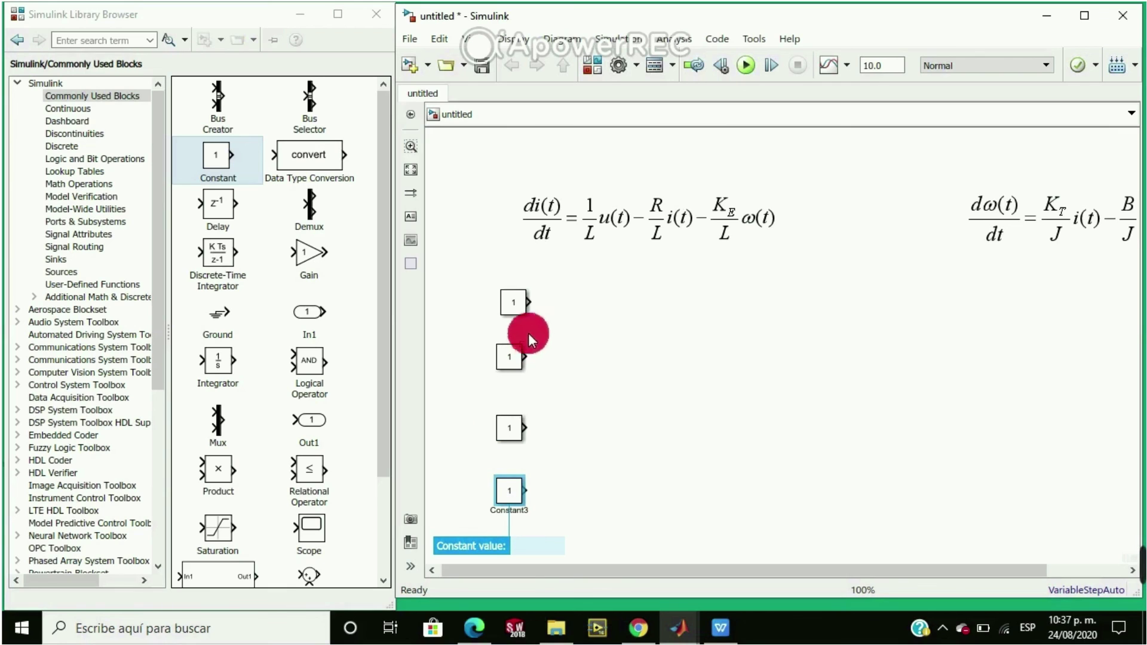
# Rename the four Constant blocks from the uppermost down as u(t), R, KE and L.
pyautogui.click(505, 303)
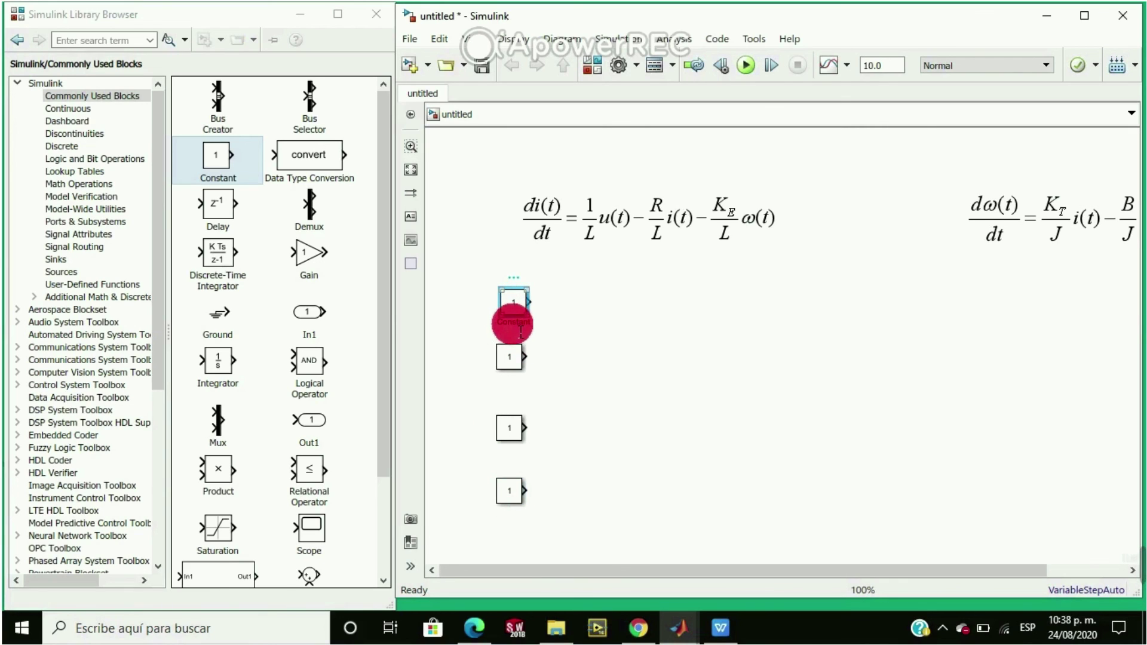
pyautogui.click(518, 322)
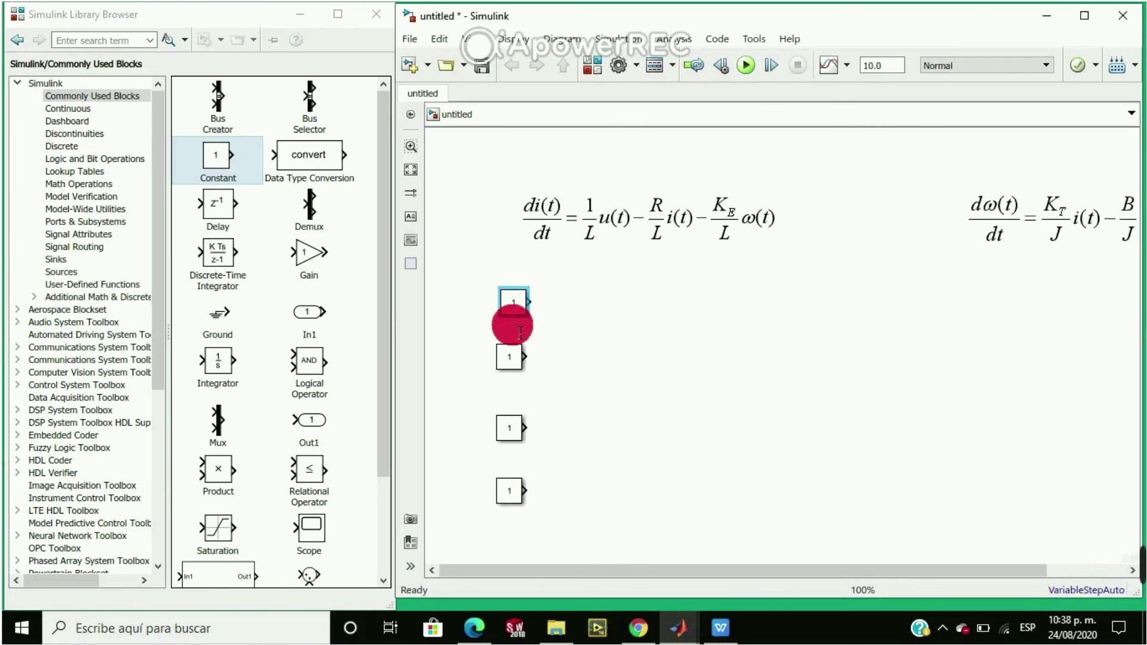
pyautogui.moveTo(521, 332); pyautogui.dragTo(530, 328)
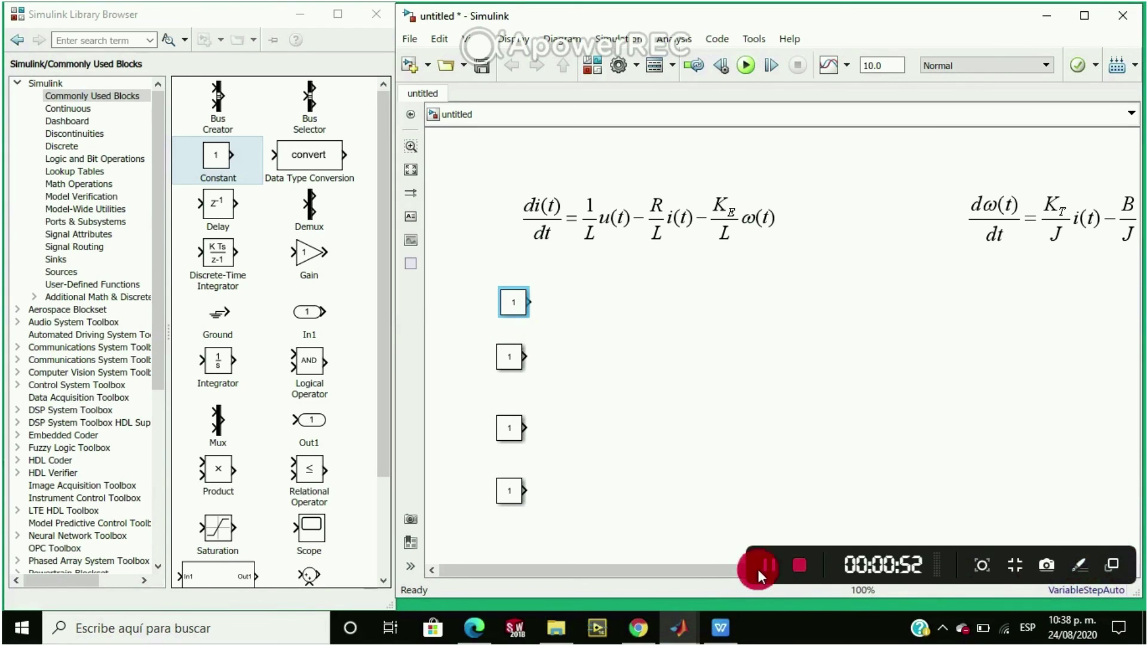
pyautogui.click(761, 565)
pyautogui.click(762, 427)
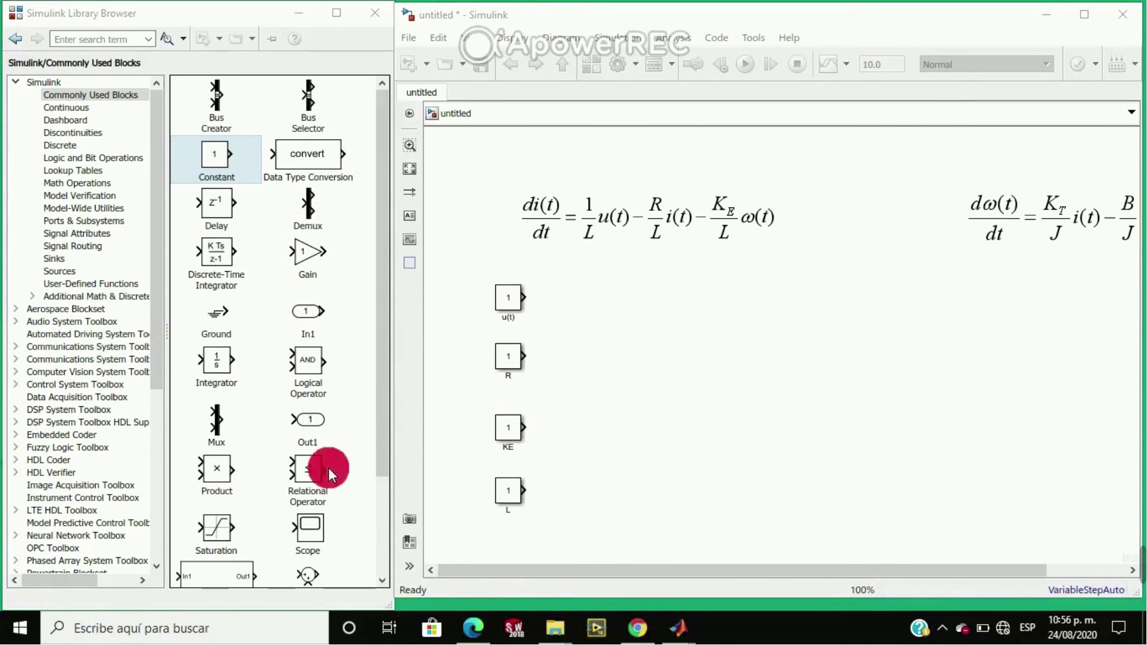
# Add a Sum block to the model, to the right of the R constant.
pyautogui.moveTo(384, 464); pyautogui.dragTo(386, 576)
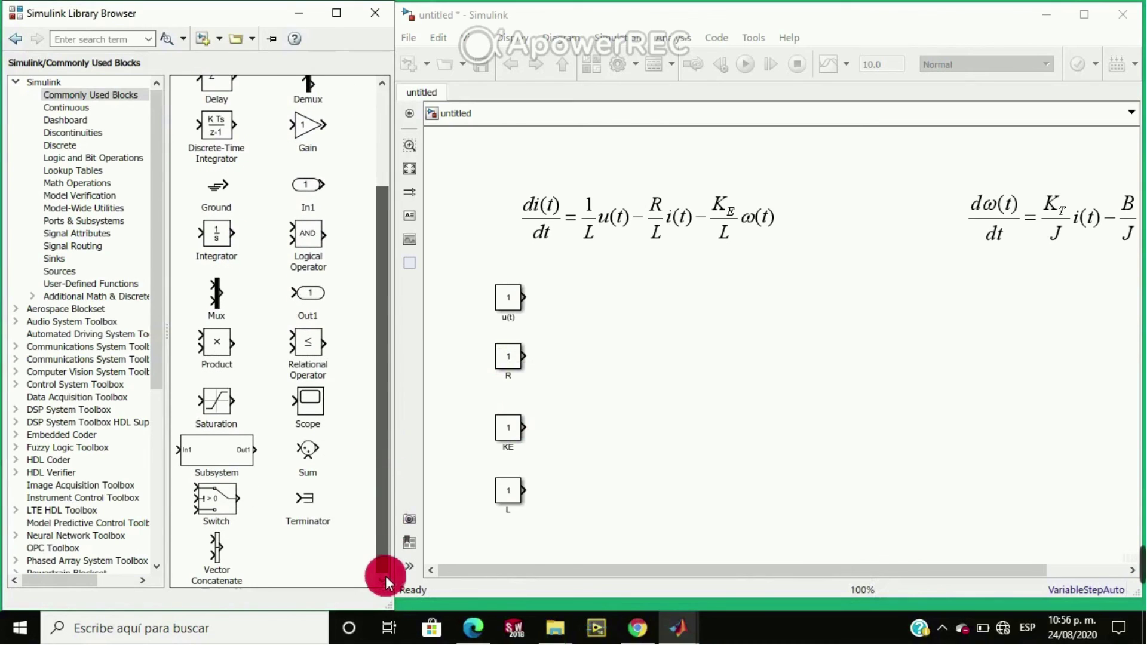
pyautogui.click(692, 204)
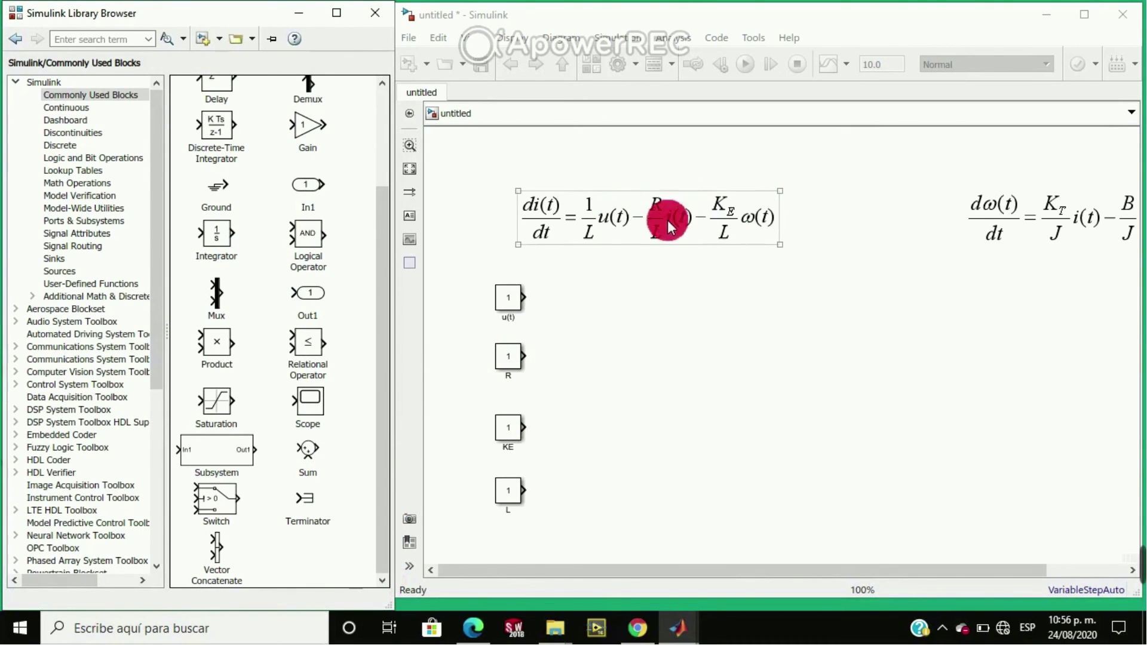
pyautogui.click(324, 410)
pyautogui.click(305, 447)
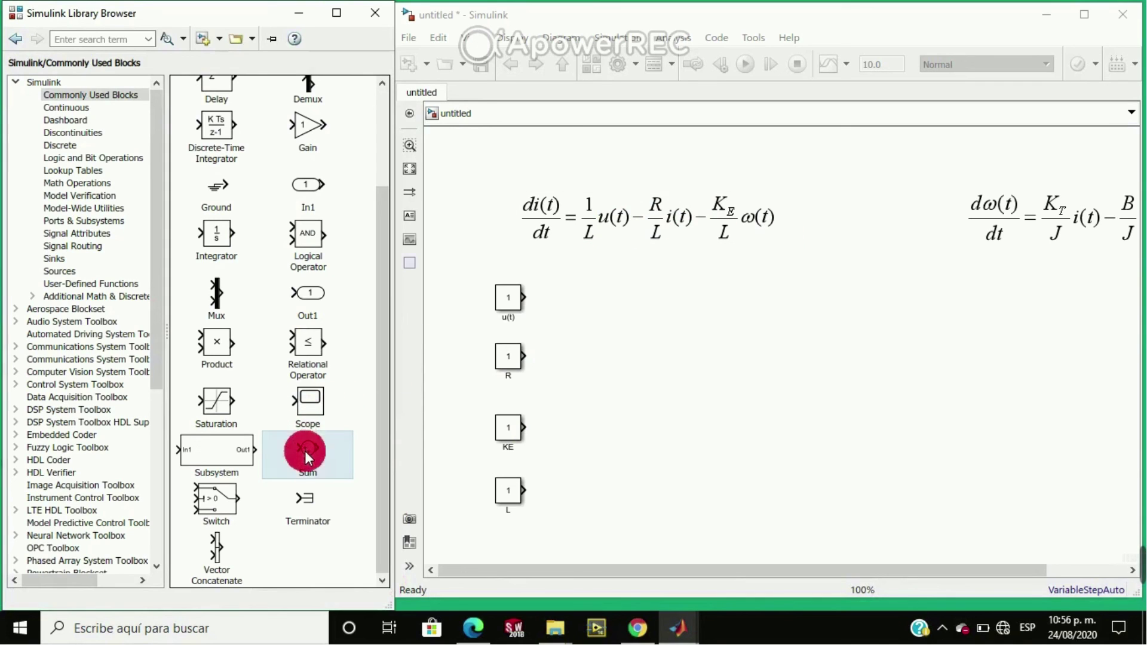
pyautogui.moveTo(700, 348); pyautogui.dragTo(701, 347)
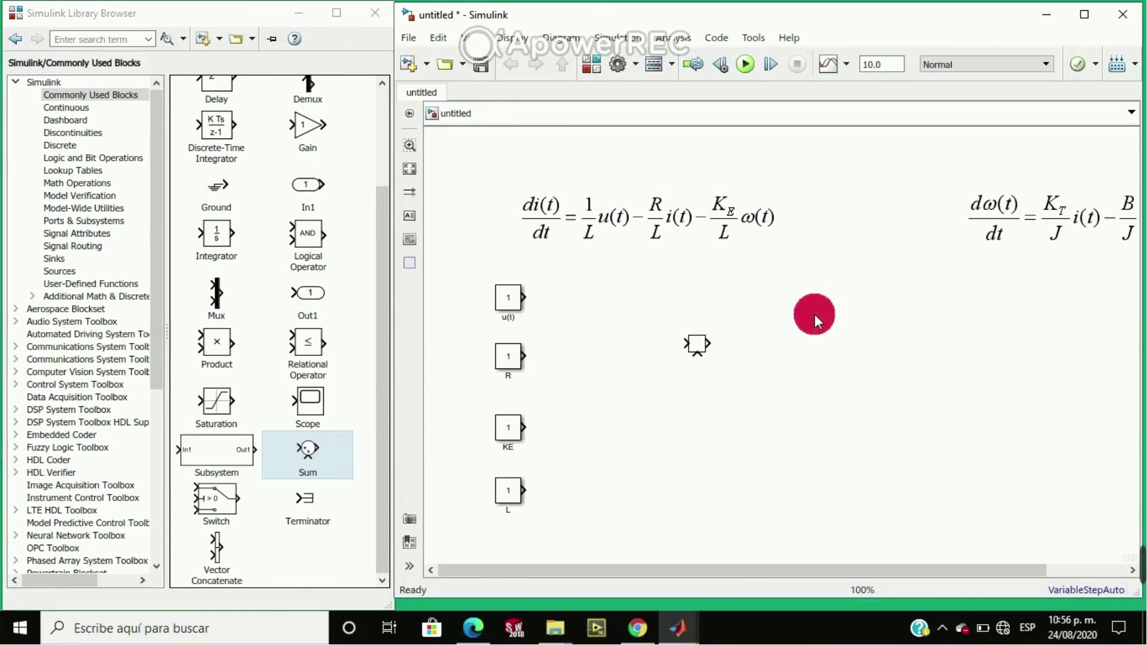
# Set the Sum block's list of signs to +-- and keep its round icon shape.
pyautogui.click(697, 343)
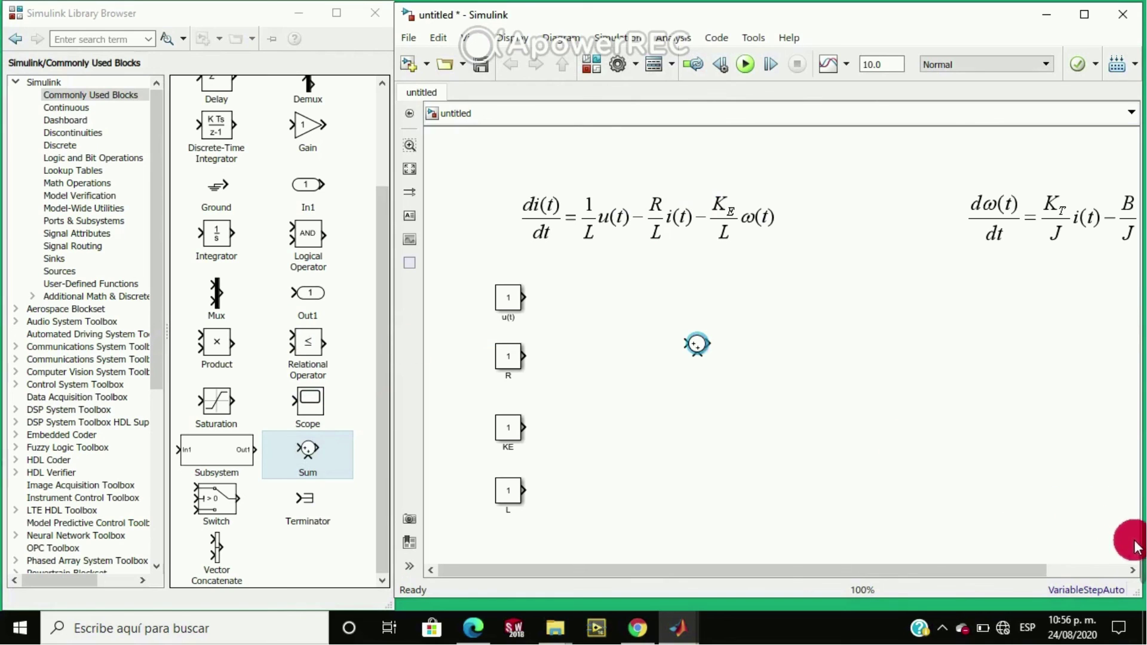
pyautogui.moveTo(965, 543)
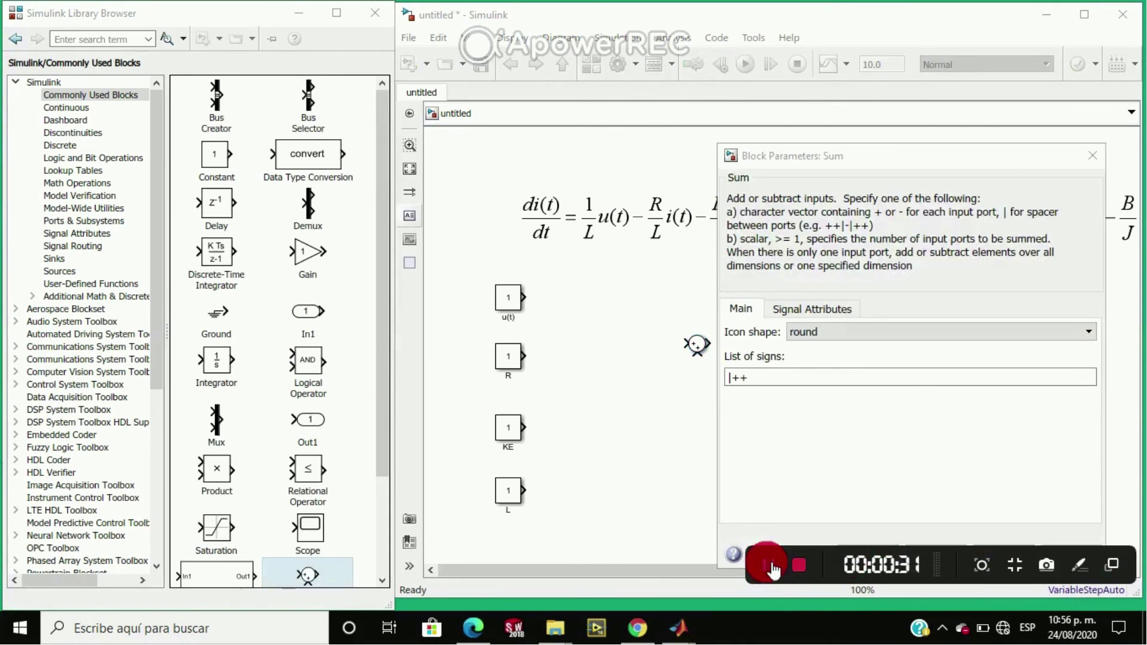
pyautogui.doubleClick(740, 382)
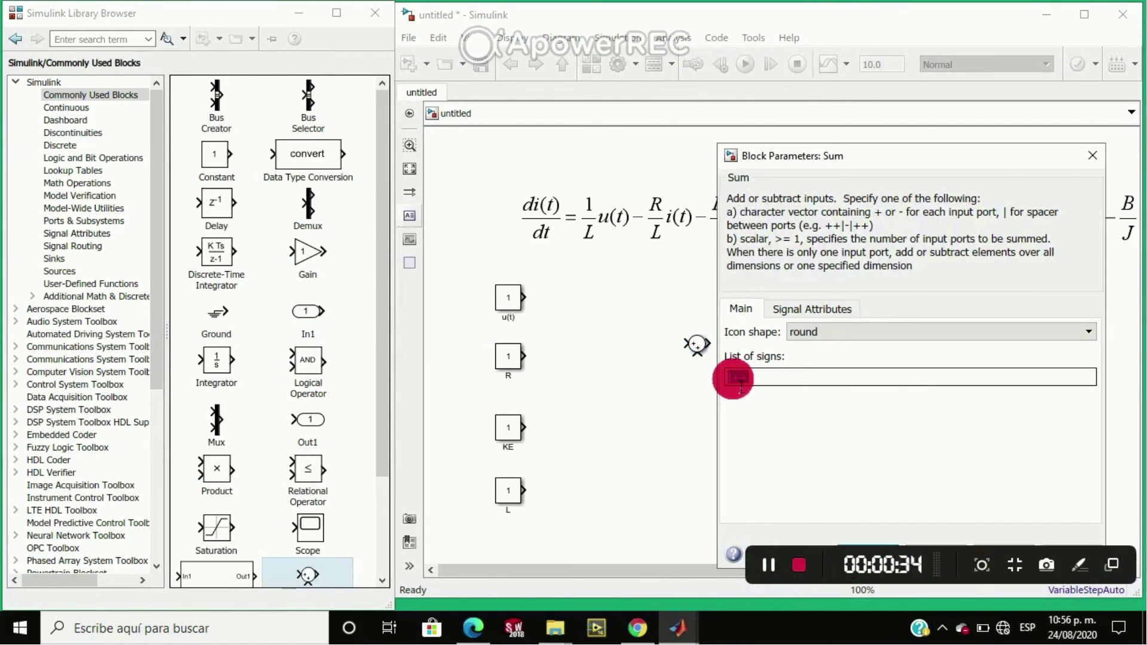
pyautogui.press('BackSpace')
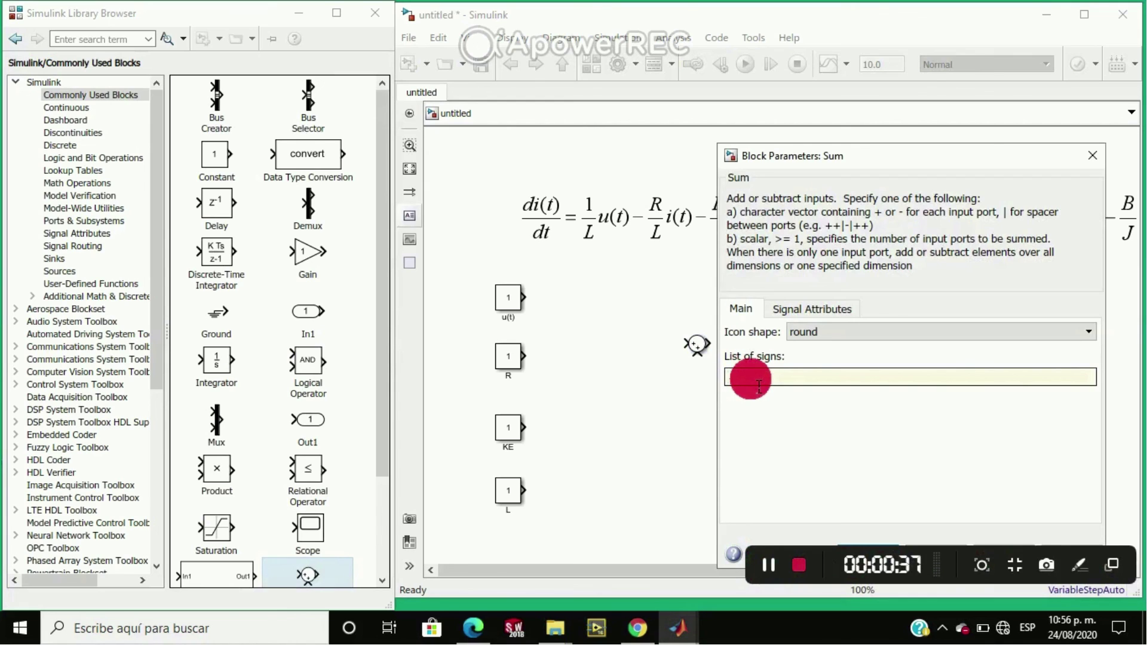
pyautogui.write('+')
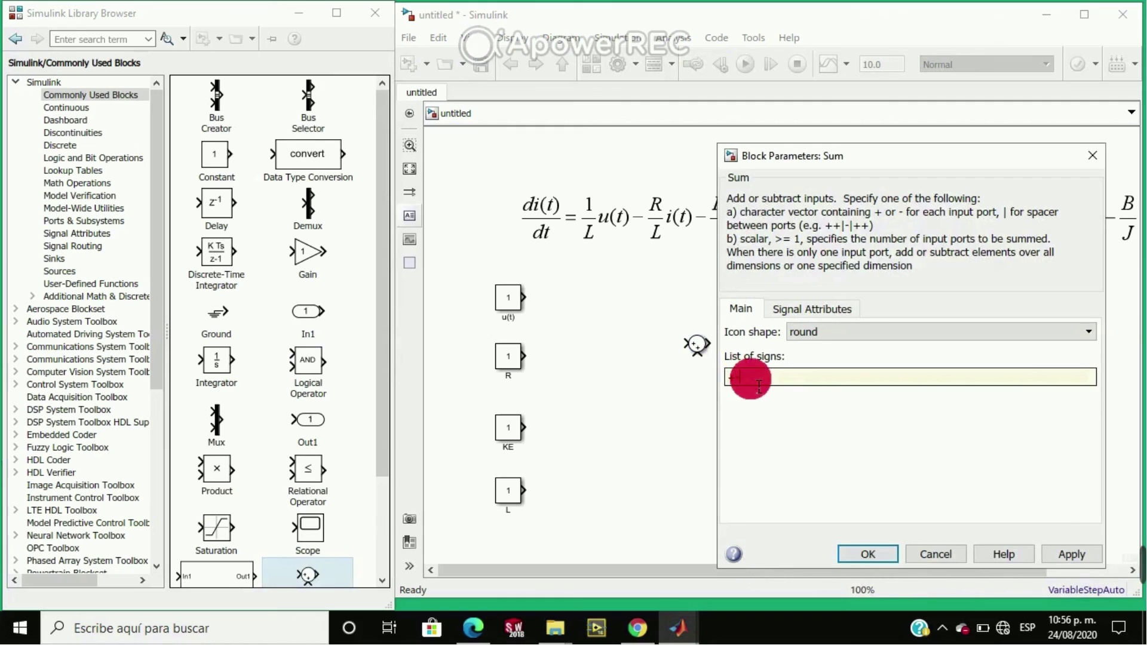
pyautogui.write('--')
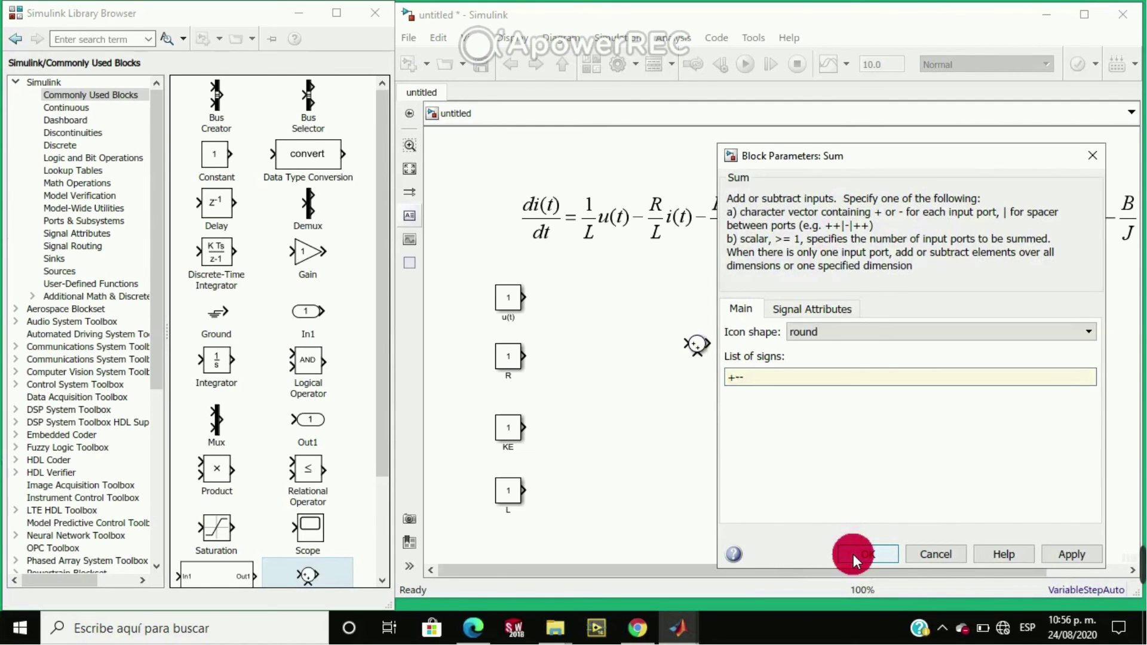
pyautogui.click(853, 554)
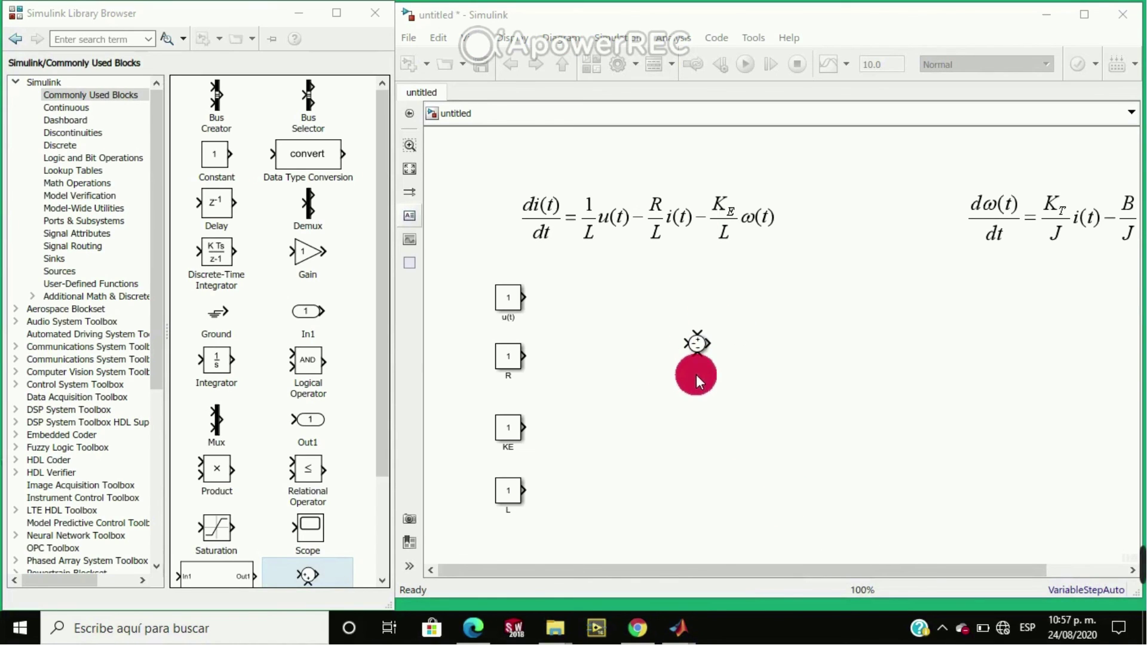
# Add a Product block between the constants and the Sum block, and open the Math Operations block library.
pyautogui.click(381, 278)
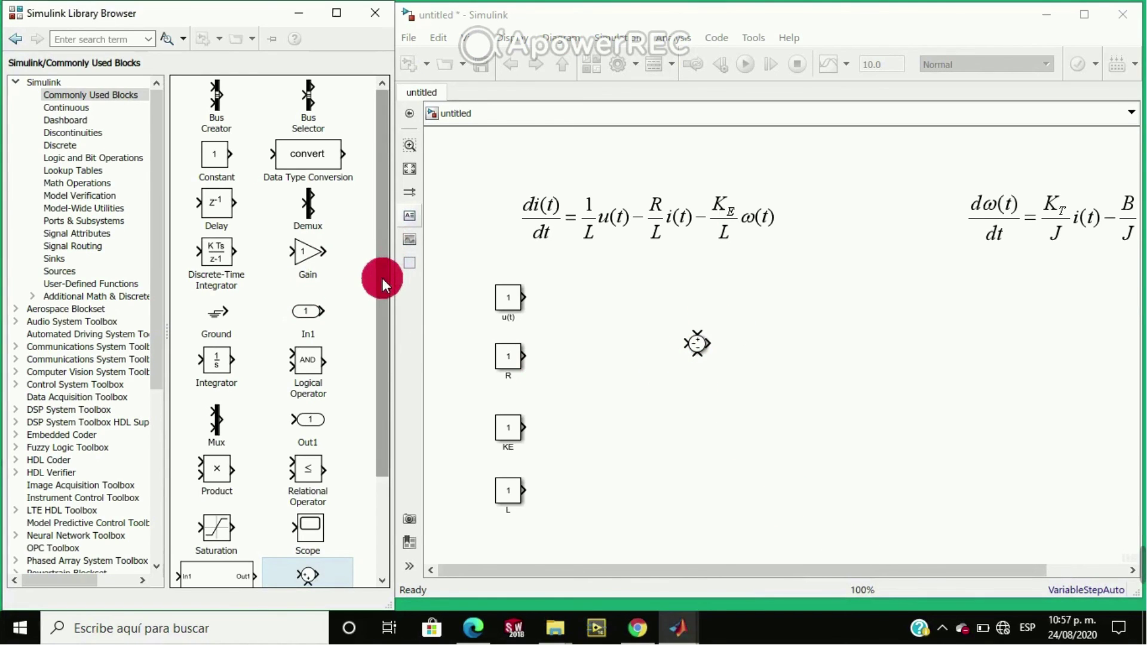
pyautogui.moveTo(385, 255); pyautogui.dragTo(382, 384)
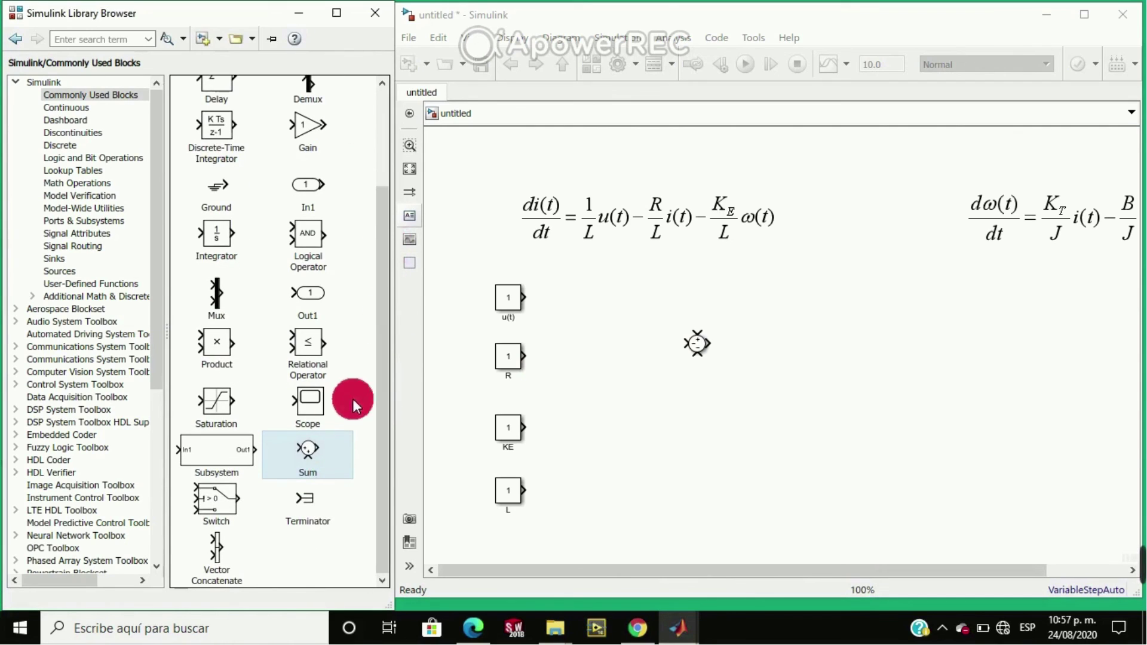
pyautogui.click(210, 353)
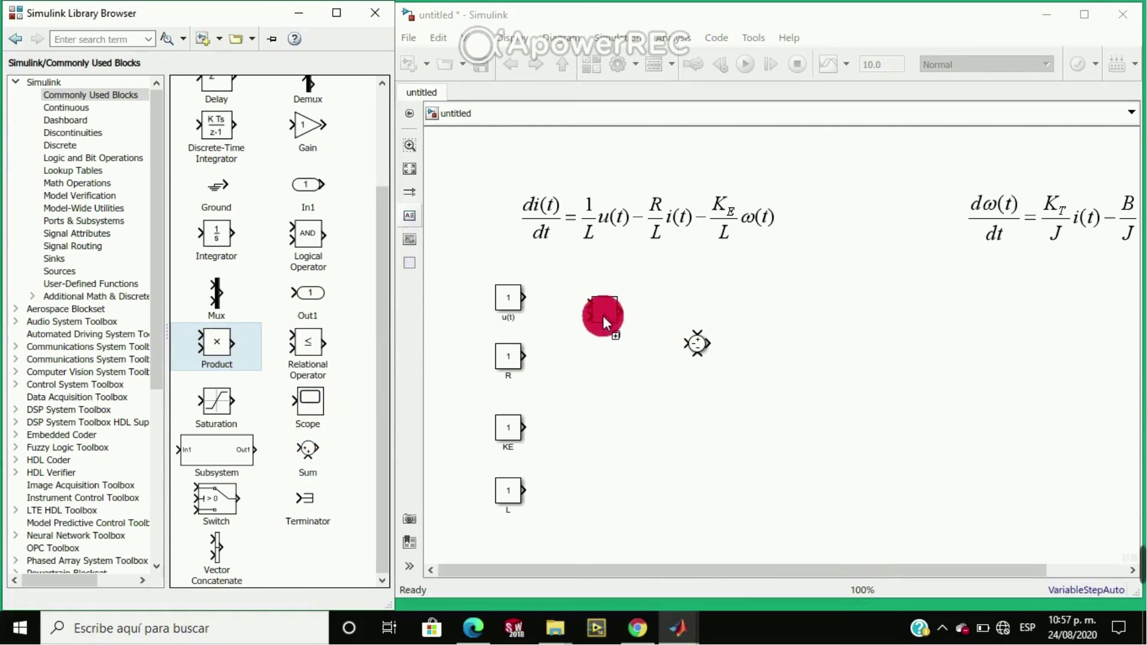
pyautogui.moveTo(599, 323); pyautogui.dragTo(600, 320)
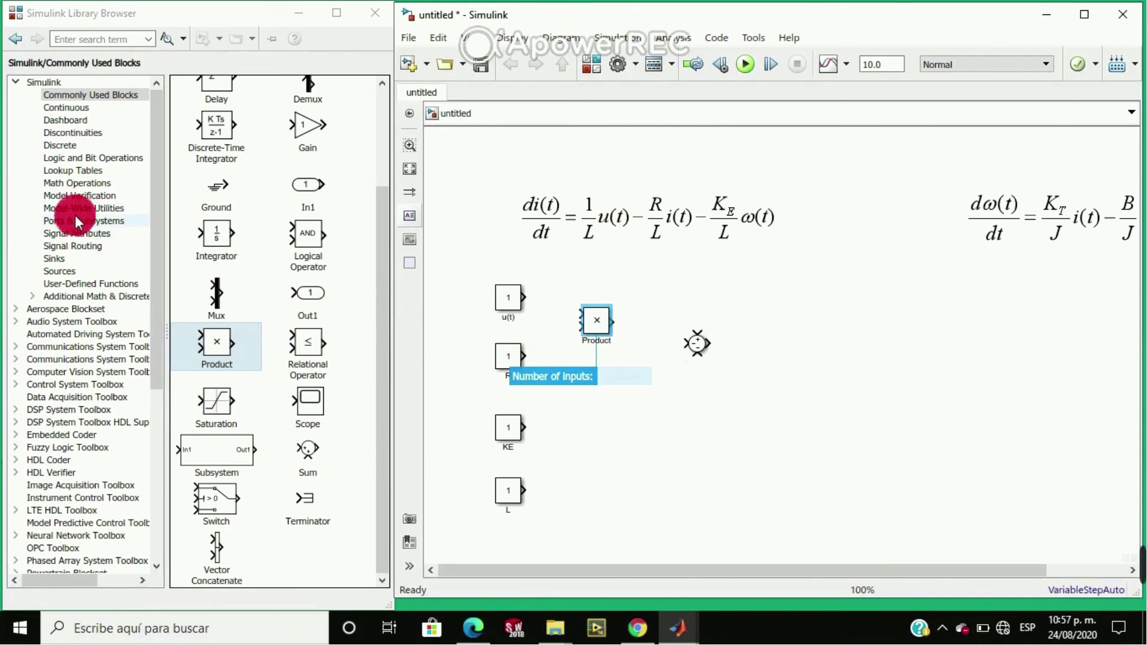
pyautogui.click(84, 184)
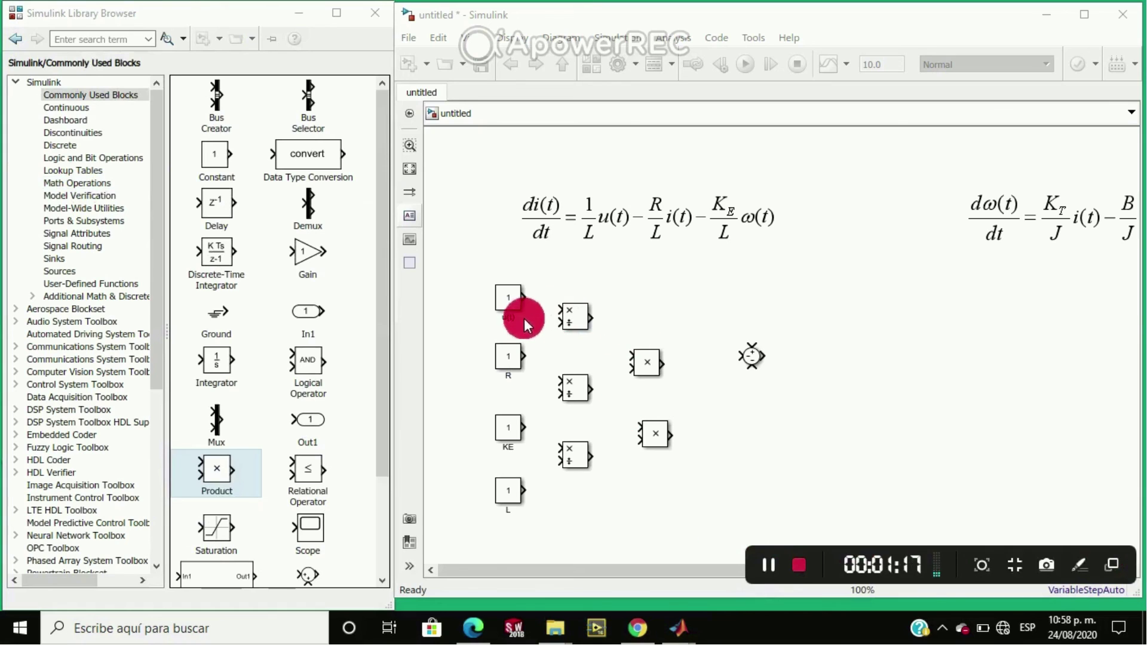
# Wire u(t) and L to the first Divide block's × and ÷ inputs, and its output to the Sum block's plus input.
pyautogui.click(537, 310)
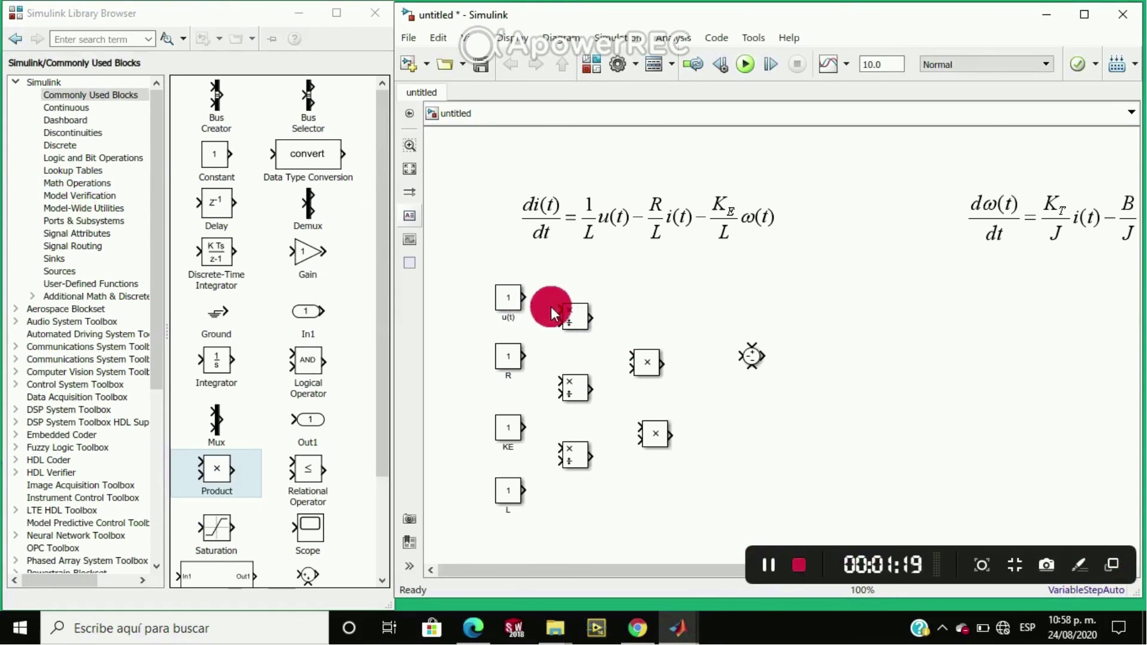
pyautogui.moveTo(562, 318); pyautogui.dragTo(525, 297)
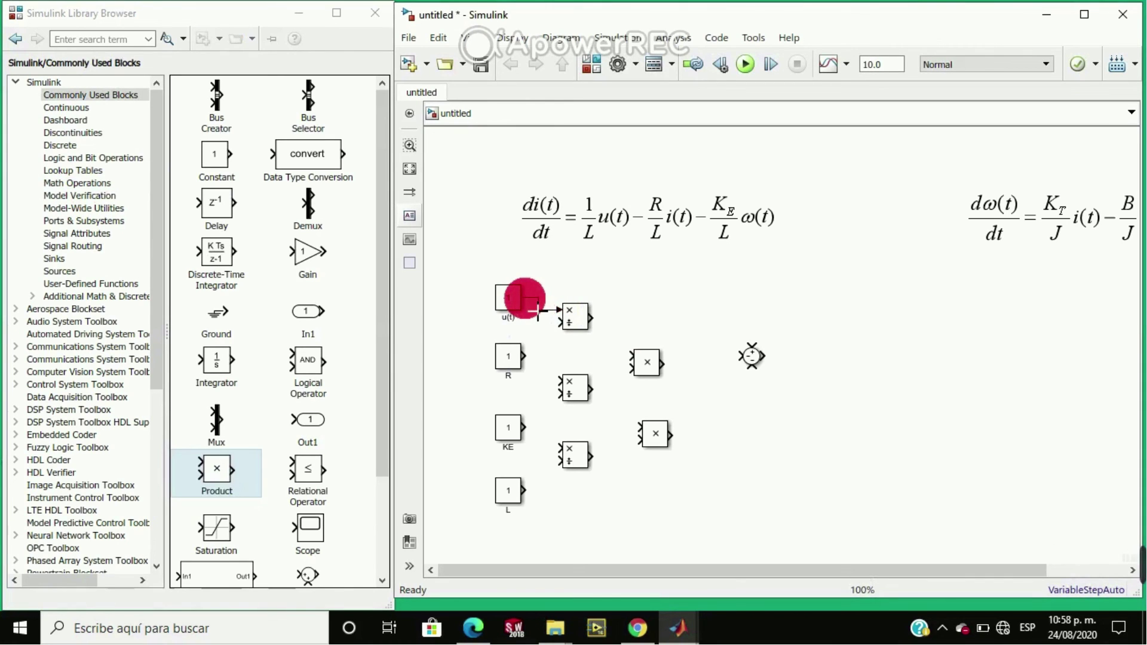
pyautogui.moveTo(539, 504); pyautogui.dragTo(573, 338)
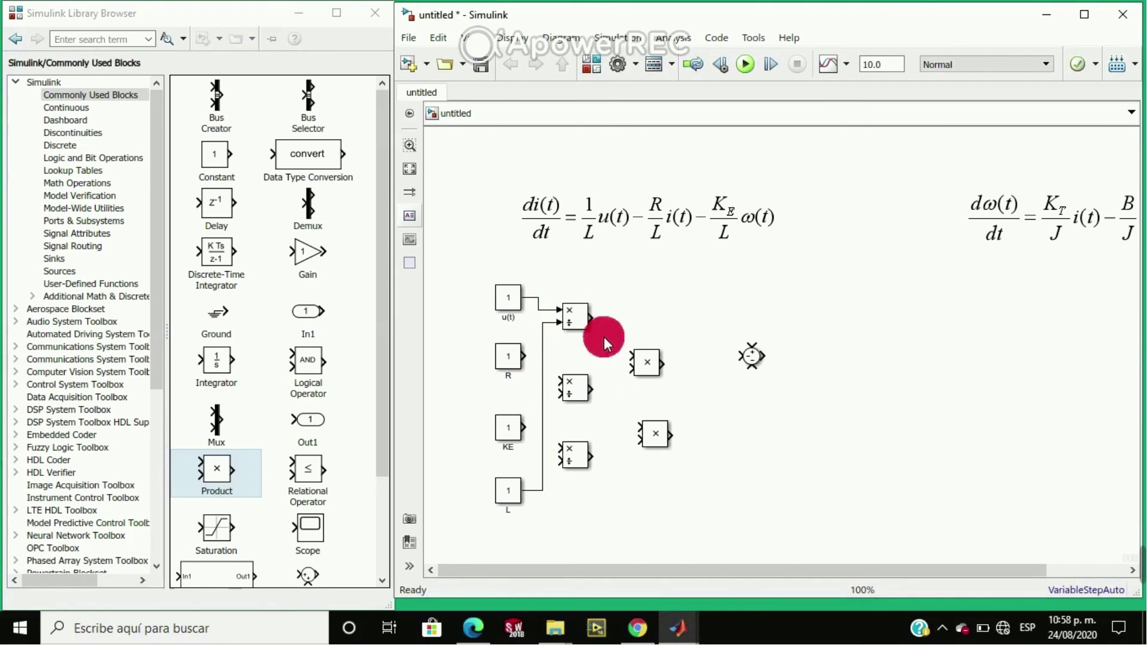
pyautogui.moveTo(592, 319); pyautogui.dragTo(763, 358)
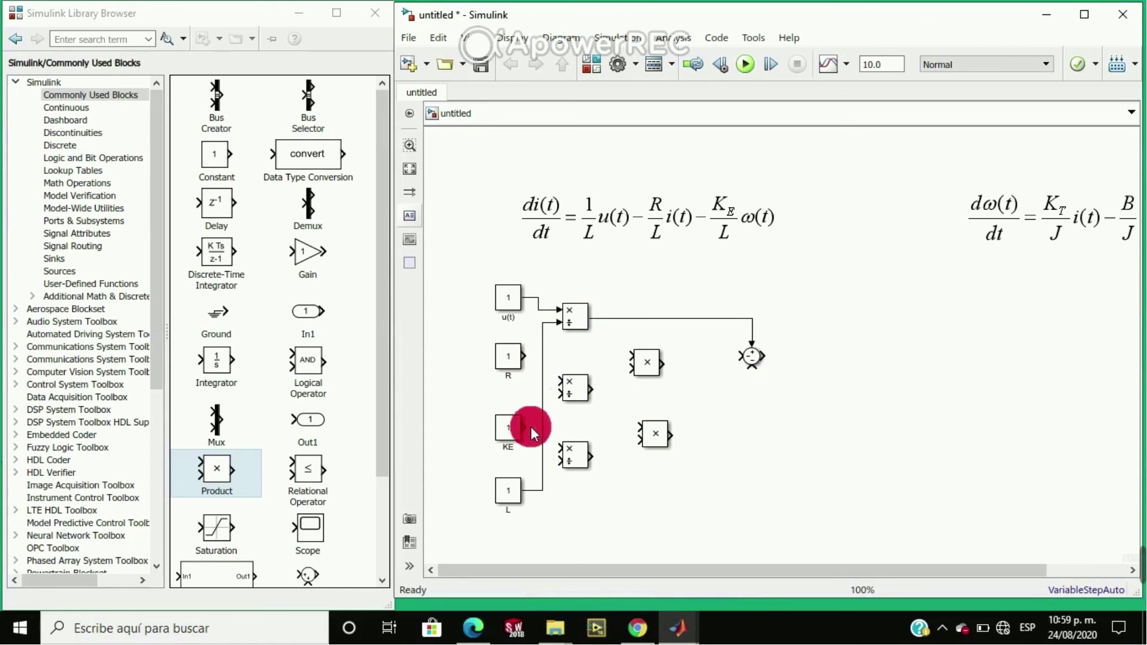
# Connect R to the second Divide block's × input and branch the L line to its ÷ input.
pyautogui.click(658, 207)
pyautogui.click(548, 384)
pyautogui.moveTo(525, 357); pyautogui.dragTo(571, 395)
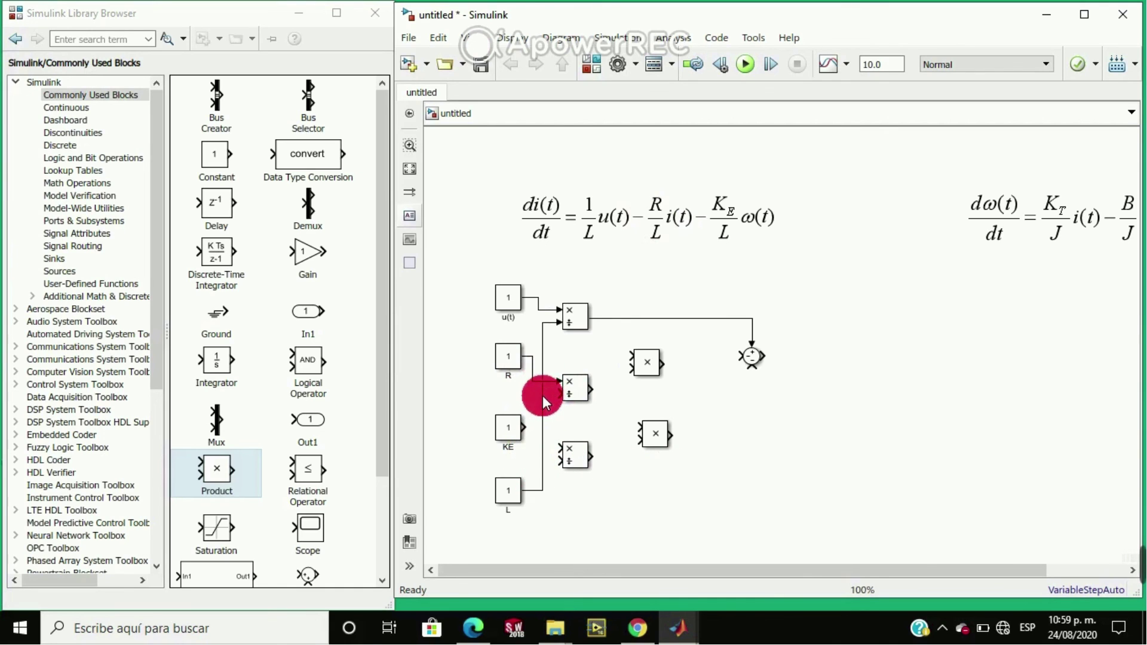
pyautogui.moveTo(550, 395); pyautogui.dragTo(572, 406)
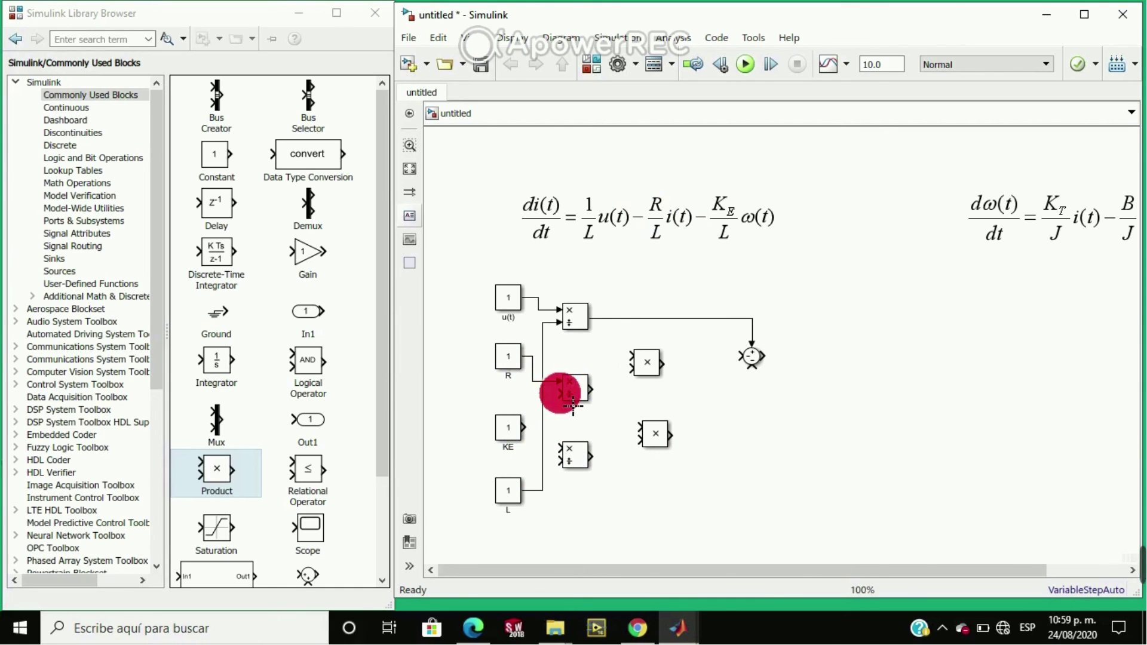
pyautogui.click(540, 393)
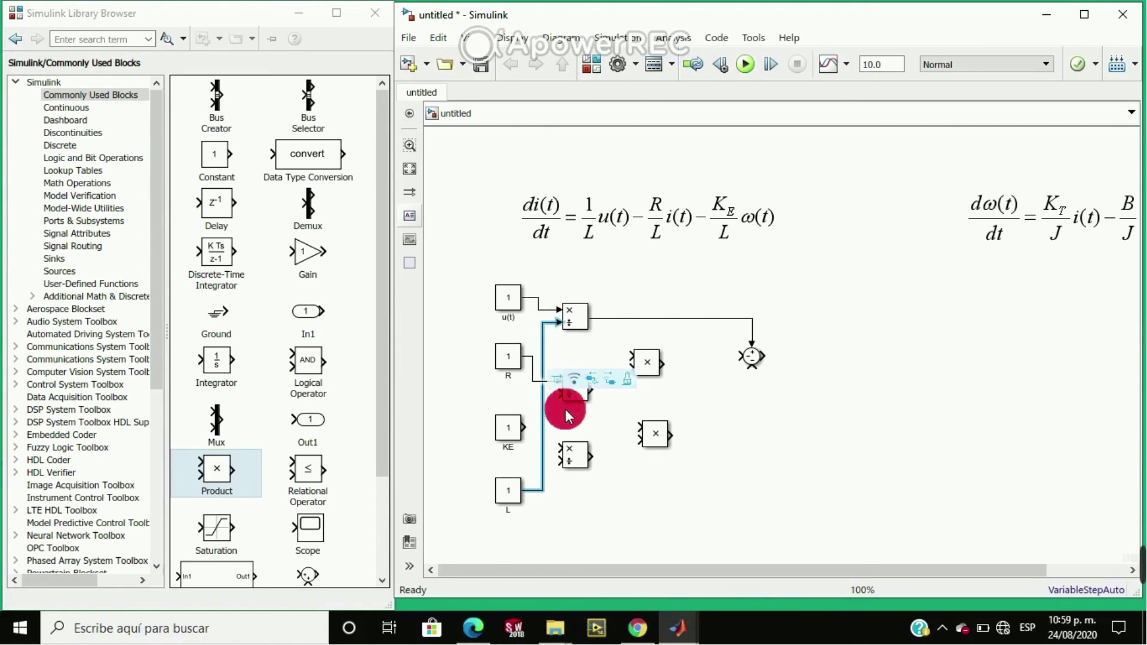
pyautogui.moveTo(558, 393)
pyautogui.mouseDown()
pyautogui.moveTo(573, 408)
pyautogui.moveTo(552, 405)
pyautogui.mouseUp()
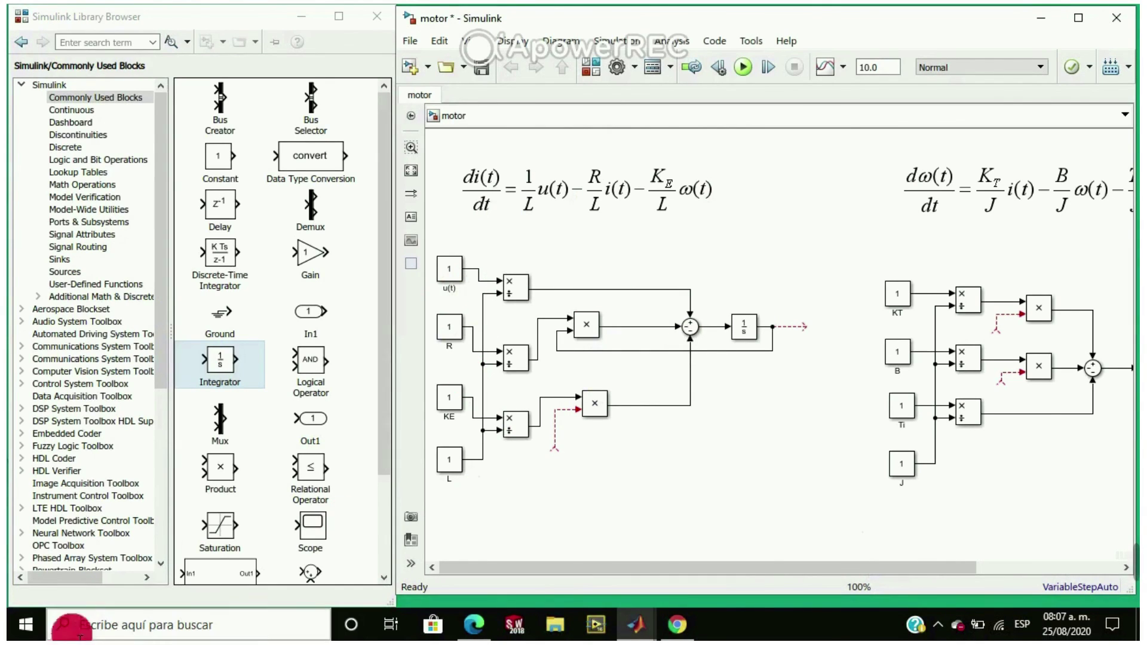
# Examine the dω(t)/dt diagram, checking the unconnected second inputs of its two Product blocks and the integrator output.
pyautogui.moveTo(385, 398); pyautogui.dragTo(361, 543)
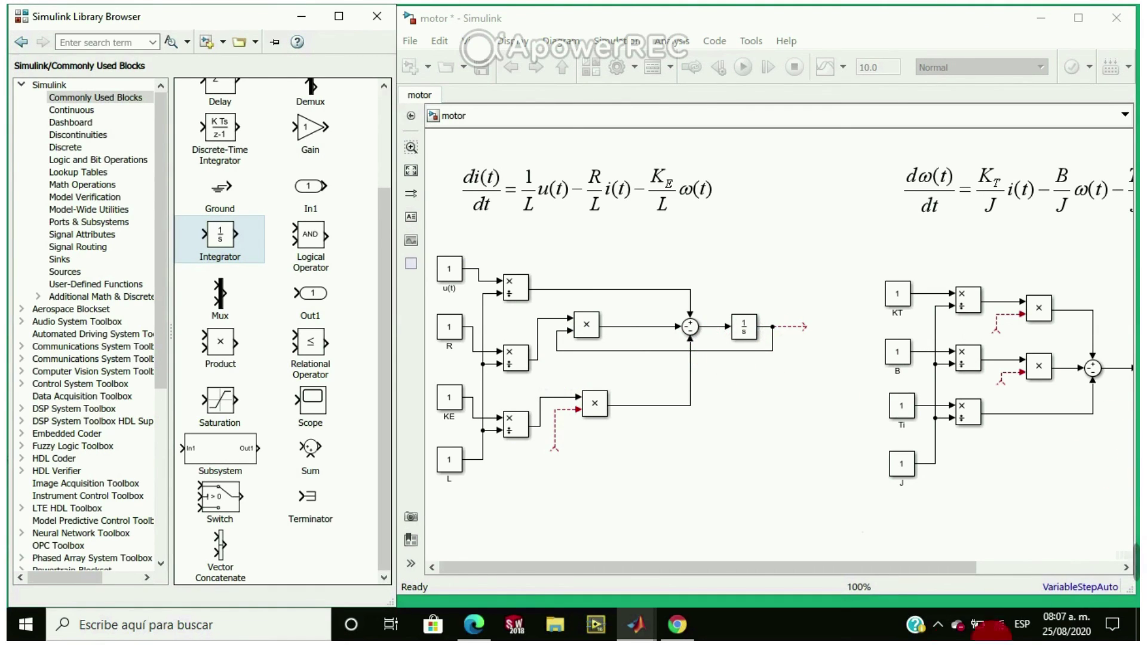
pyautogui.moveTo(884, 567); pyautogui.dragTo(1031, 577)
pyautogui.moveTo(619, 330); pyautogui.dragTo(619, 329)
pyautogui.moveTo(808, 339); pyautogui.dragTo(834, 324)
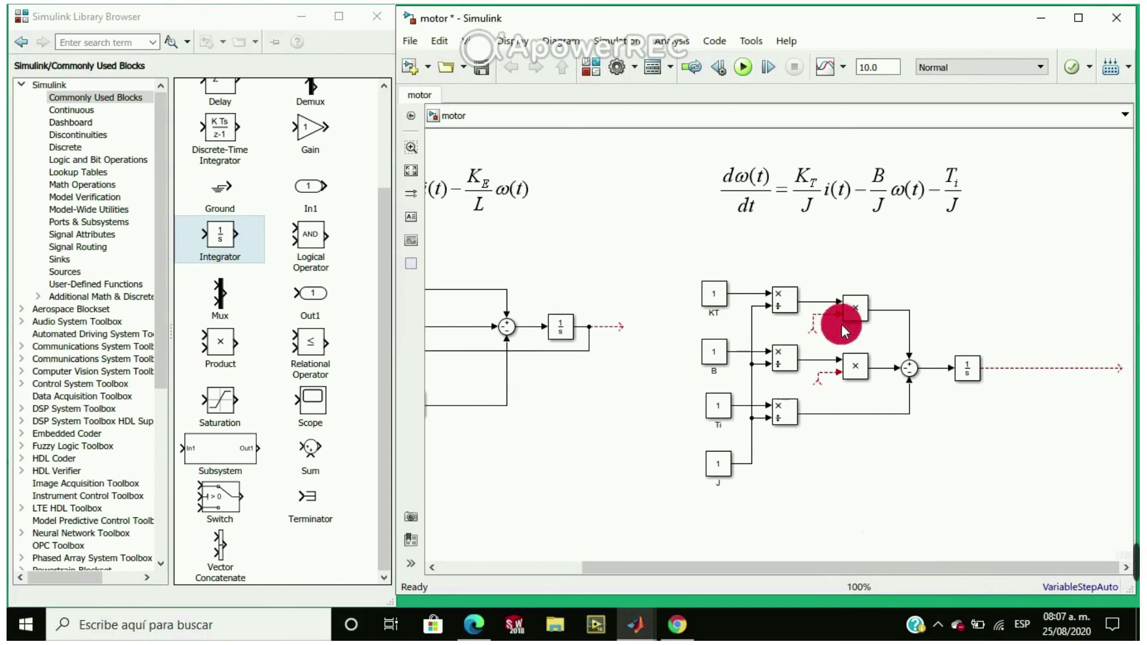
pyautogui.moveTo(841, 319); pyautogui.dragTo(841, 319)
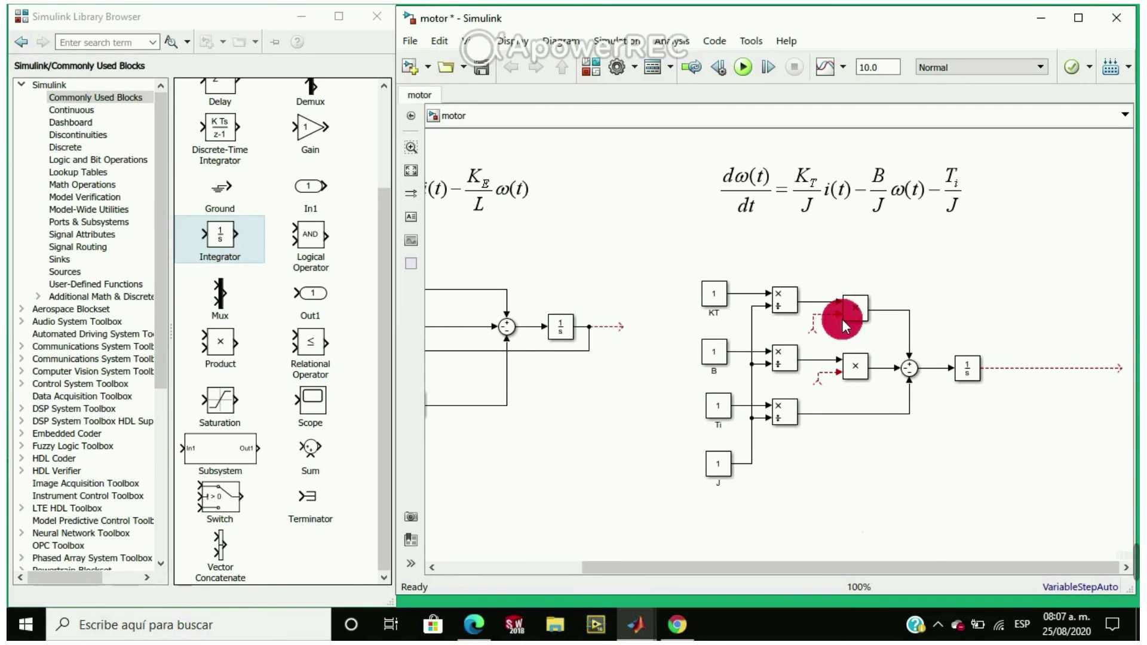
pyautogui.click(687, 499)
pyautogui.click(849, 379)
pyautogui.moveTo(780, 392); pyautogui.dragTo(846, 387)
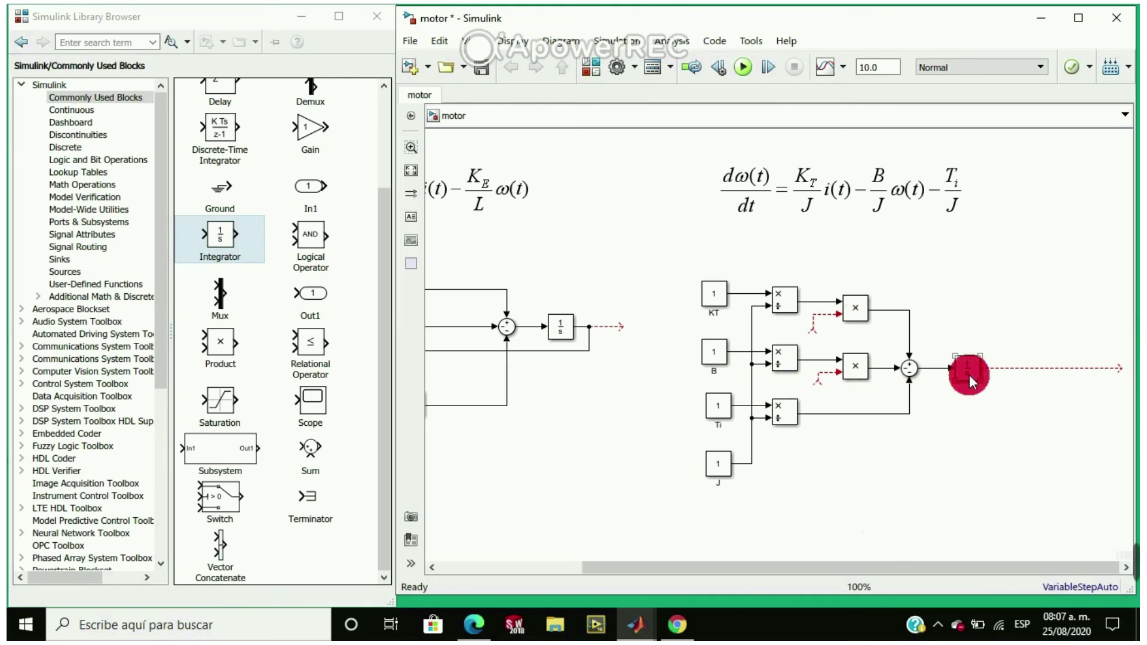
pyautogui.click(957, 406)
pyautogui.moveTo(818, 381); pyautogui.dragTo(833, 393)
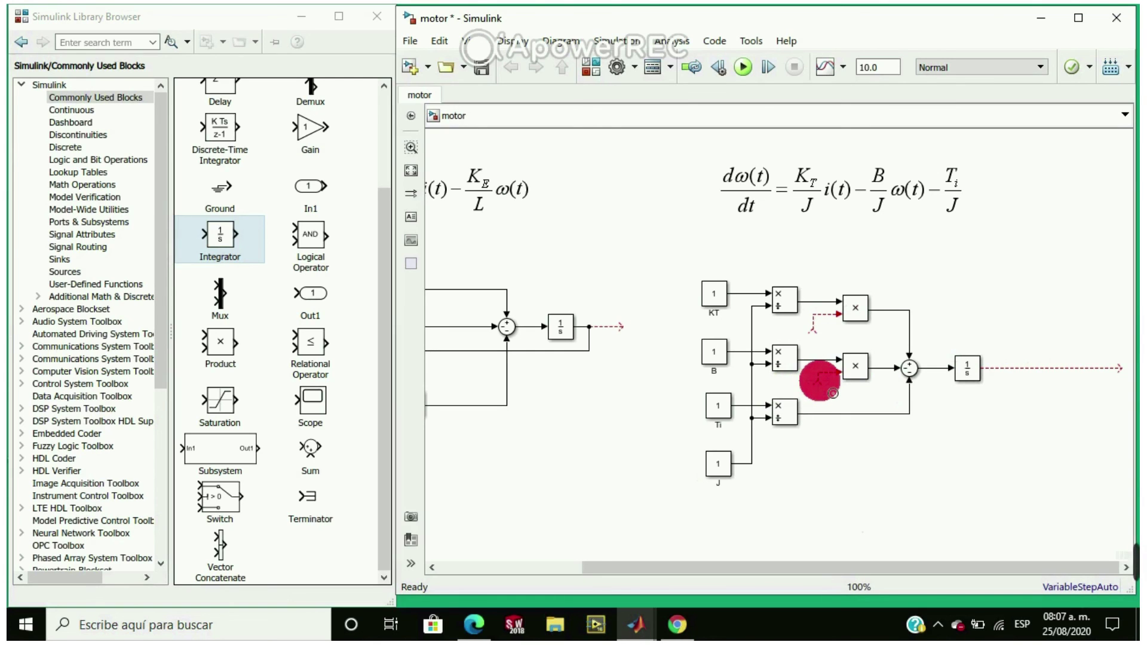
# Examine the di(t)/dt diagram, comparing its constants, Divide blocks and Product blocks with the terms of the current equation.
pyautogui.moveTo(833, 393); pyautogui.dragTo(833, 393)
pyautogui.click(798, 565)
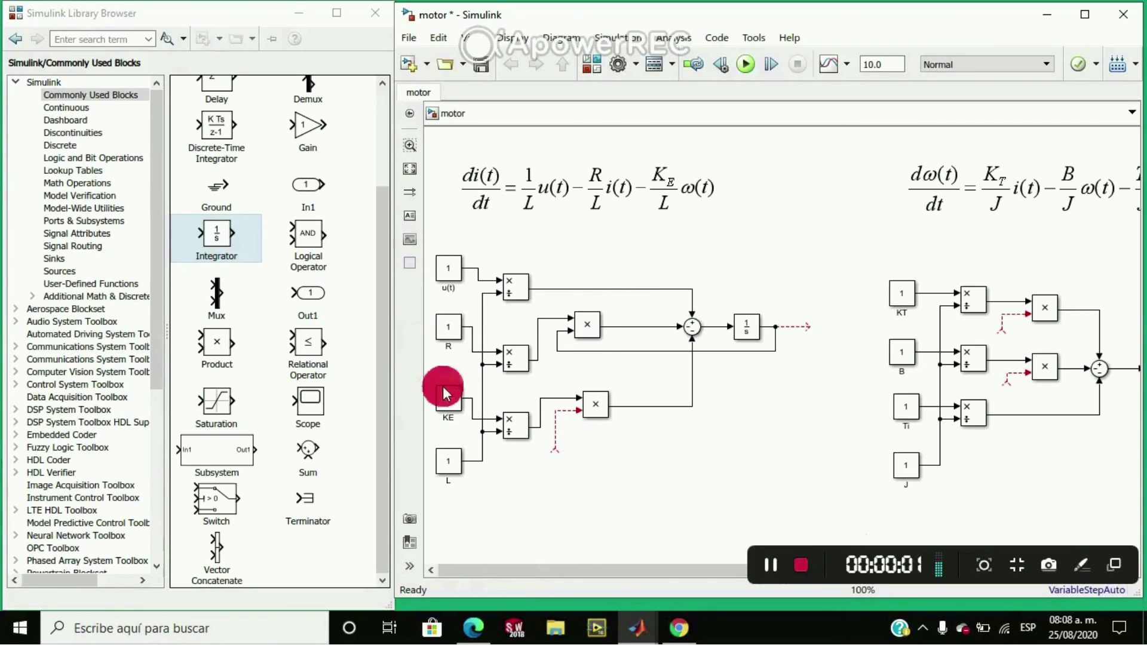
pyautogui.click(829, 321)
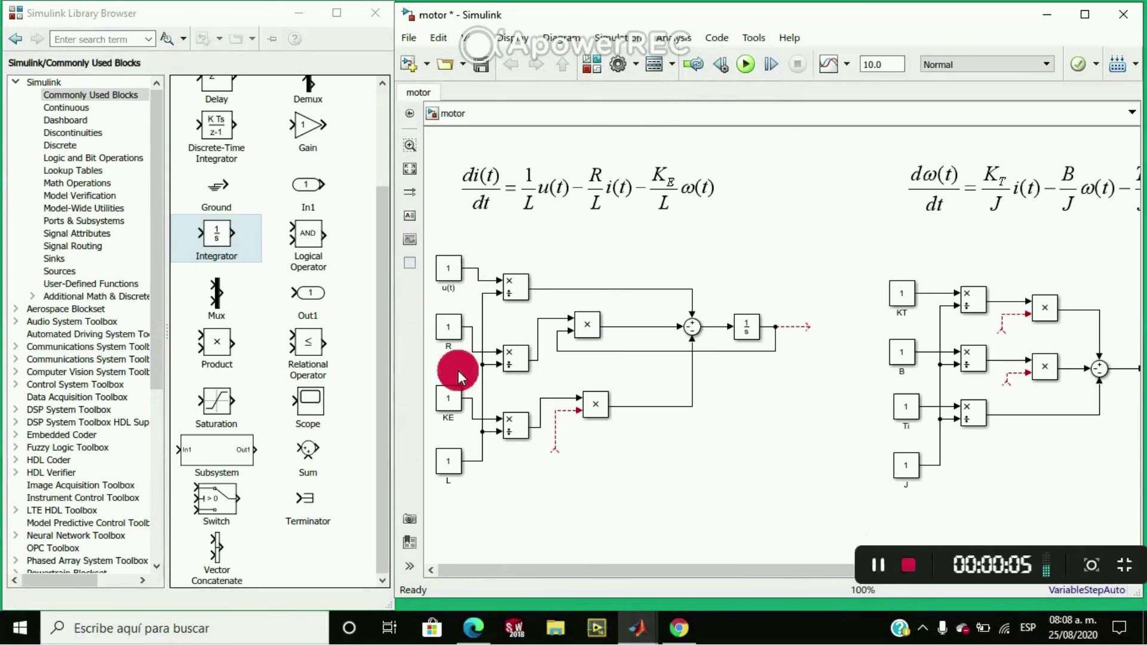
pyautogui.click(457, 424)
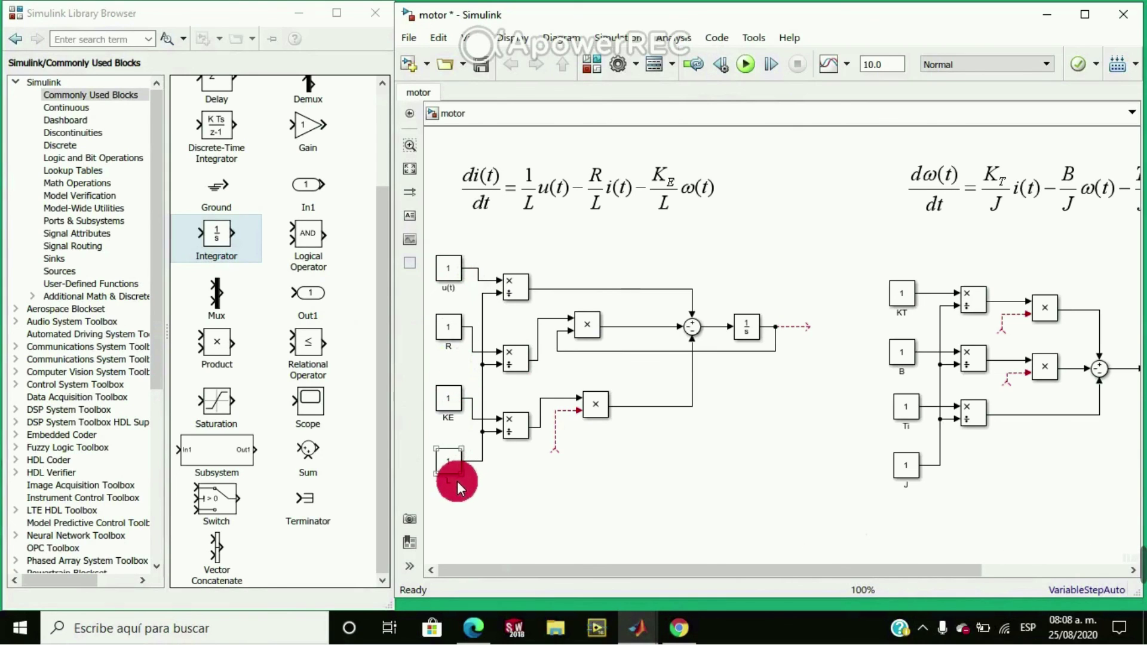
pyautogui.click(511, 286)
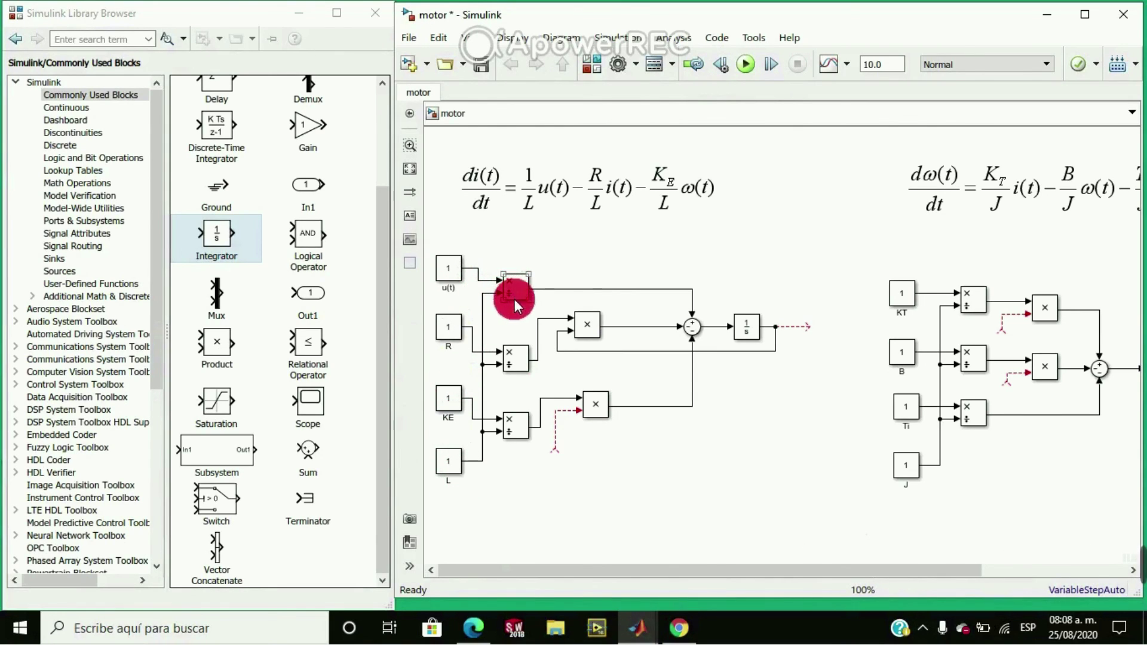
pyautogui.click(540, 177)
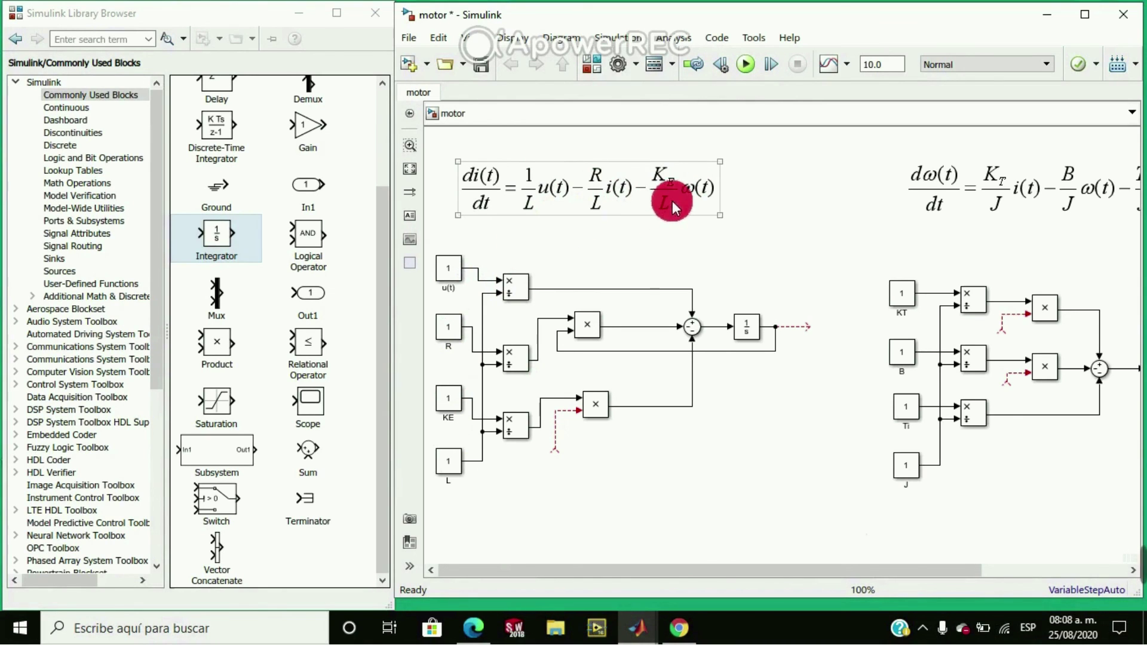
pyautogui.click(526, 352)
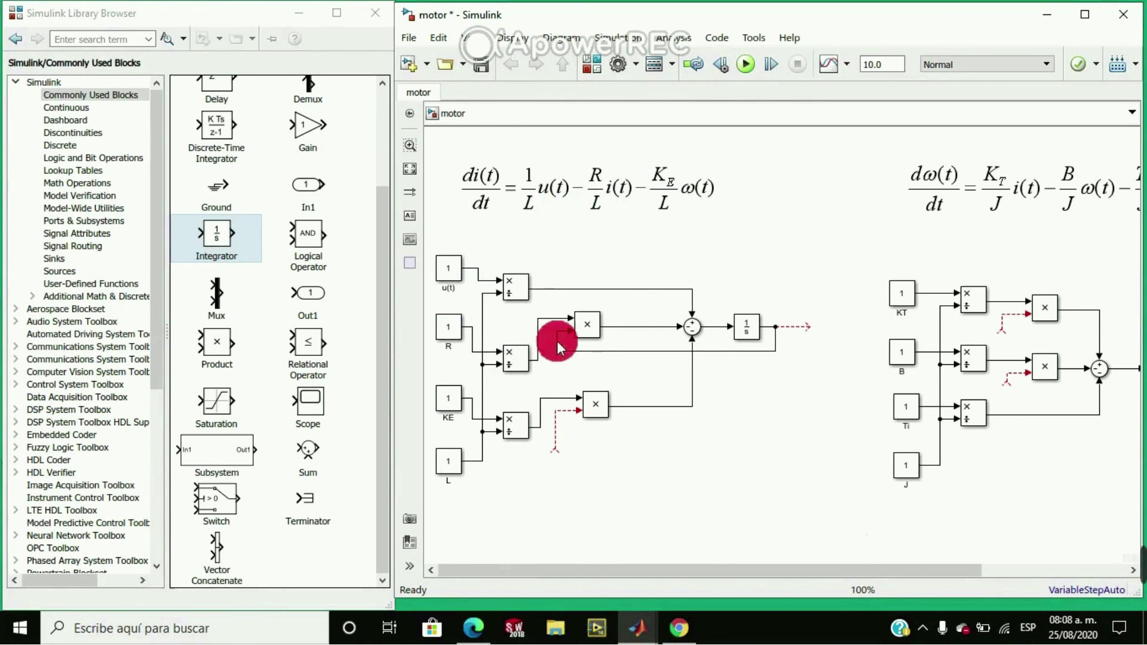
pyautogui.click(584, 327)
pyautogui.click(623, 169)
pyautogui.moveTo(569, 450)
pyautogui.mouseDown()
pyautogui.moveTo(561, 417)
pyautogui.moveTo(575, 413)
pyautogui.mouseUp()
# Examine the Sum block and integrator of the di(t)/dt diagram, and compare the dω(t)/dt diagram's constants and Product blocks with its equation.
pyautogui.click(691, 325)
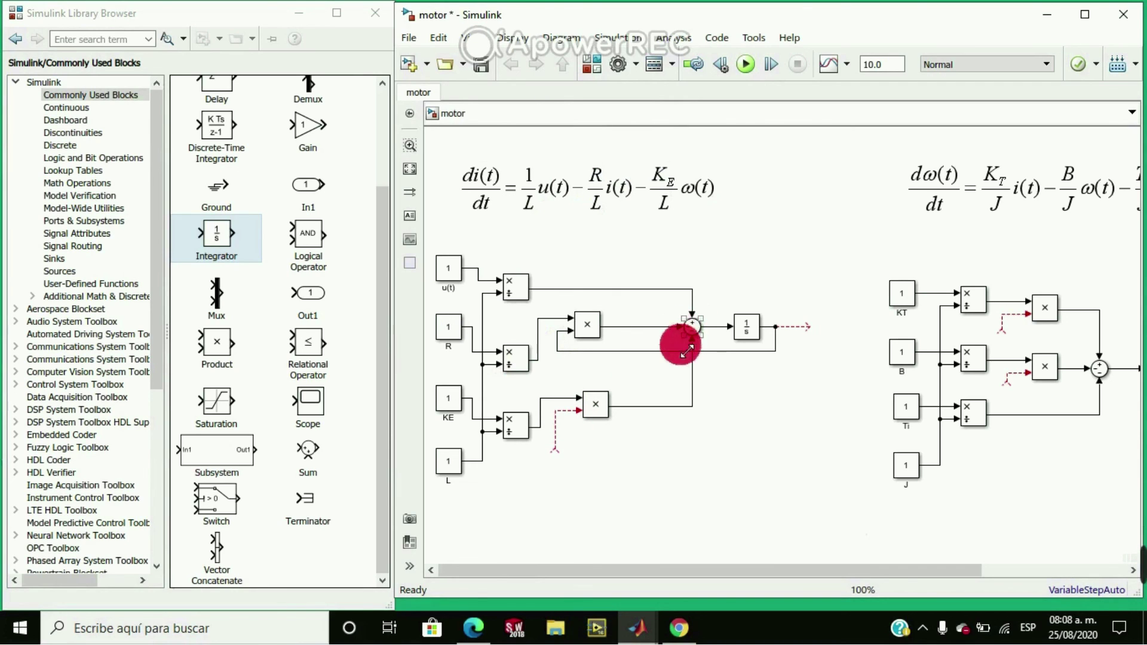
pyautogui.click(552, 169)
pyautogui.click(579, 182)
pyautogui.click(709, 351)
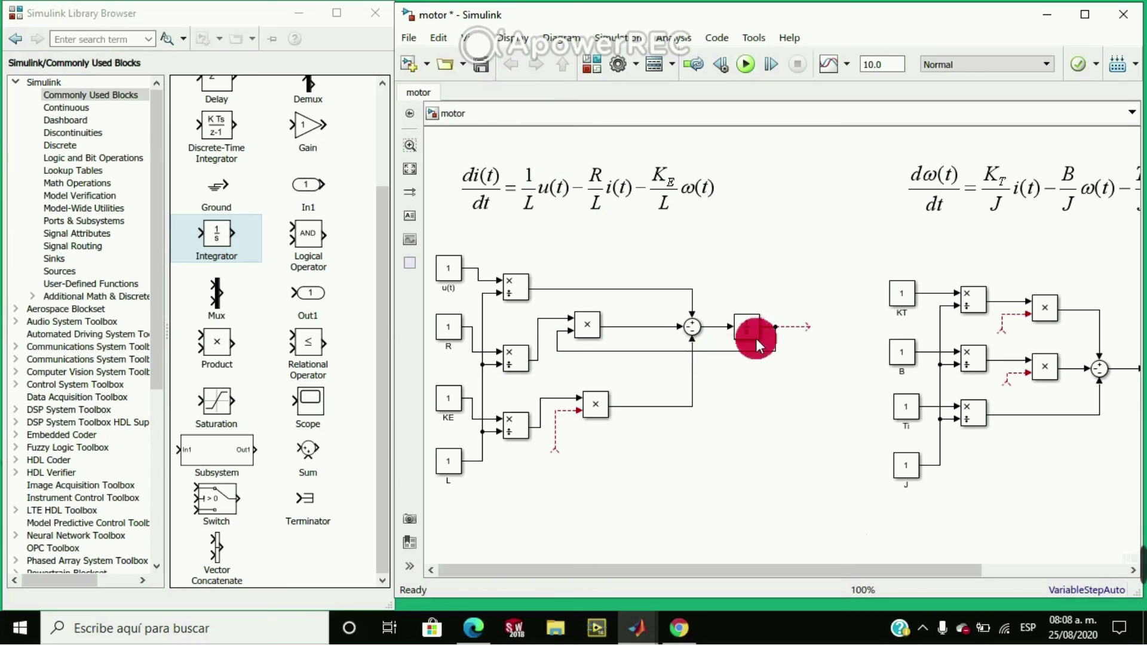
pyautogui.click(478, 214)
pyautogui.click(845, 382)
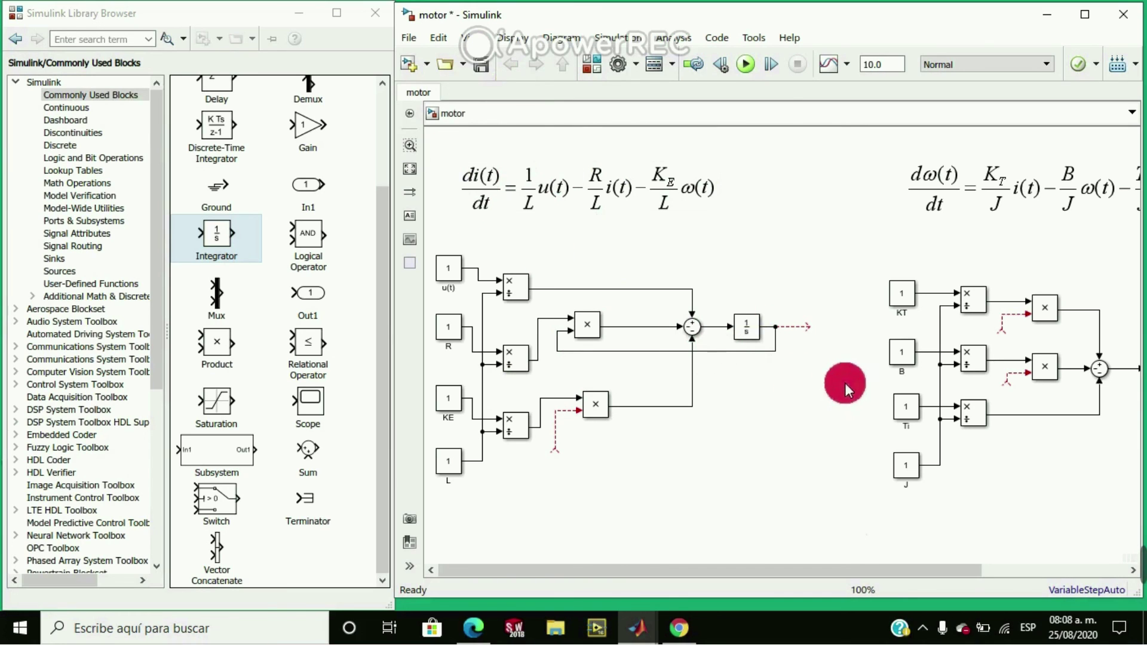
pyautogui.click(755, 346)
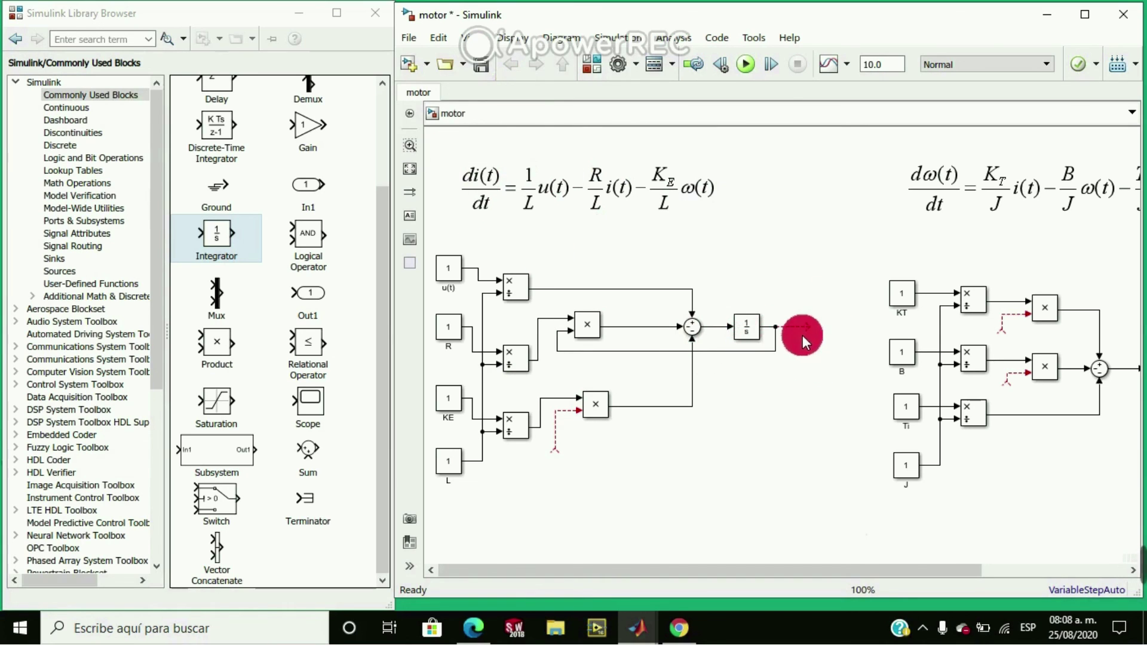
pyautogui.moveTo(857, 572); pyautogui.dragTo(963, 565)
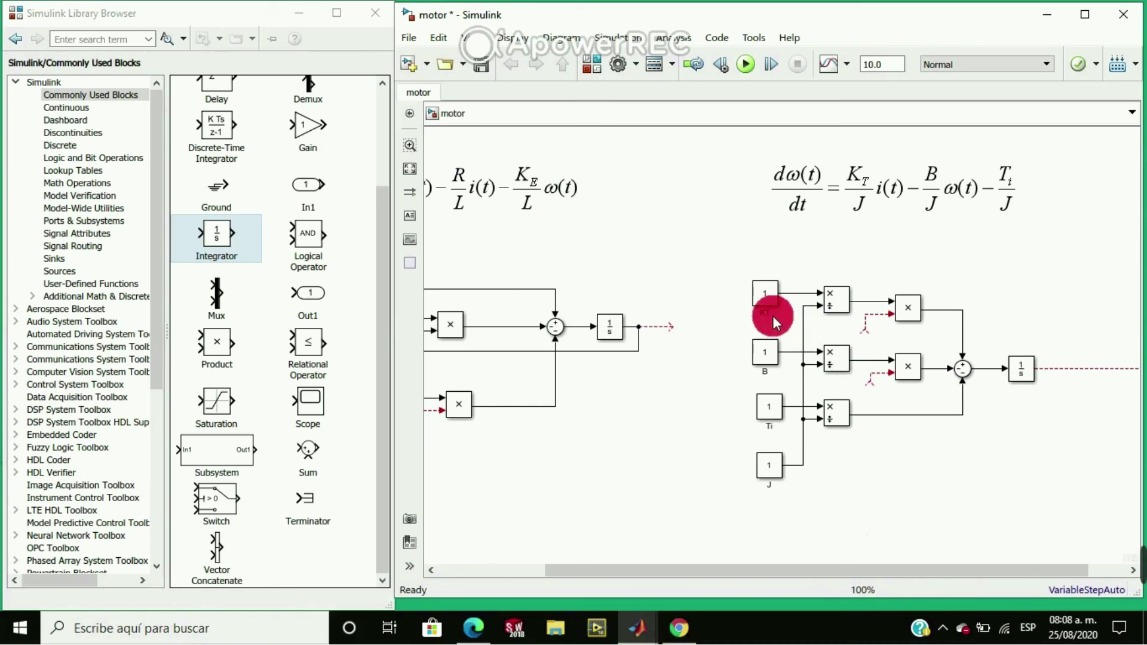
pyautogui.click(764, 364)
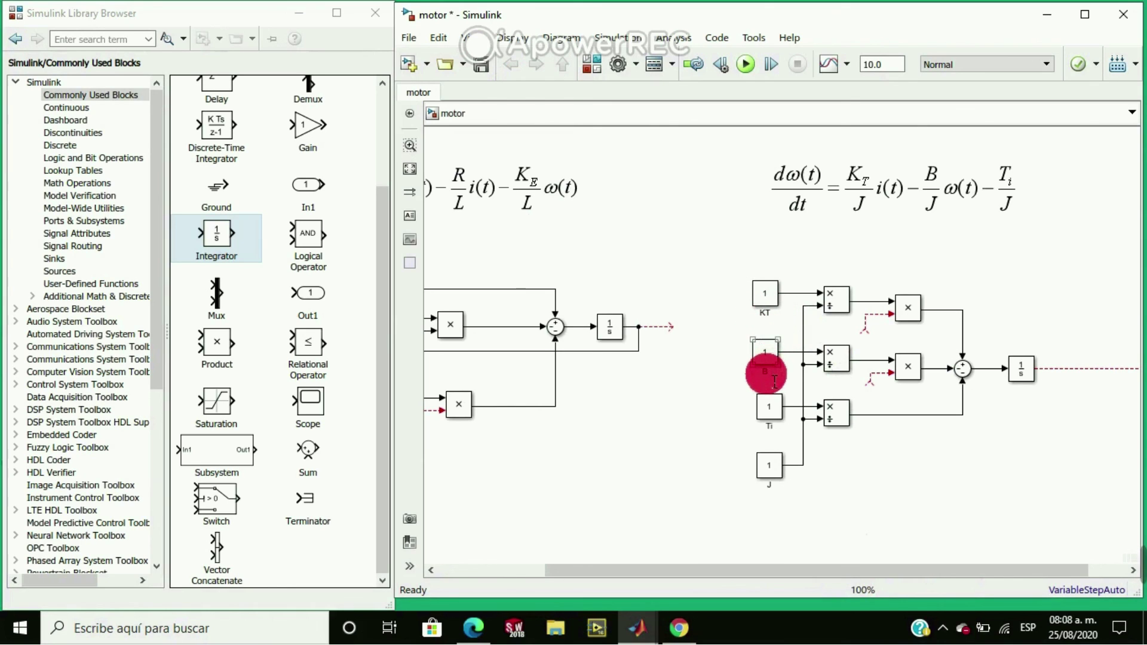
pyautogui.click(772, 459)
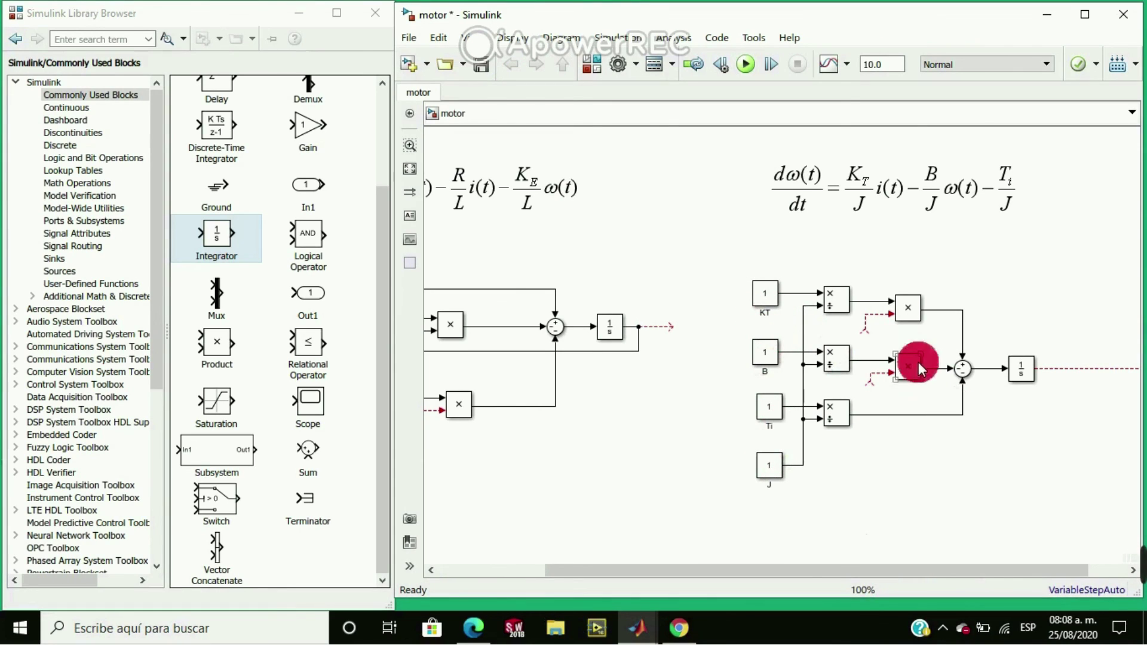
pyautogui.moveTo(907, 573); pyautogui.dragTo(1000, 567)
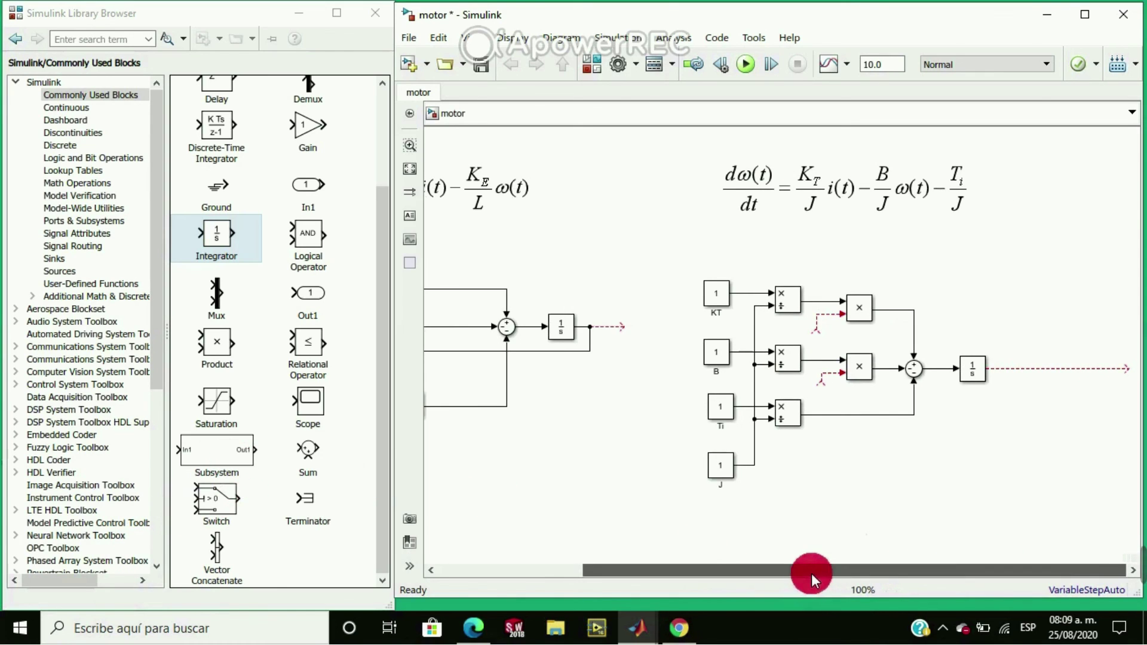
# Group the di(t)/dt diagram's Divide, Product, Sum and Integrator blocks into a subsystem, leaving the constants u(t), R, KE and L outside.
pyautogui.moveTo(812, 573); pyautogui.dragTo(392, 596)
pyautogui.click(489, 256)
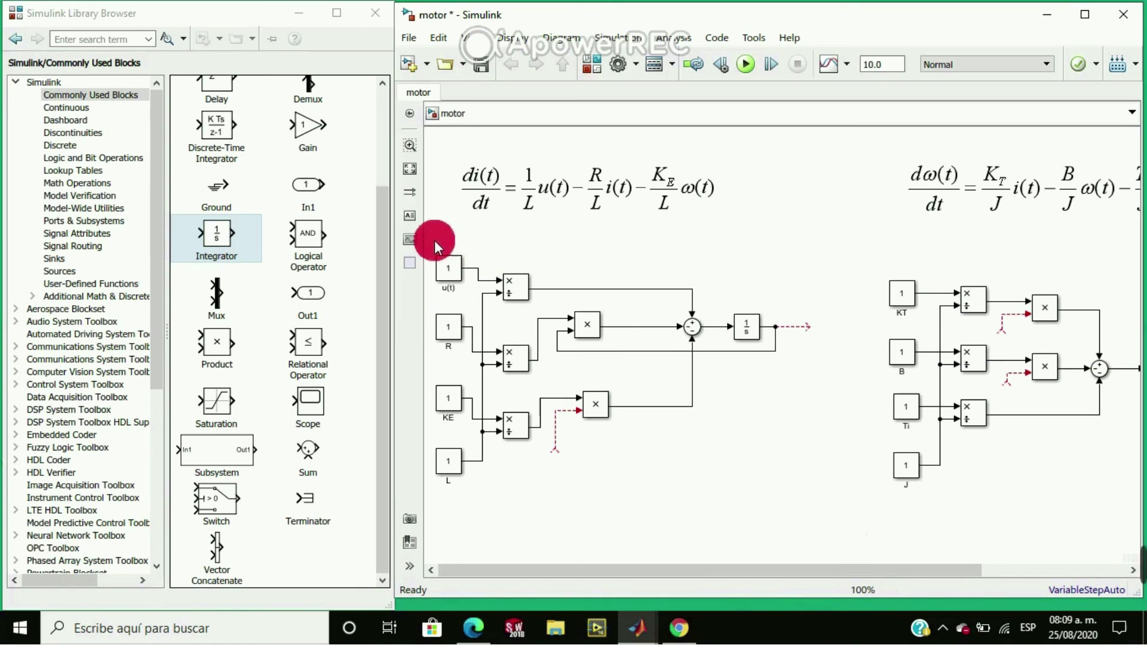
pyautogui.moveTo(437, 239); pyautogui.dragTo(719, 490)
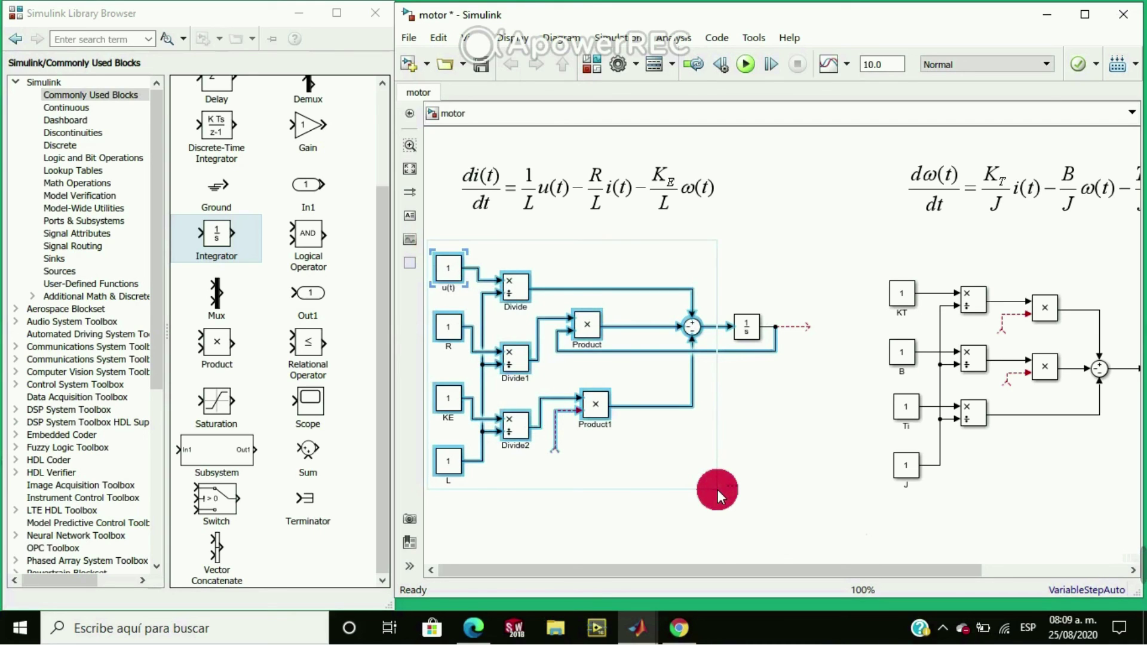
pyautogui.click(687, 475)
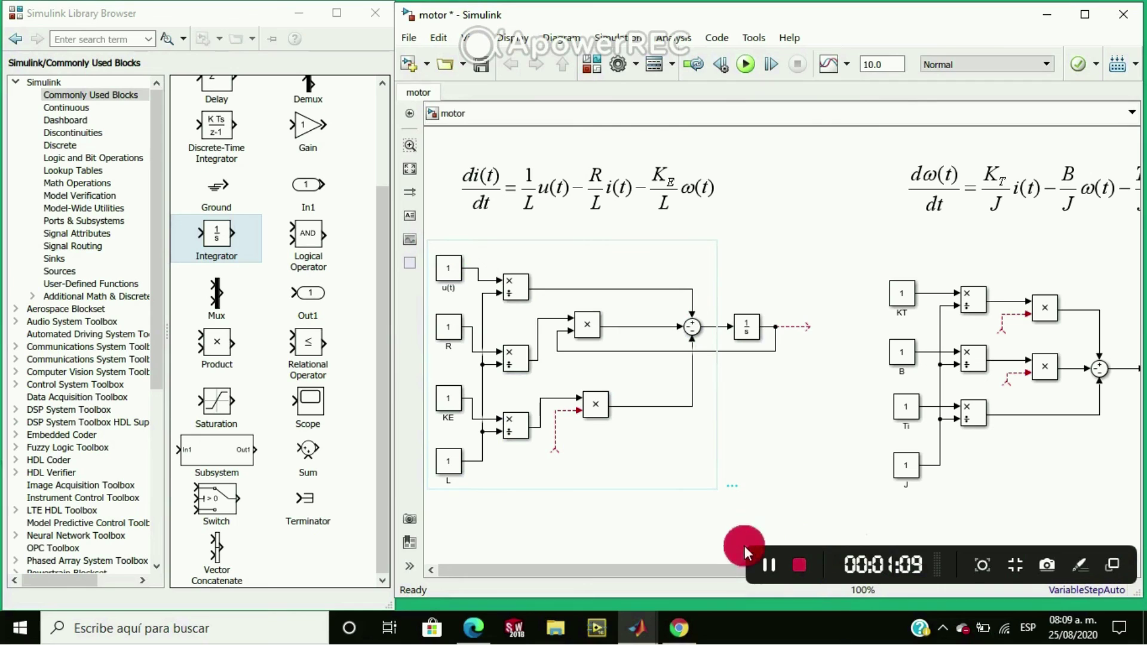
pyautogui.click(768, 564)
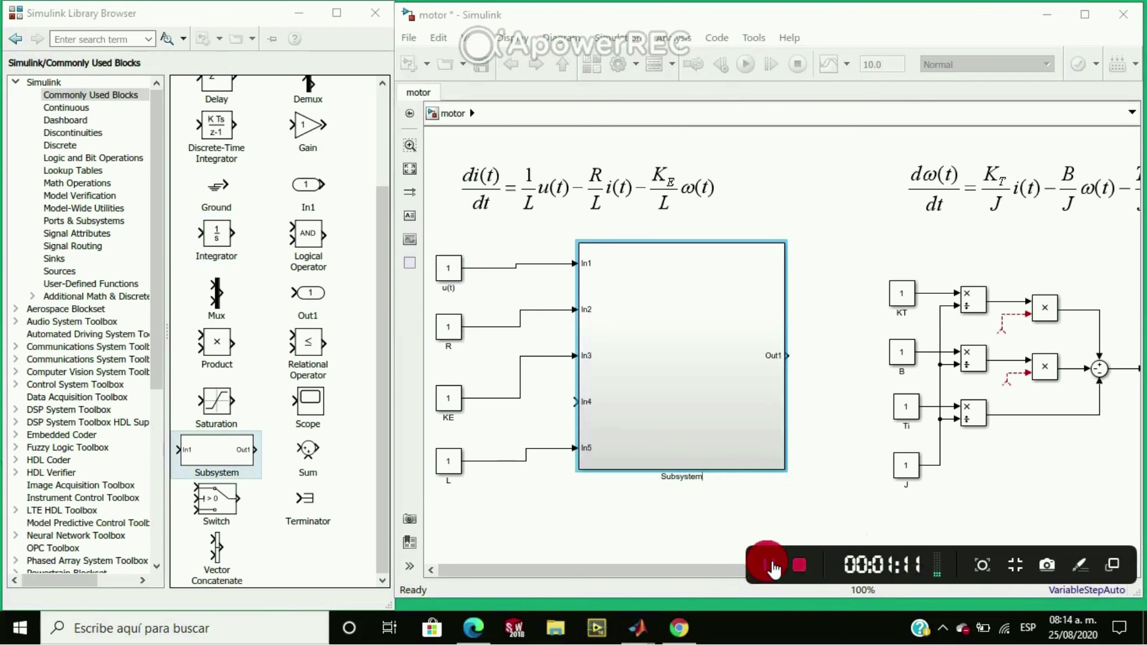
pyautogui.click(687, 476)
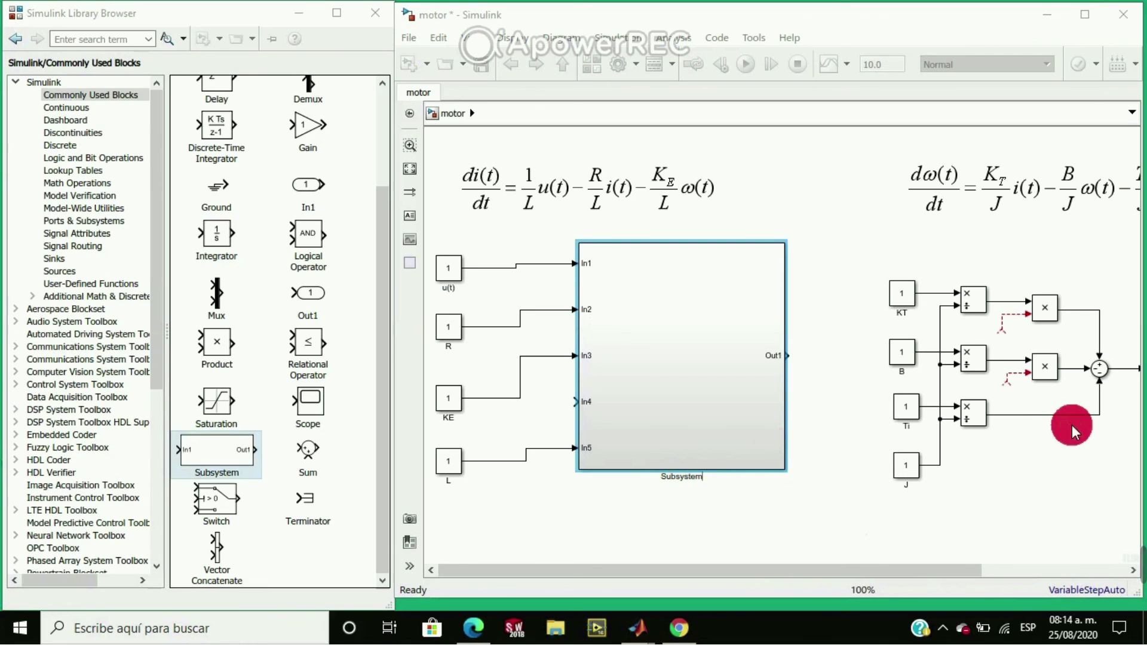
pyautogui.moveTo(745, 553)
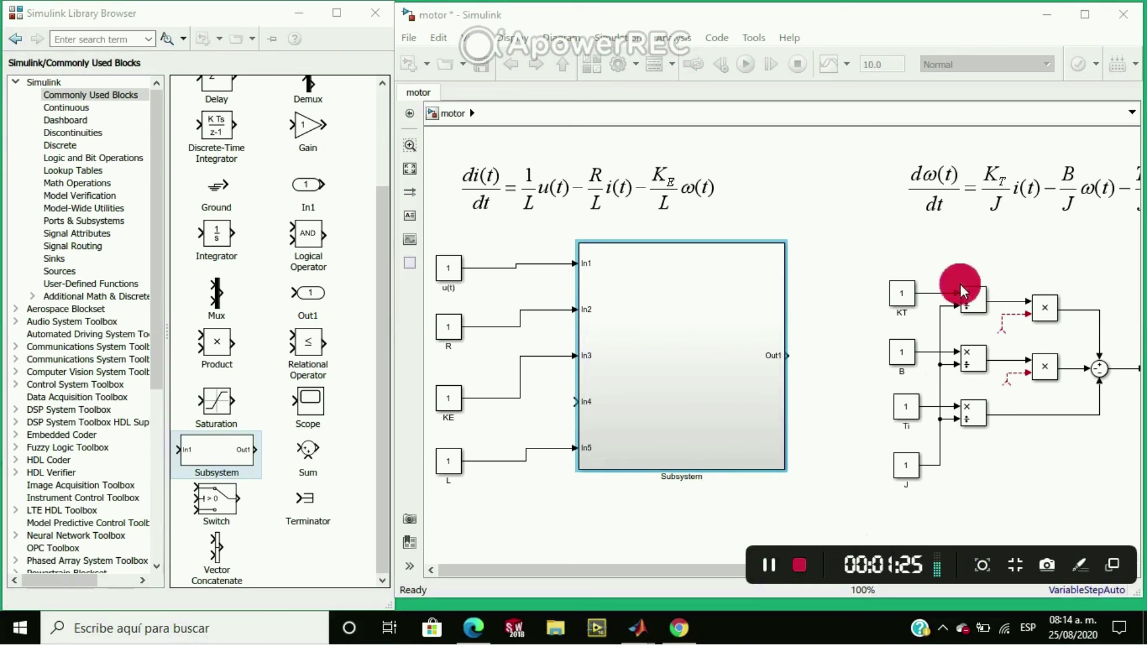
# Create a subsystem from the dω(t)/dt diagram's Divide, Product, Sum and Integrator blocks, leaving the constants KT, B, Ti and J outside.
pyautogui.click(942, 264)
pyautogui.moveTo(1098, 276); pyautogui.dragTo(1073, 489)
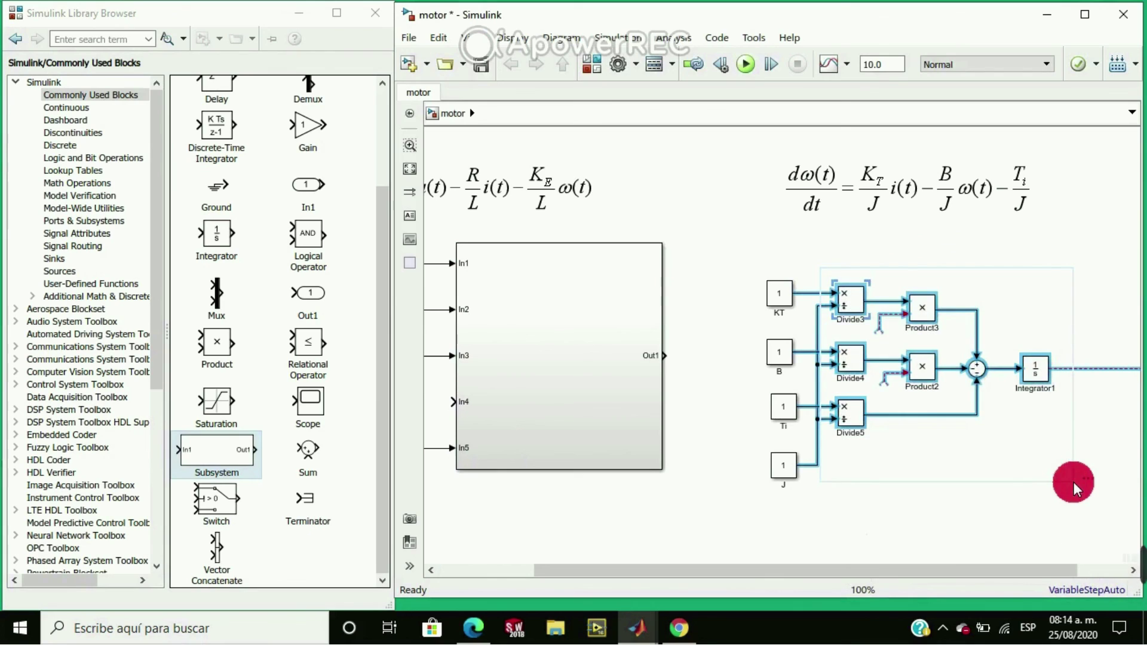
pyautogui.click(1043, 377)
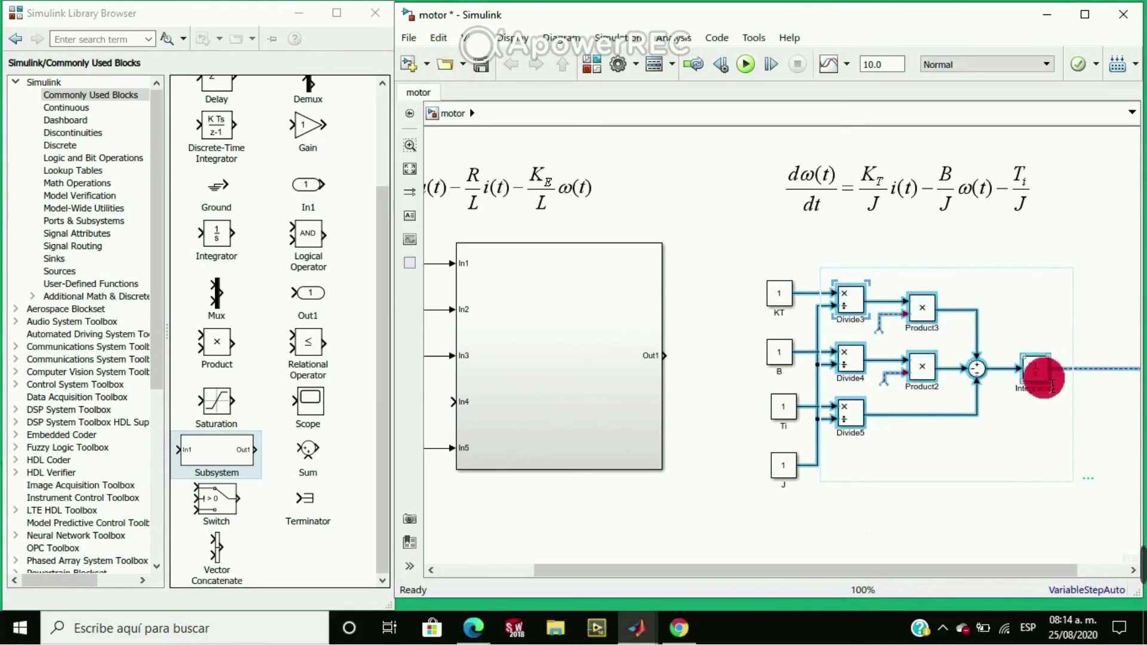
pyautogui.rightClick(1045, 378)
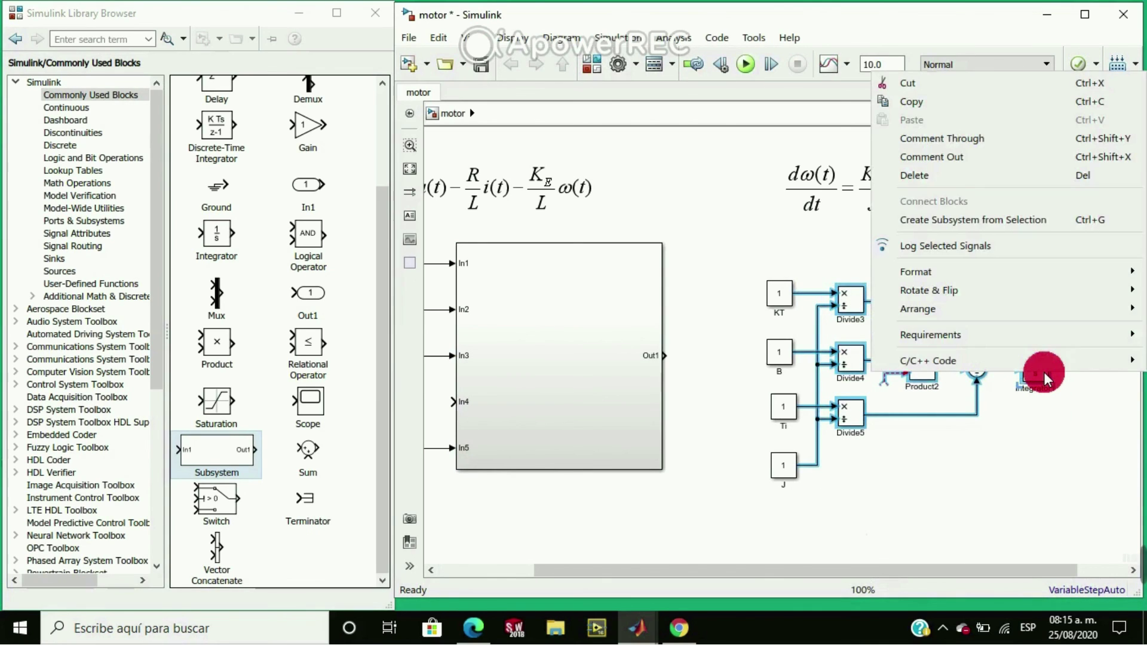
pyautogui.click(1023, 227)
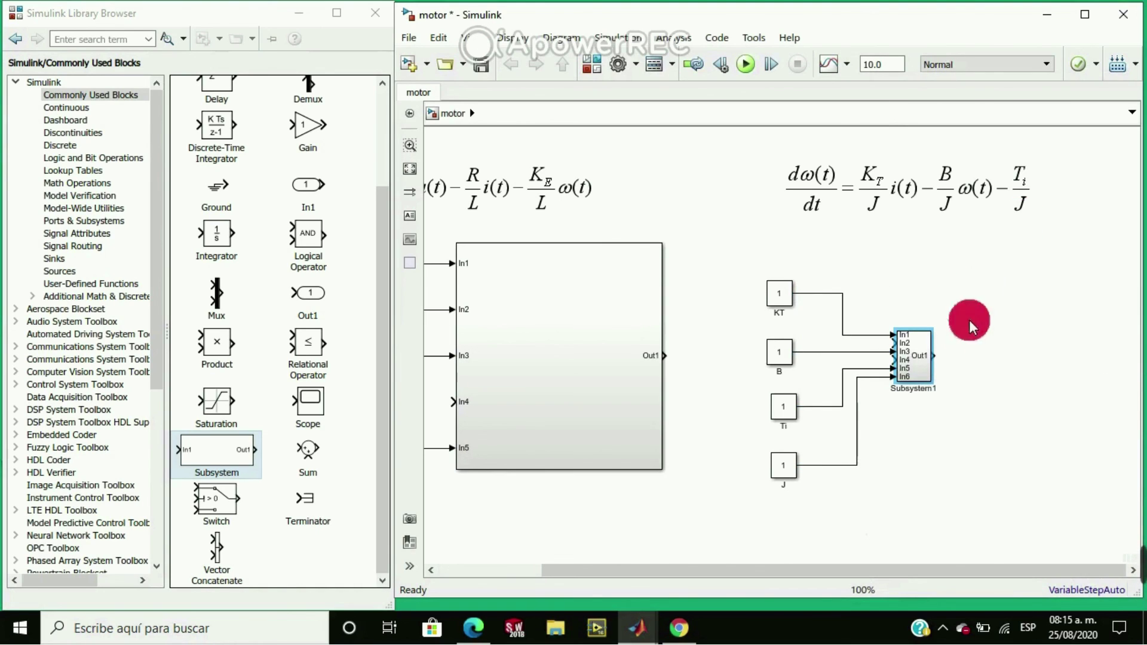
# Enlarge the dω(t)/dt subsystem block in height and width so its input ports spread out beside the KT, B, Ti and J constants.
pyautogui.moveTo(930, 329); pyautogui.dragTo(981, 262)
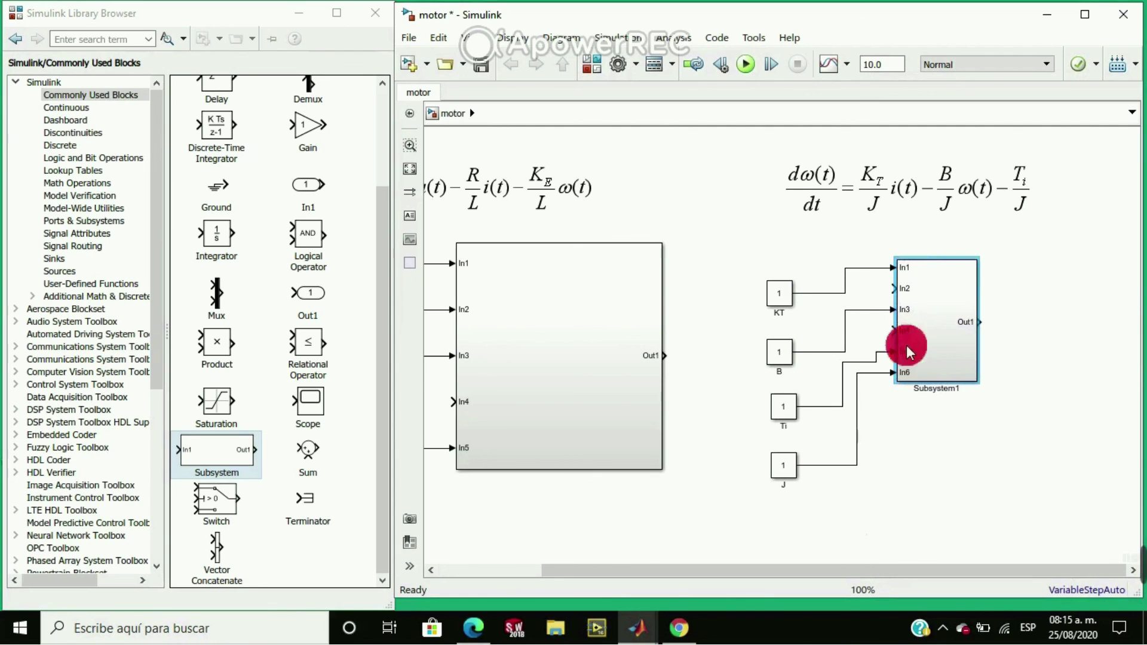
pyautogui.moveTo(896, 379); pyautogui.dragTo(909, 477)
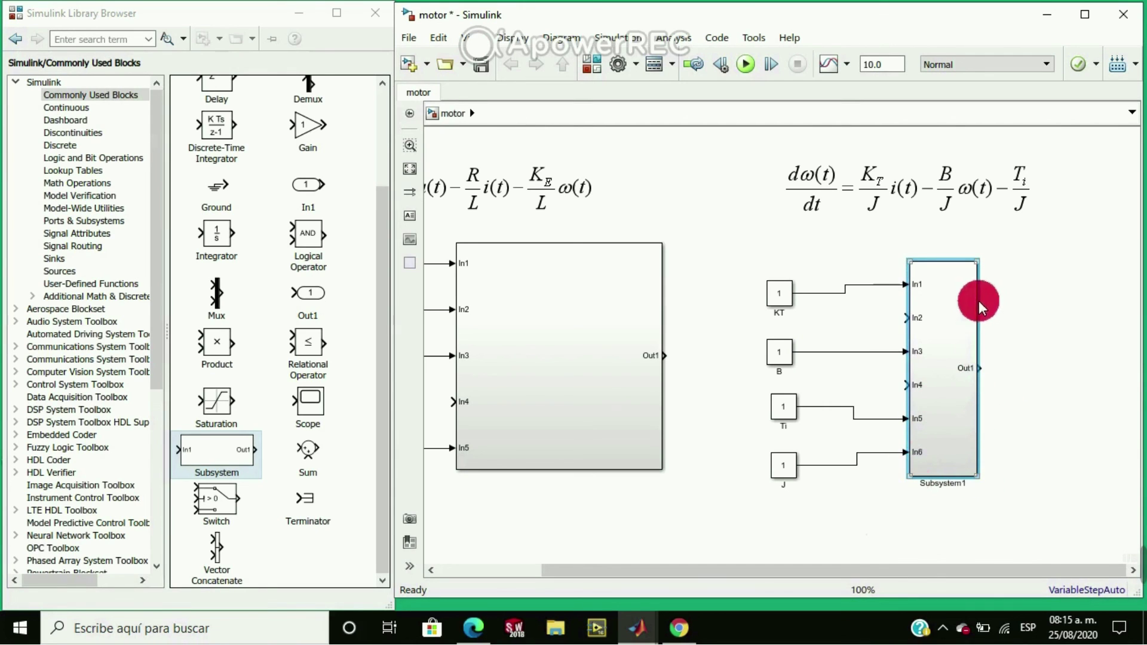
pyautogui.moveTo(983, 269); pyautogui.dragTo(1077, 267)
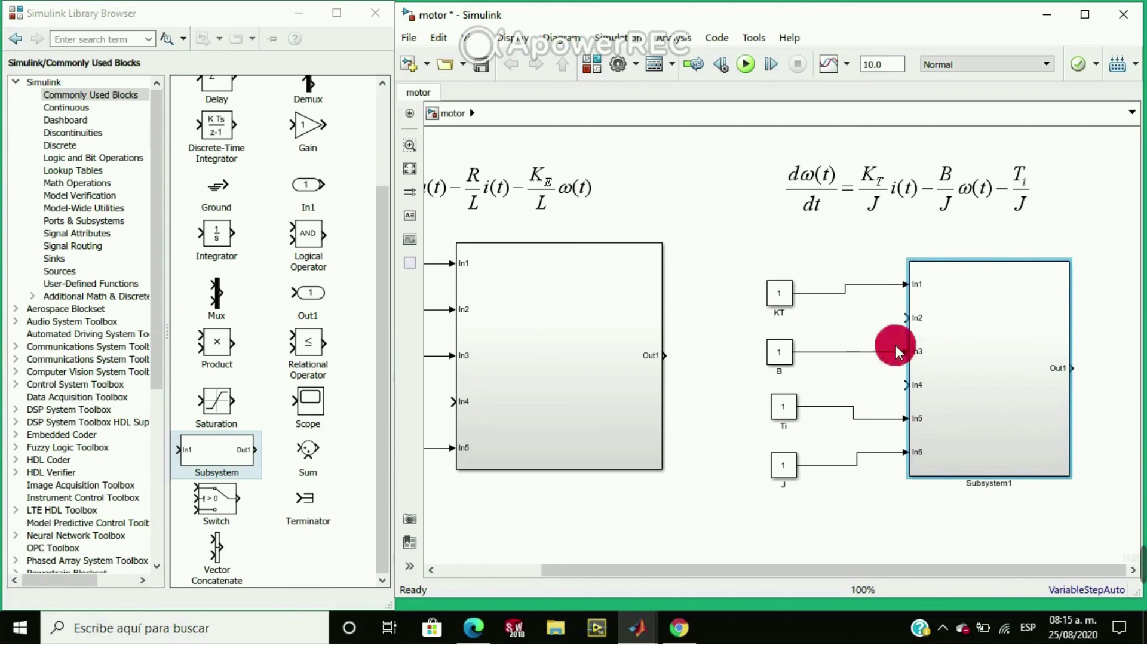
# Open the di(t)/dt subsystem, rename its first input port u(t), and check the port label on the parent block.
pyautogui.click(1133, 570)
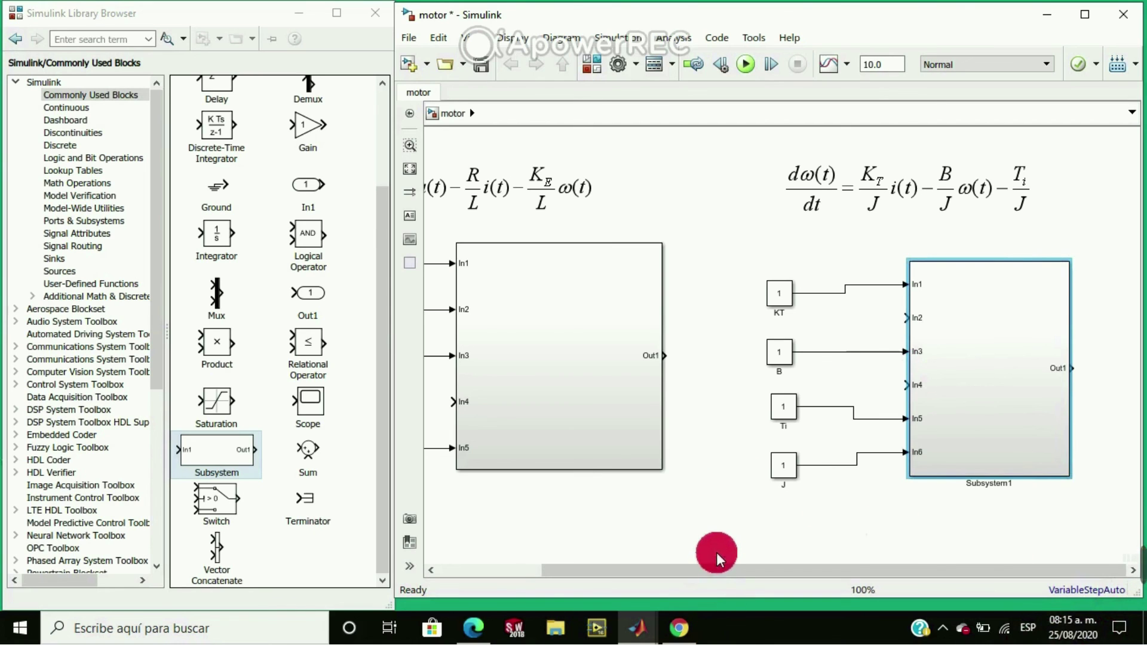
pyautogui.moveTo(719, 573); pyautogui.dragTo(453, 574)
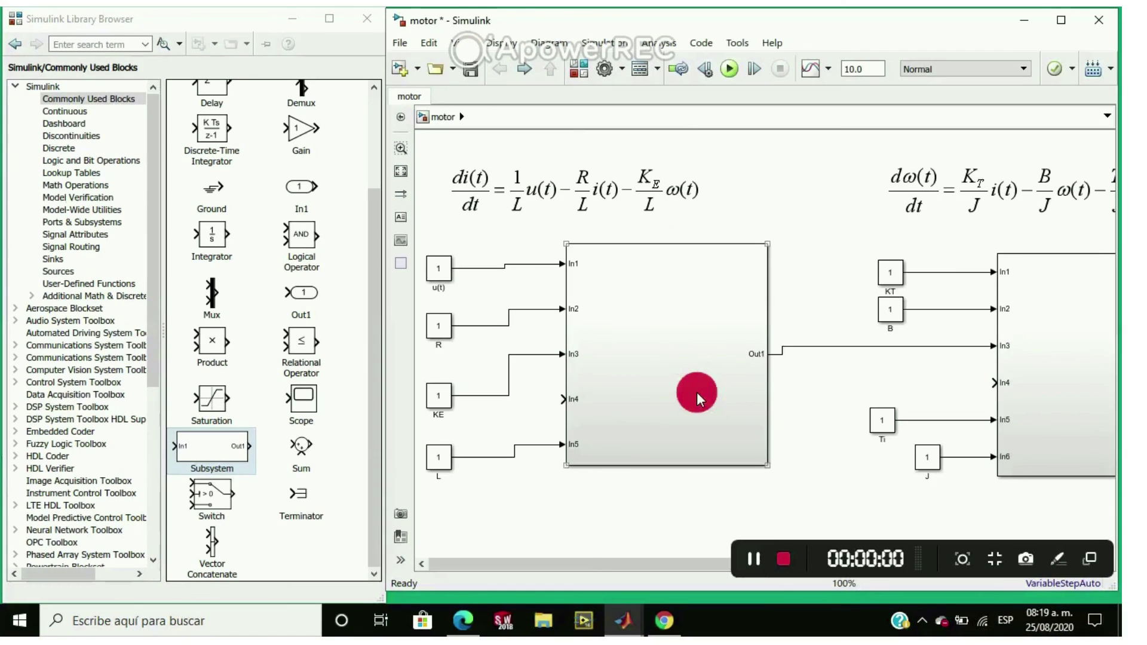
pyautogui.doubleClick(697, 392)
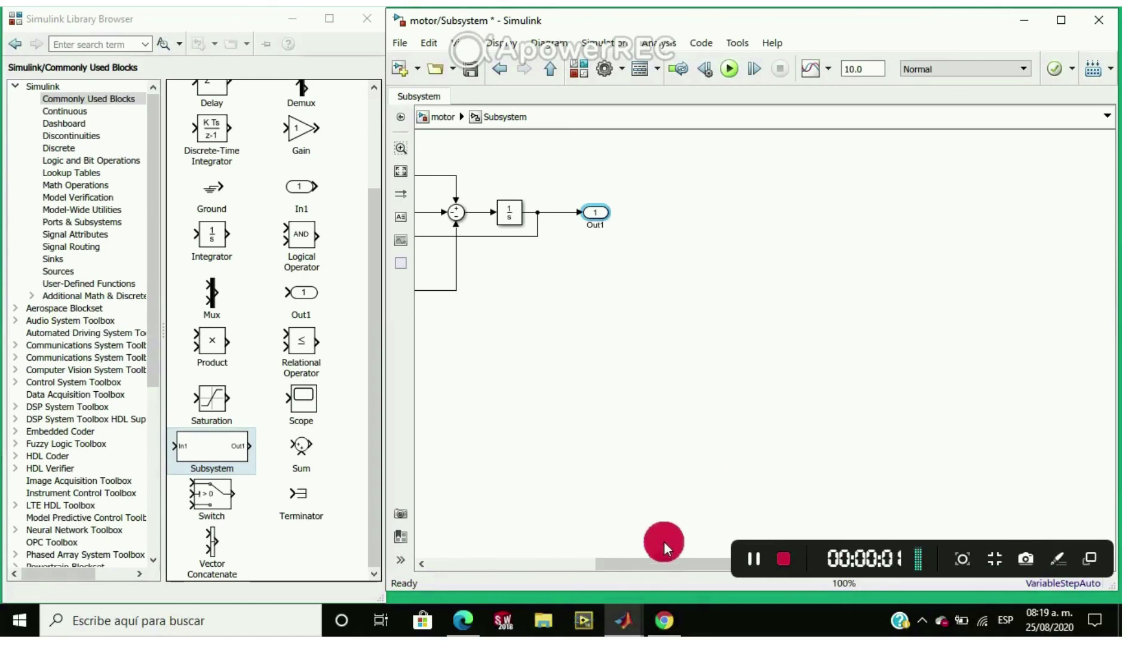
pyautogui.moveTo(659, 562); pyautogui.dragTo(454, 565)
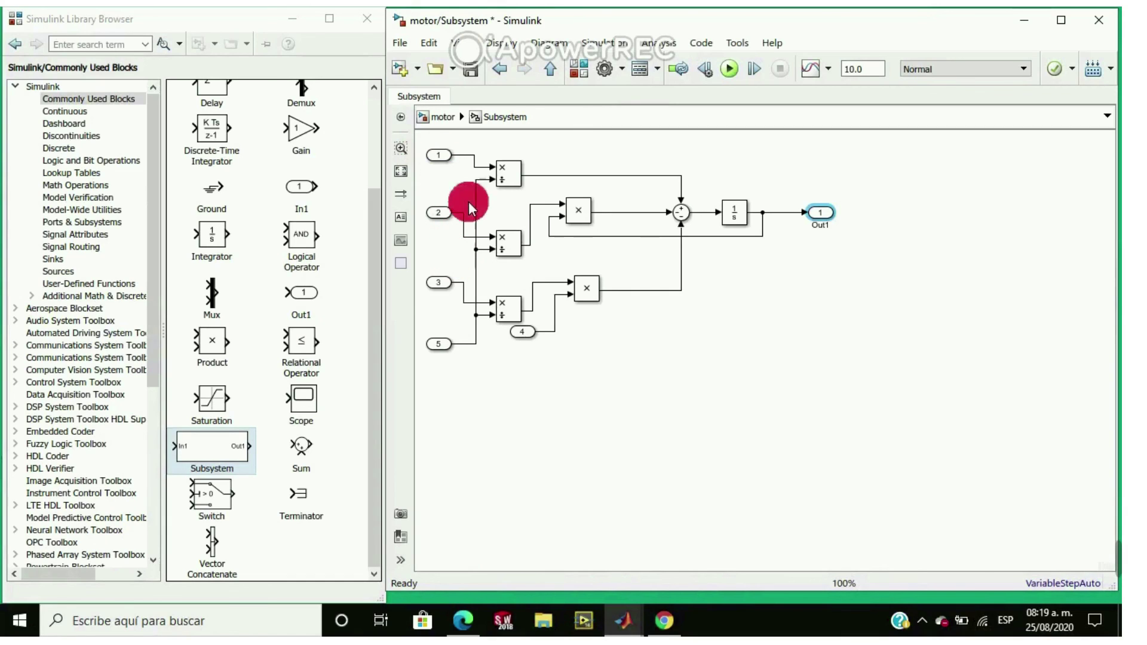
pyautogui.click(439, 160)
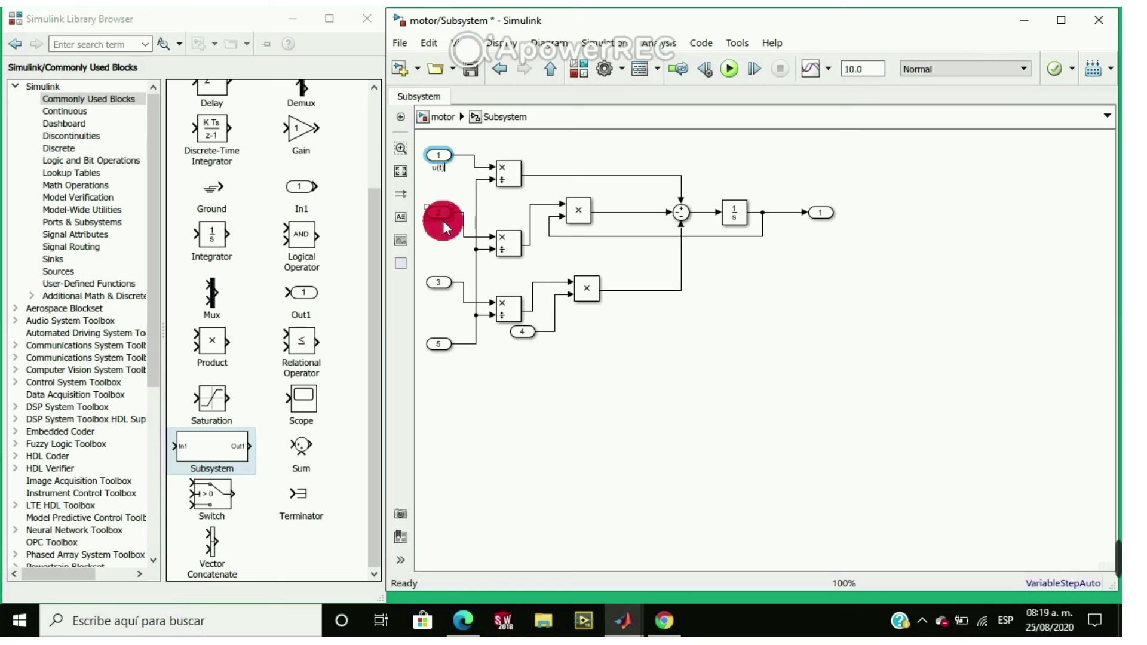
pyautogui.click(499, 68)
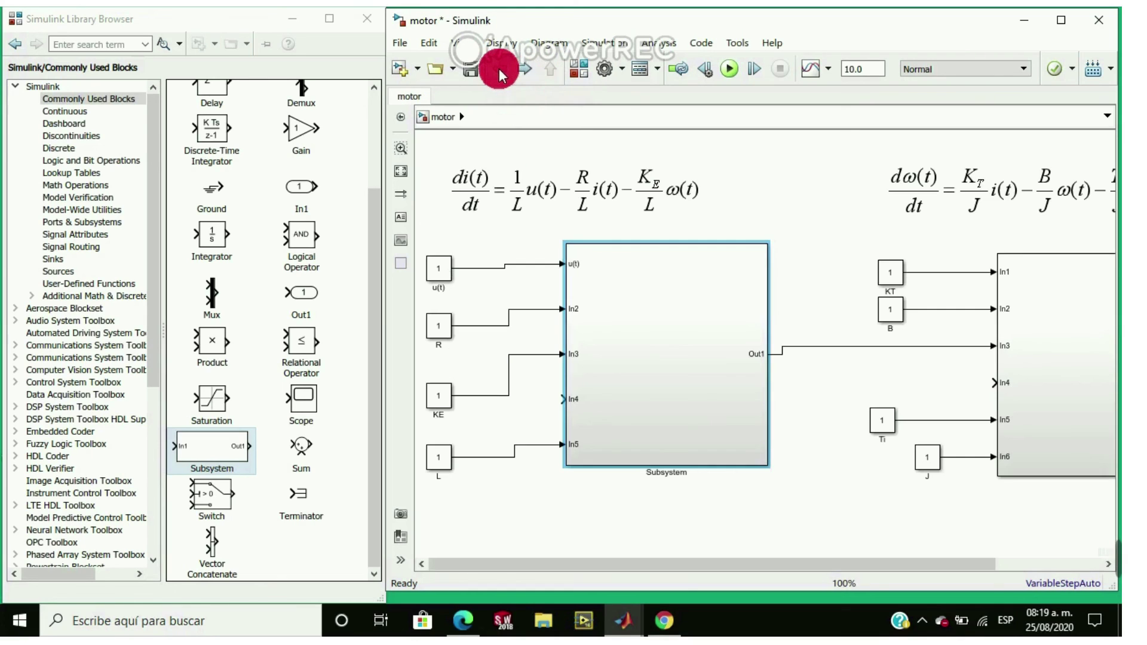
# Rename the di(t)/dt subsystem's second and third input ports R and KE, and check their labels on the parent block.
pyautogui.click(534, 66)
pyautogui.click(442, 217)
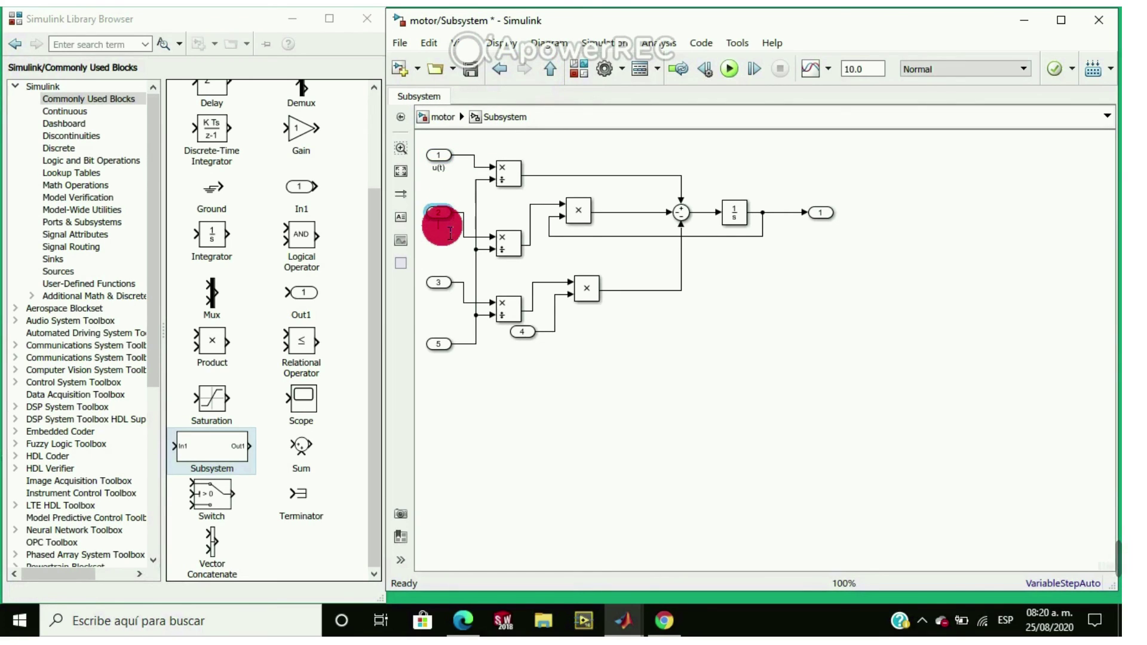
pyautogui.click(448, 285)
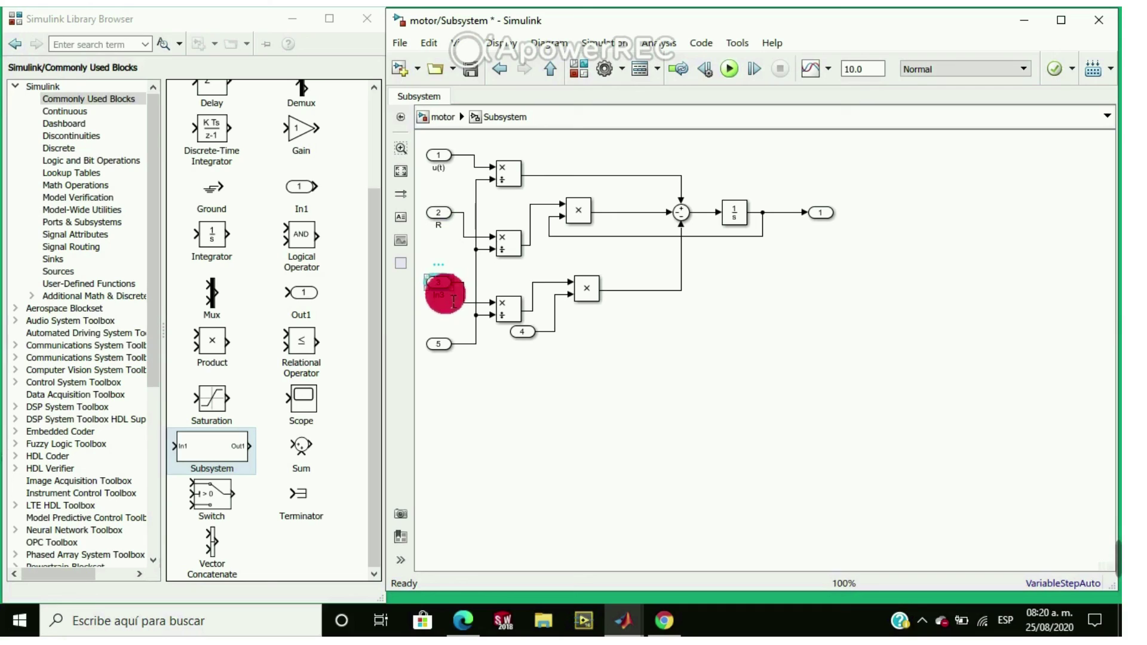
pyautogui.click(450, 302)
pyautogui.write('KE')
pyautogui.click(446, 349)
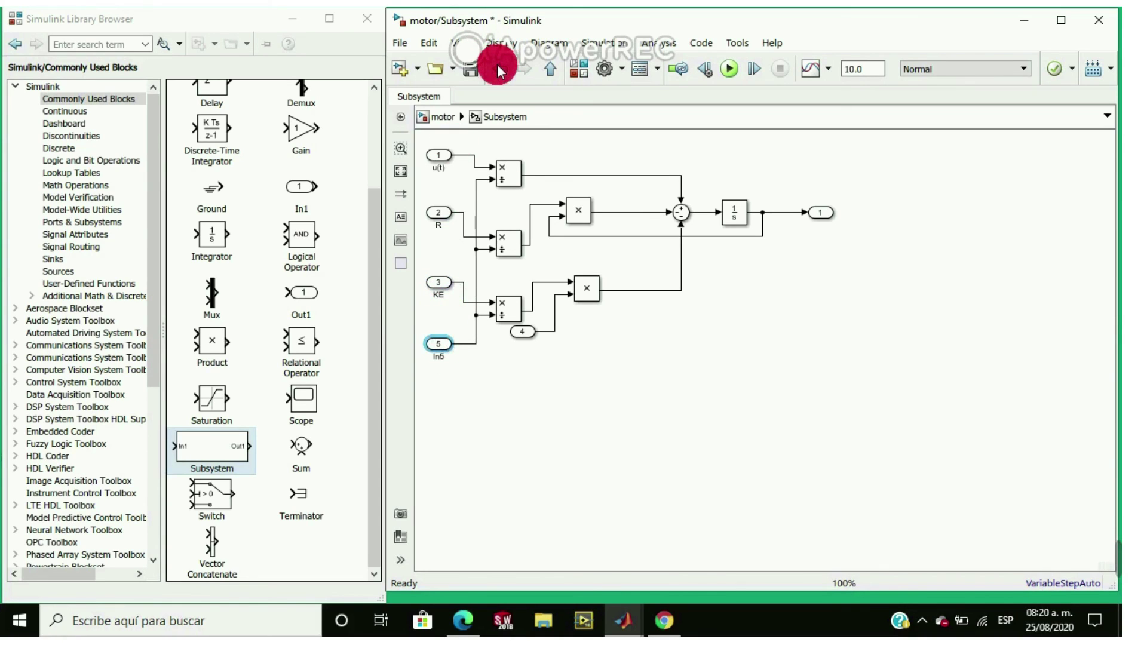
pyautogui.click(500, 69)
pyautogui.click(525, 69)
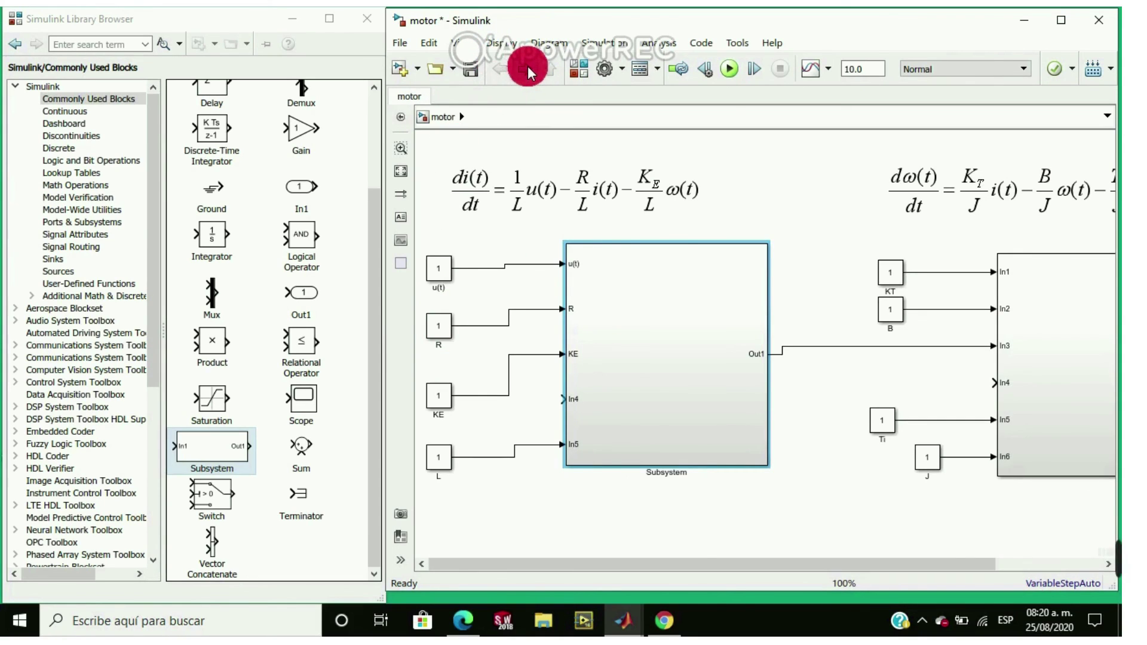
# Rename the di(t)/dt subsystem's fifth input port L.
pyautogui.click(442, 345)
pyautogui.click(445, 357)
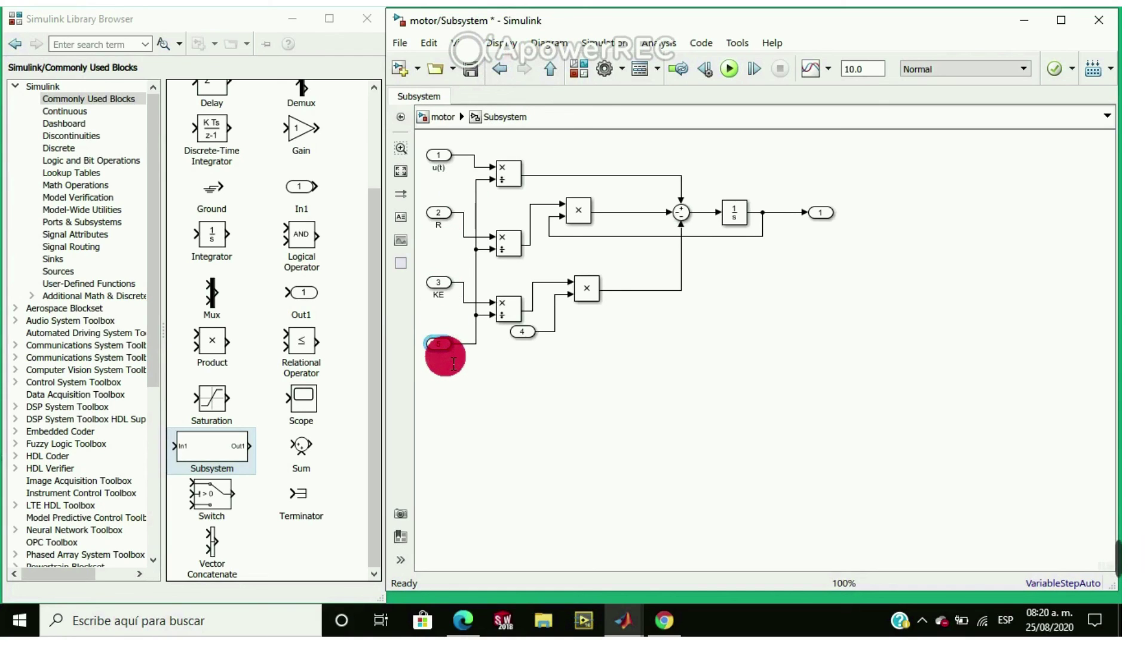
pyautogui.write('L')
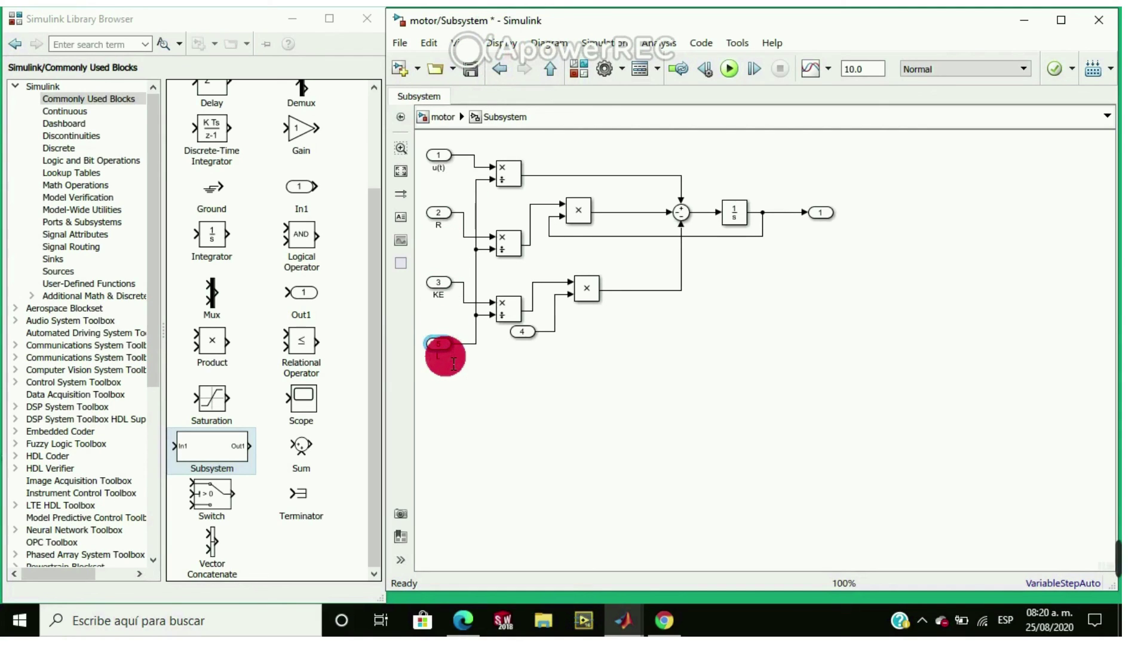
# Rename the di(t)/dt subsystem's fourth input port W(t) and its output port I(t), and return to the parent model.
pyautogui.click(522, 335)
pyautogui.click(528, 346)
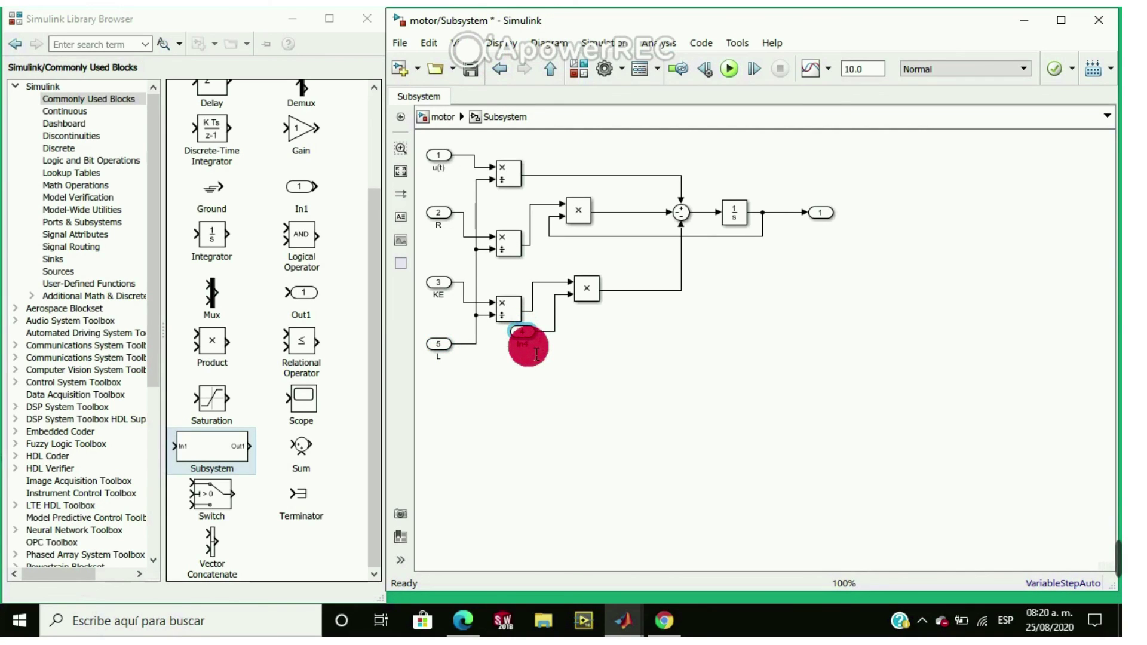
pyautogui.press('BackSpace')
pyautogui.write('w')
pyautogui.click(824, 217)
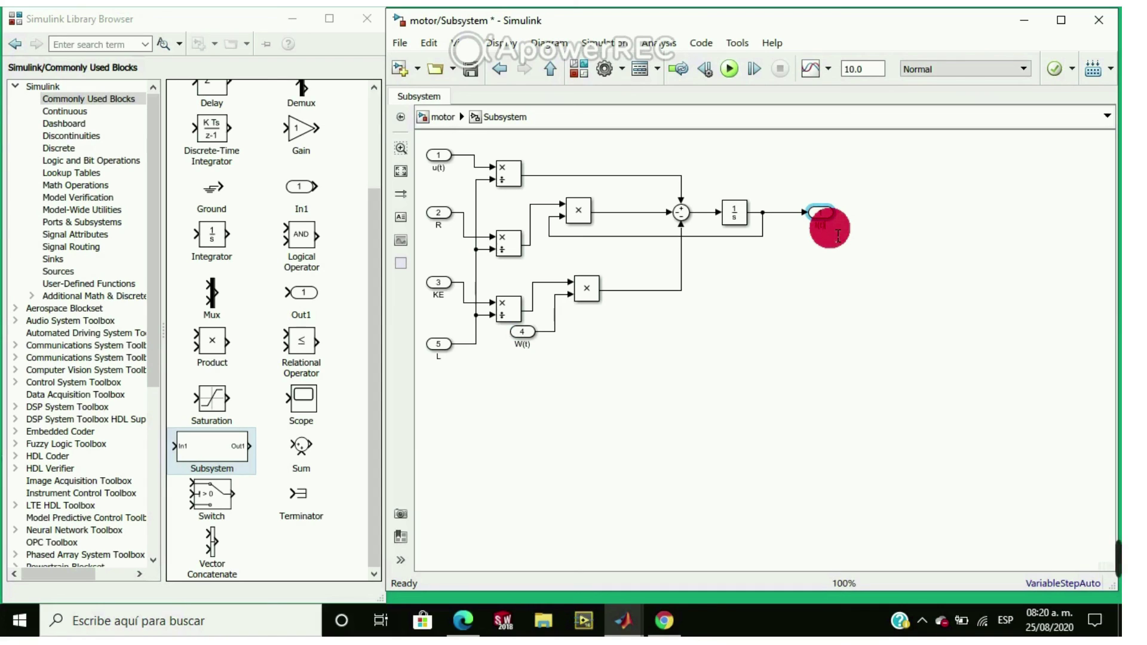
pyautogui.click(501, 67)
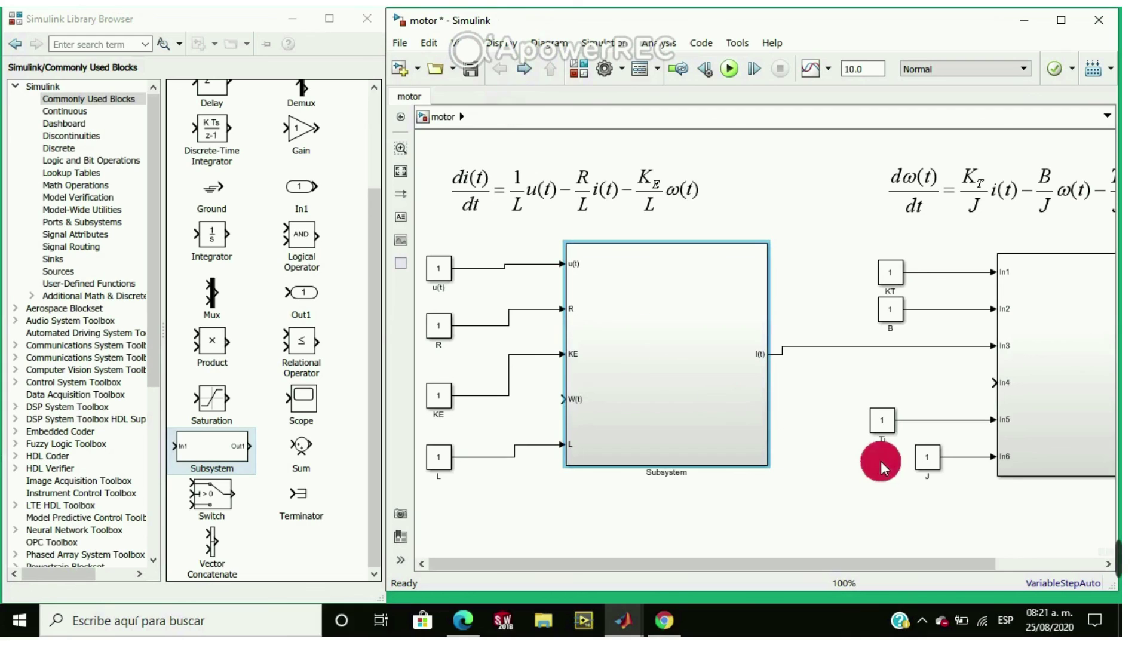
# Follow the I(t) line to the dω(t)/dt subsystem, open that subsystem and select its first input port.
pyautogui.moveTo(889, 564); pyautogui.dragTo(1017, 562)
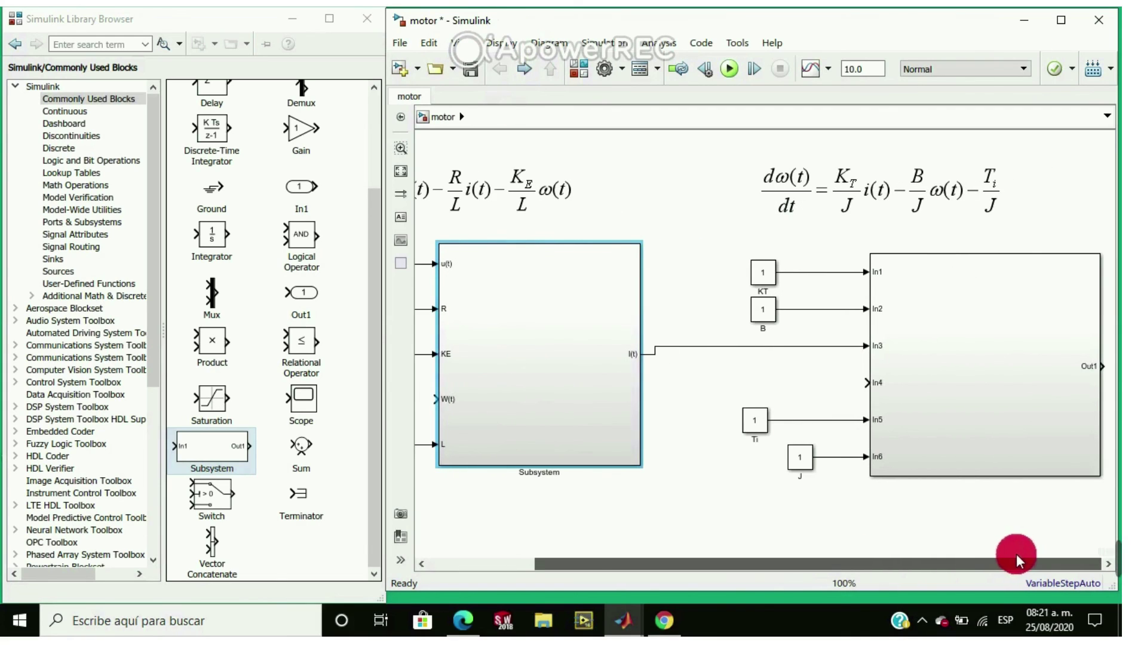
pyautogui.click(997, 377)
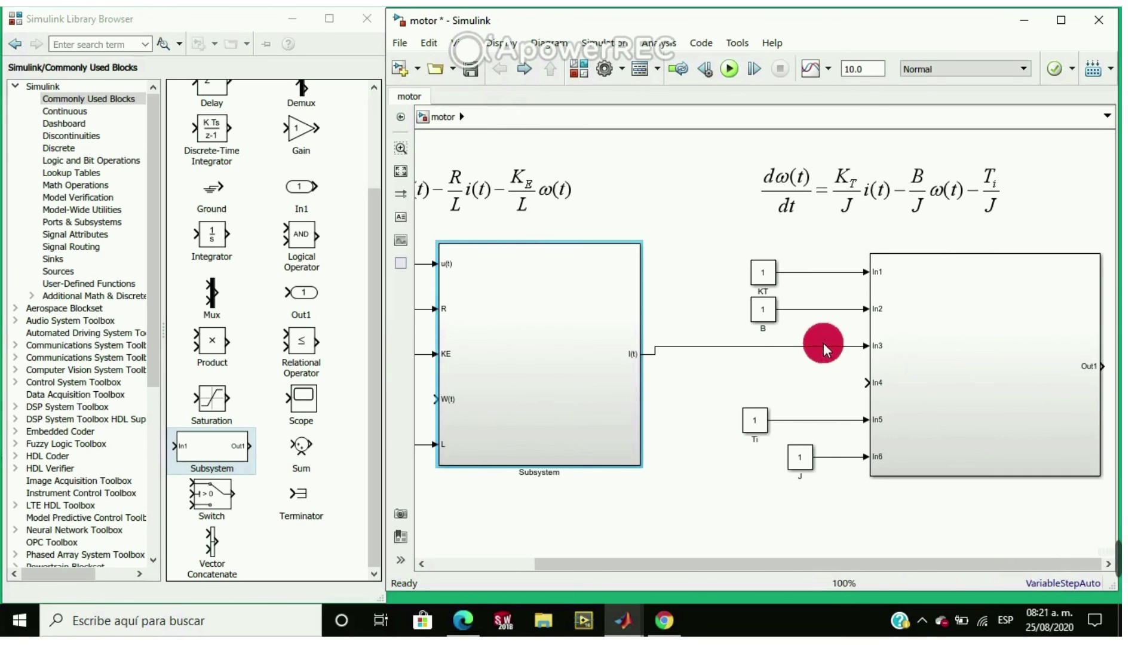
pyautogui.click(662, 366)
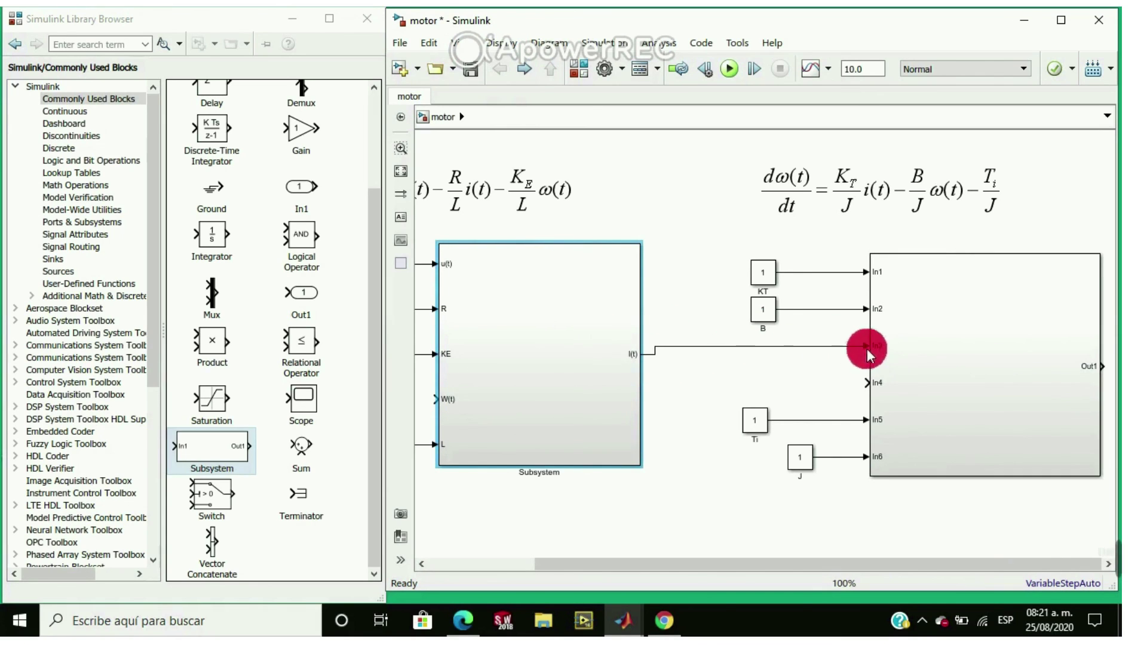
pyautogui.doubleClick(925, 364)
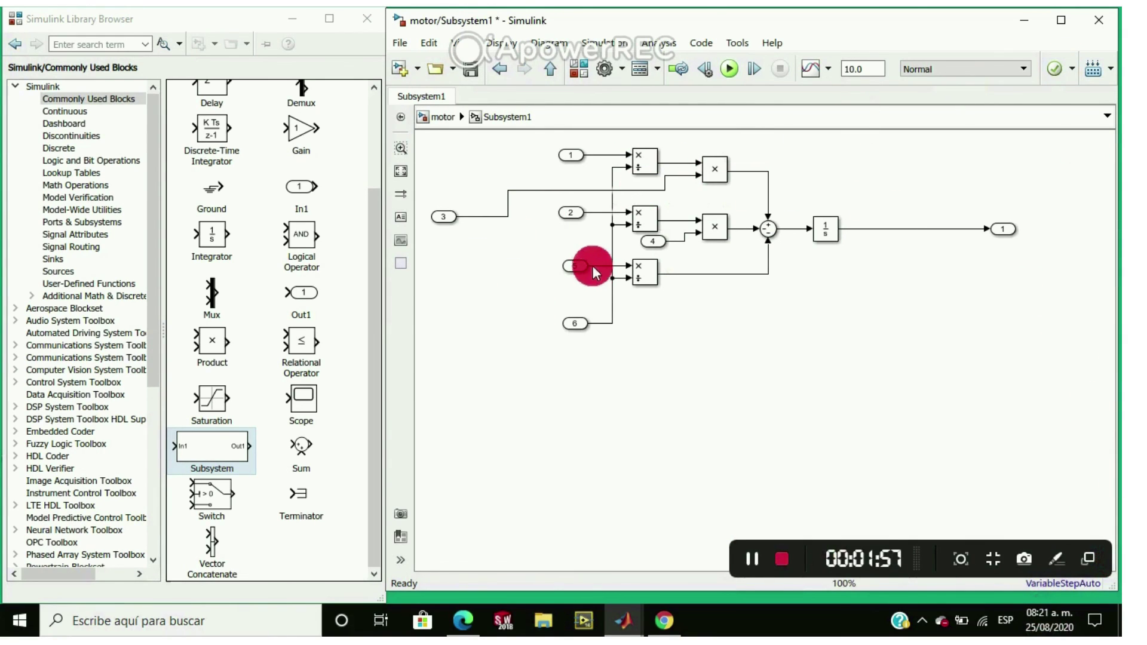
pyautogui.click(571, 155)
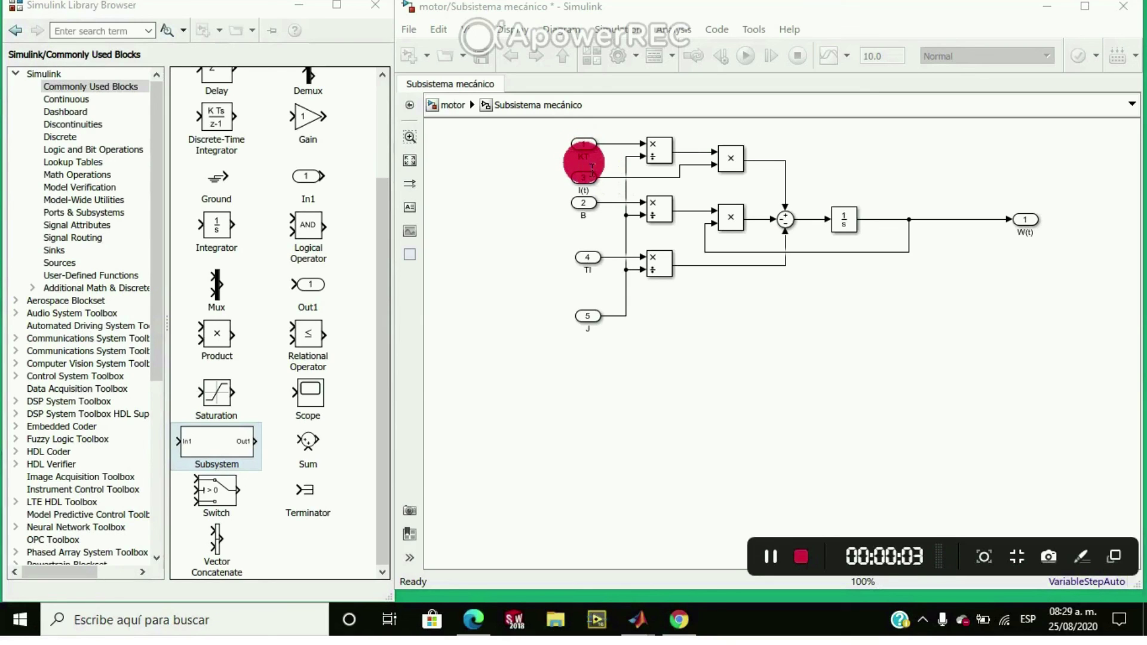
# Review the port labels and wiring inside Subsistema mecánico, including the W(t) feedback line, and return to the motor model.
pyautogui.click(591, 167)
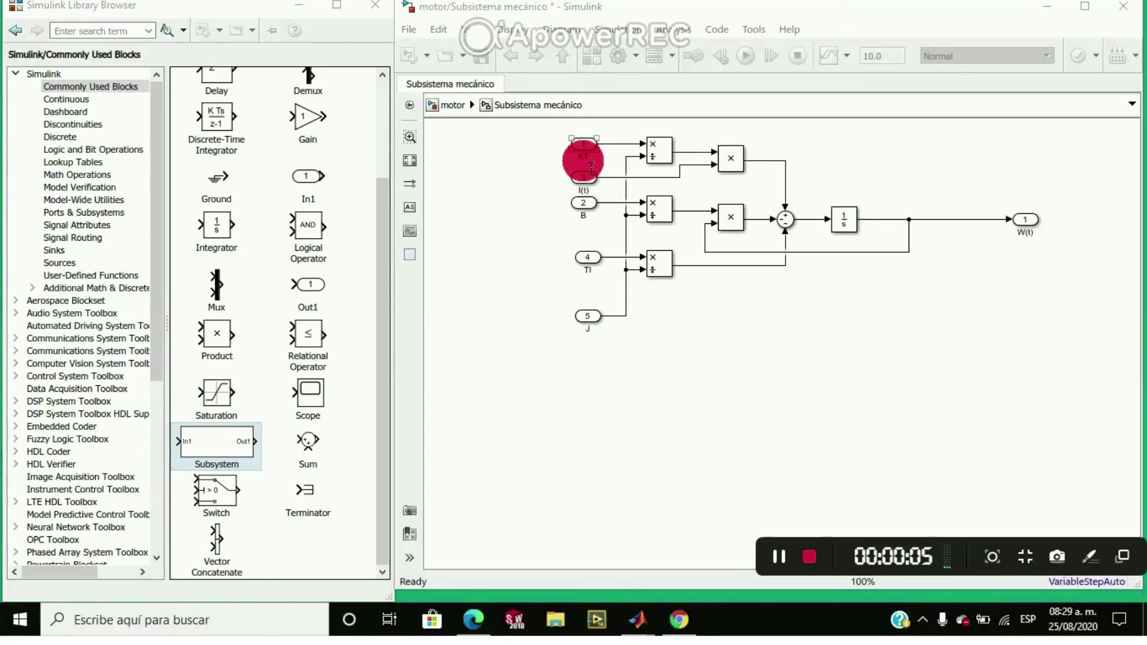
pyautogui.click(581, 180)
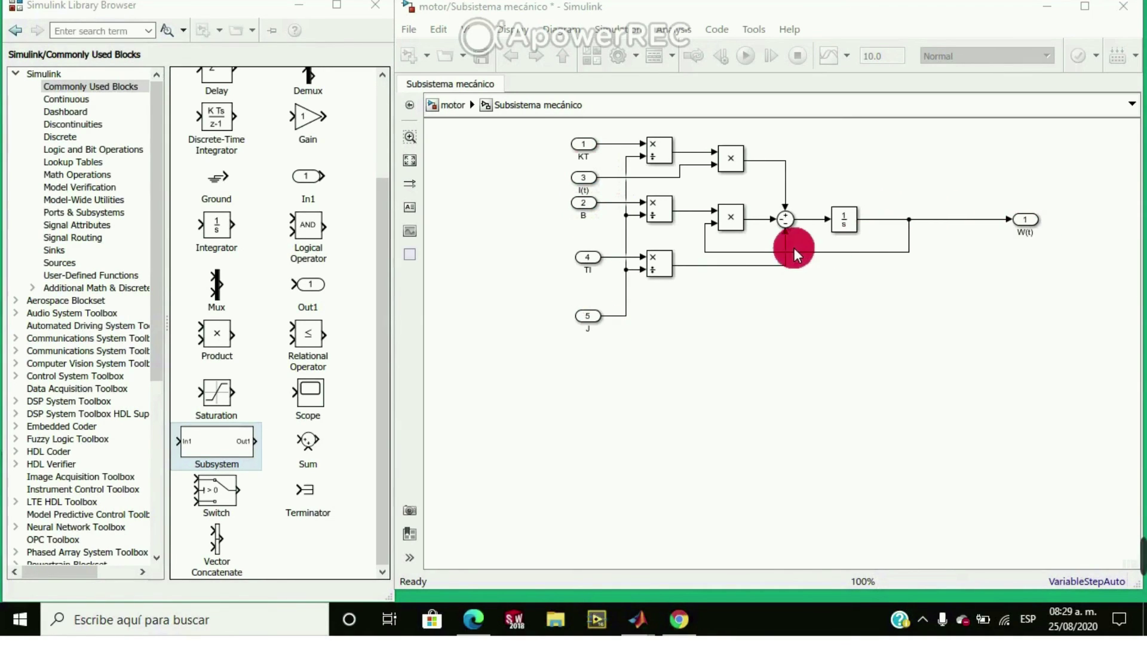
pyautogui.click(948, 256)
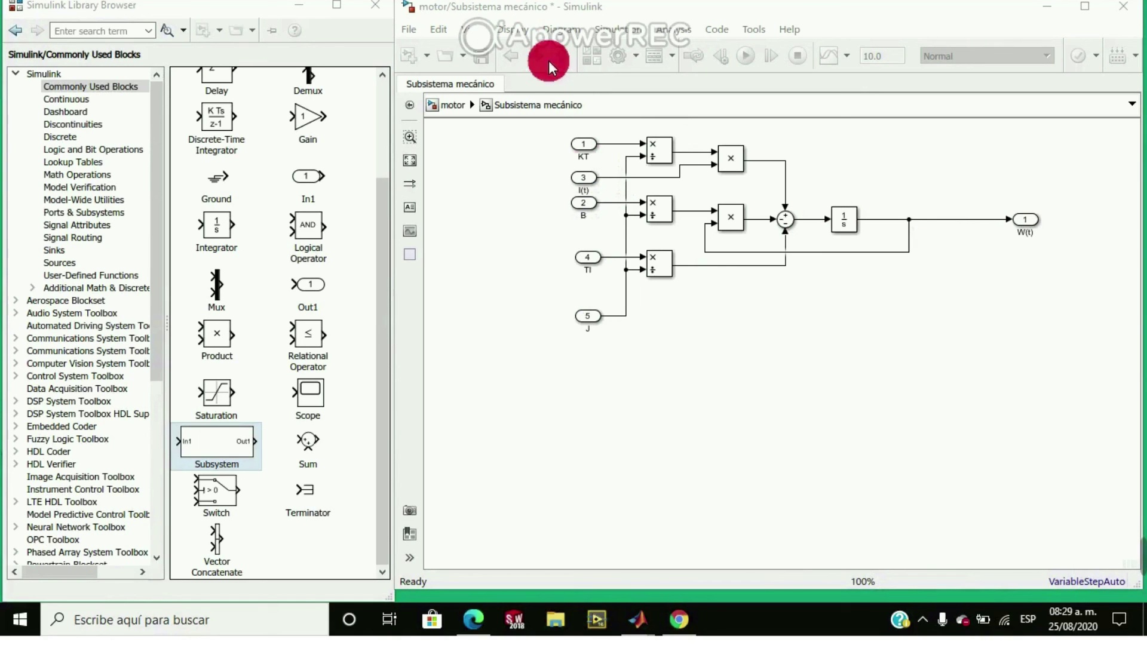
pyautogui.click(553, 383)
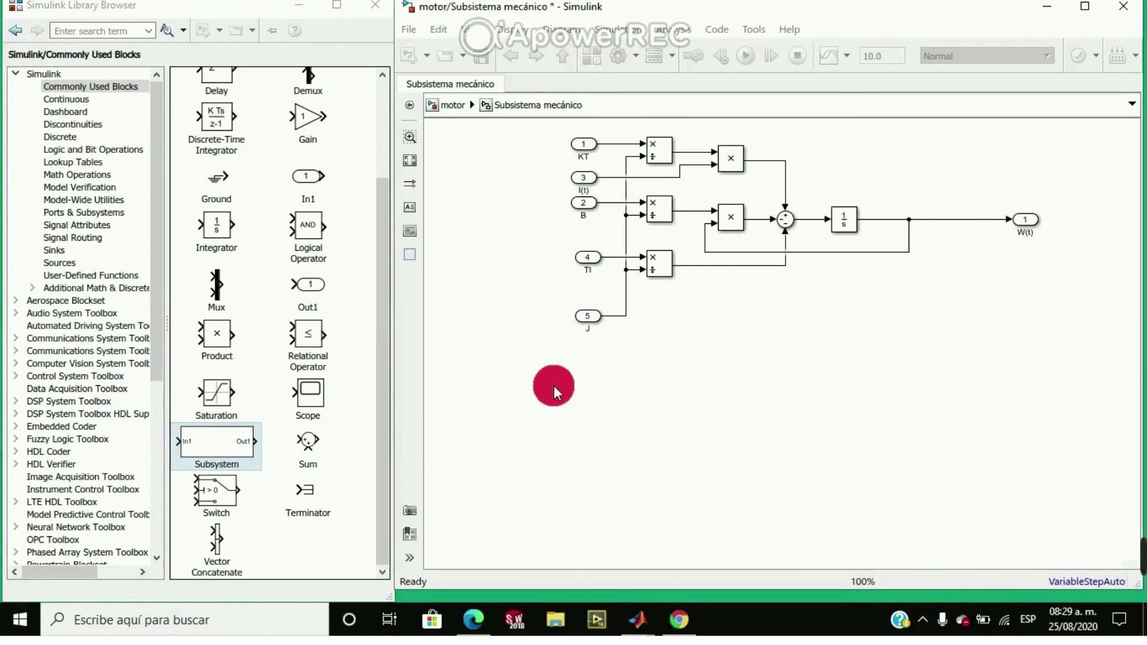
pyautogui.click(511, 57)
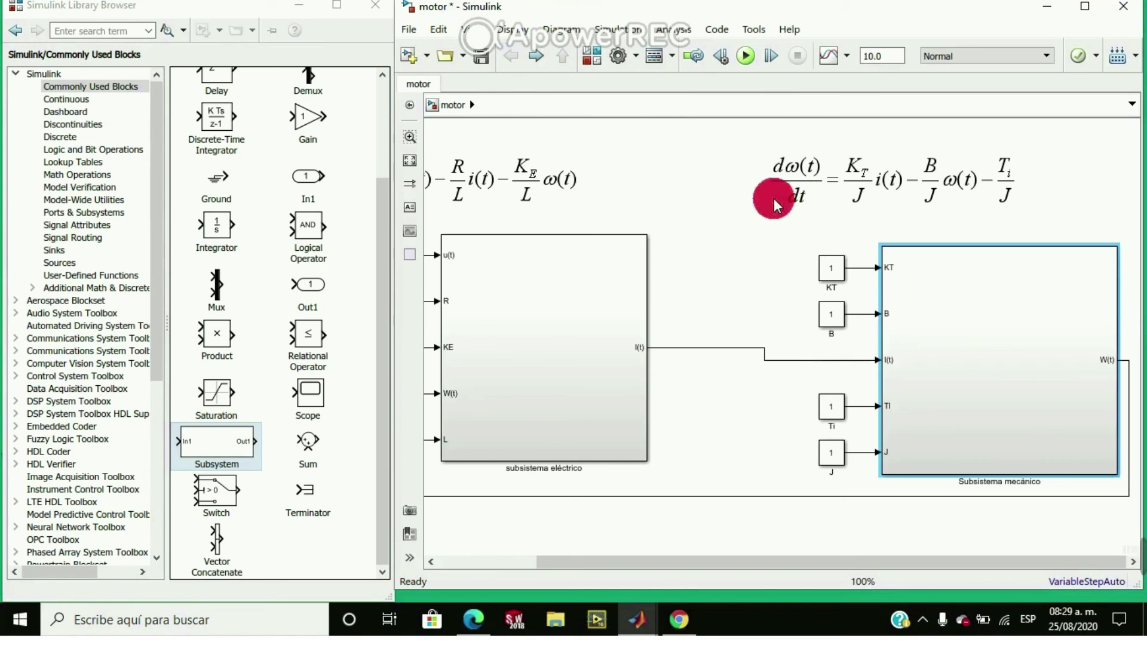
# Open subsistema eléctrico, review its port labels and the I(t) feedback wiring, and return to the motor model.
pyautogui.moveTo(735, 533)
pyautogui.mouseDown()
pyautogui.moveTo(691, 567)
pyautogui.moveTo(512, 561)
pyautogui.mouseUp()
pyautogui.doubleClick(719, 371)
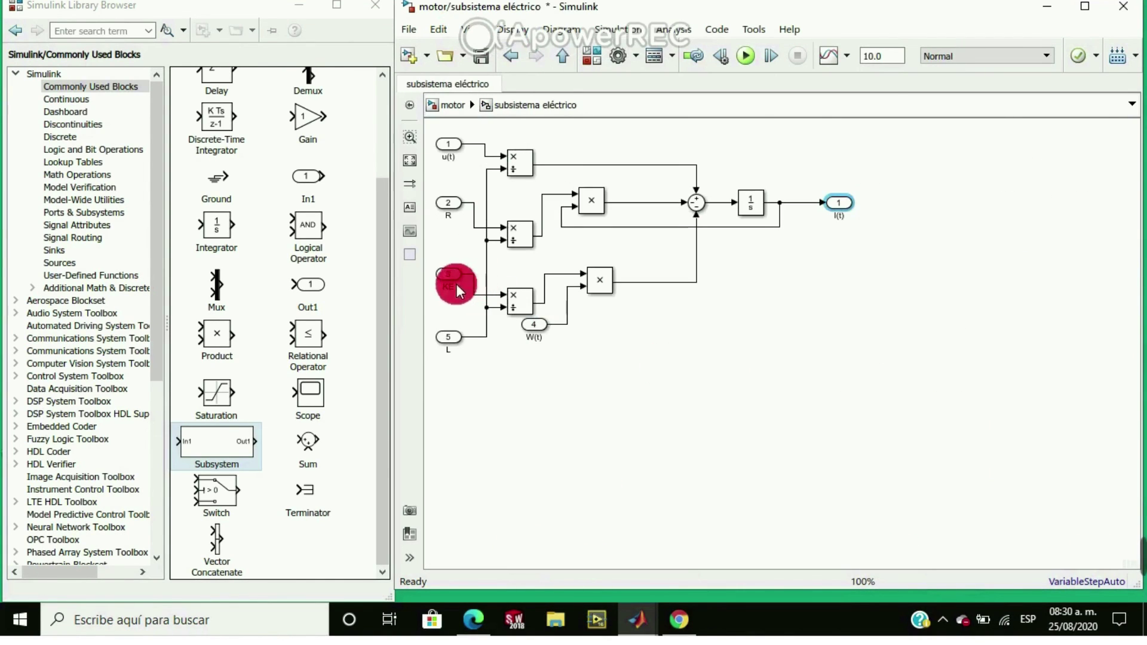
pyautogui.moveTo(561, 246); pyautogui.dragTo(553, 314)
pyautogui.click(567, 314)
pyautogui.click(778, 237)
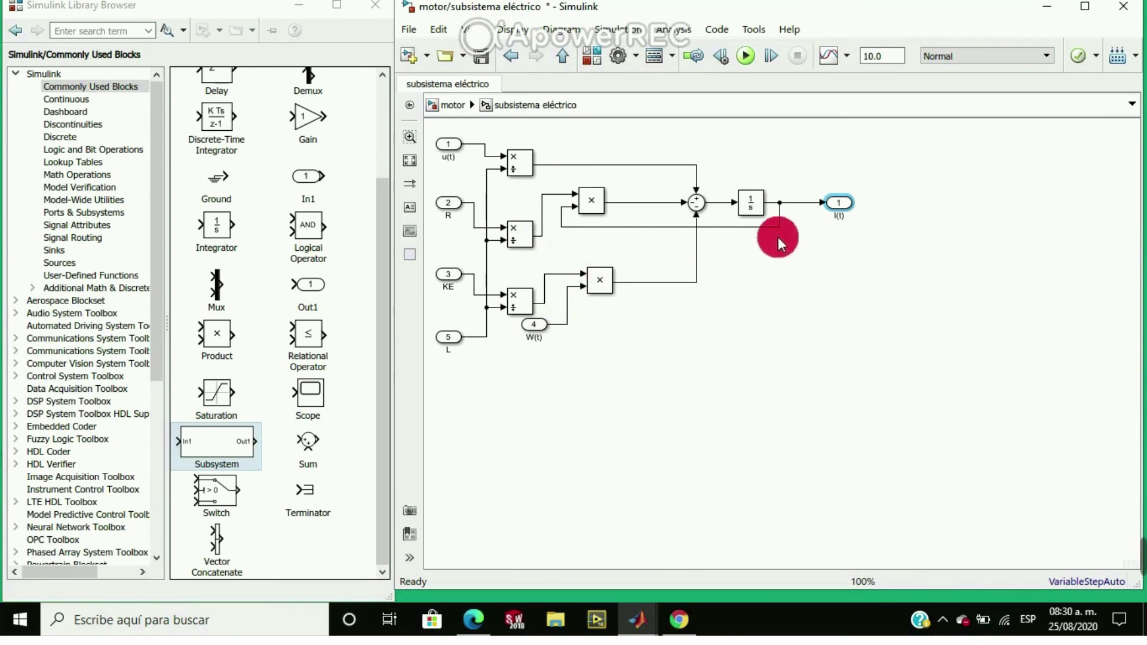
pyautogui.click(556, 15)
pyautogui.click(512, 56)
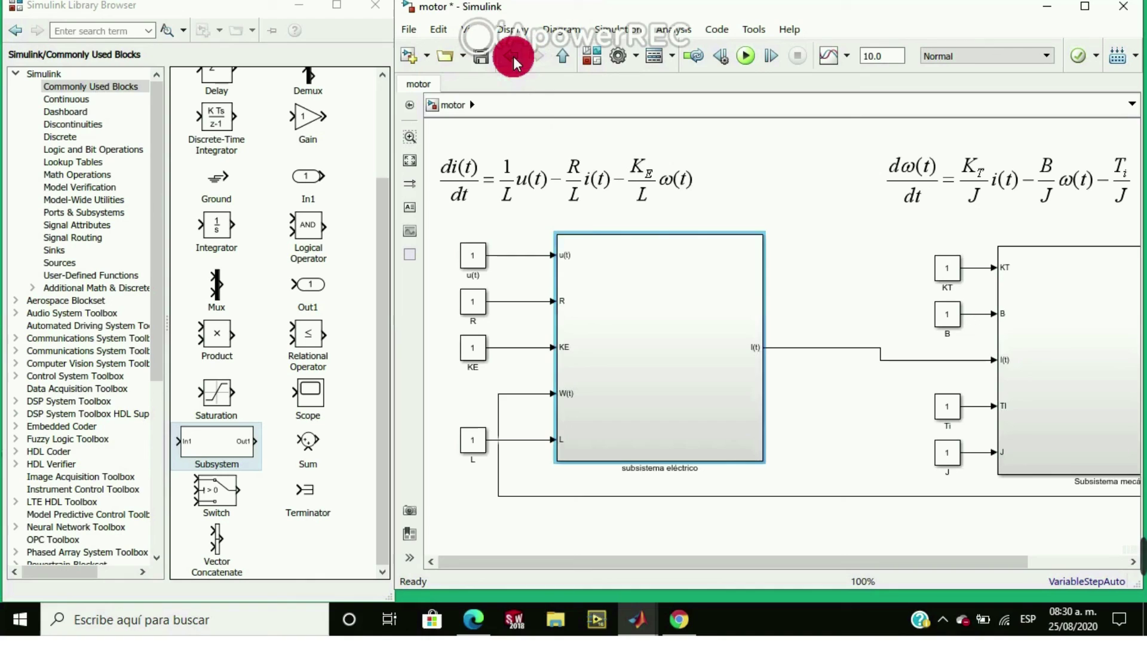
# Compare both subsystem blocks and their ports with the di(t)/dt and dω(t)/dt equations above them.
pyautogui.click(788, 563)
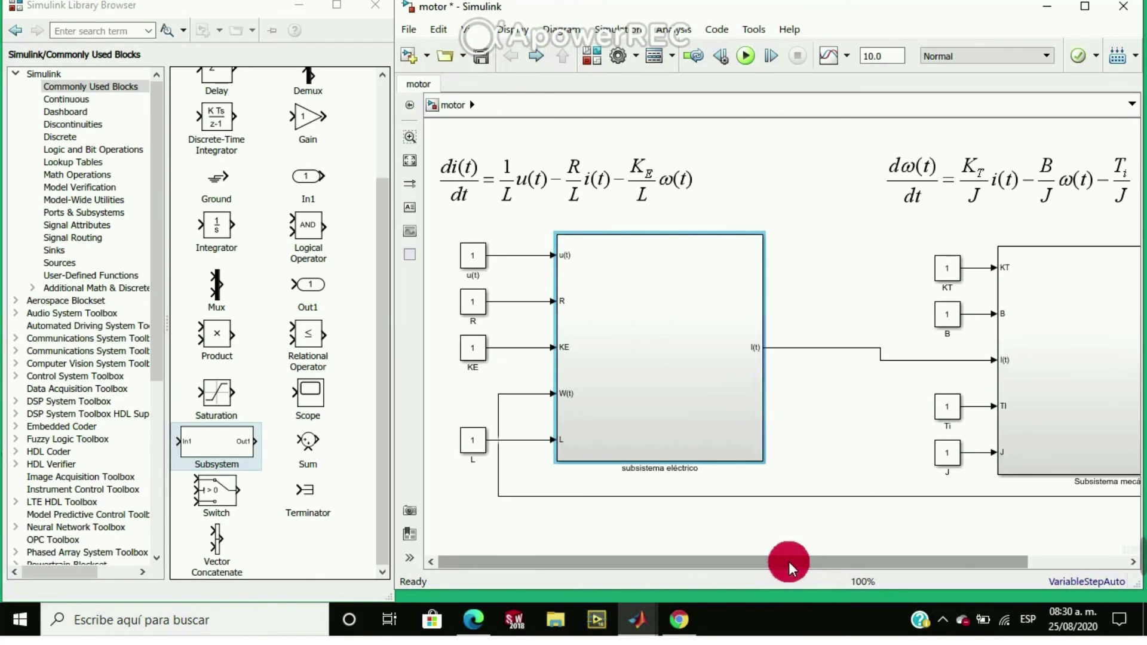
pyautogui.moveTo(789, 564); pyautogui.dragTo(947, 570)
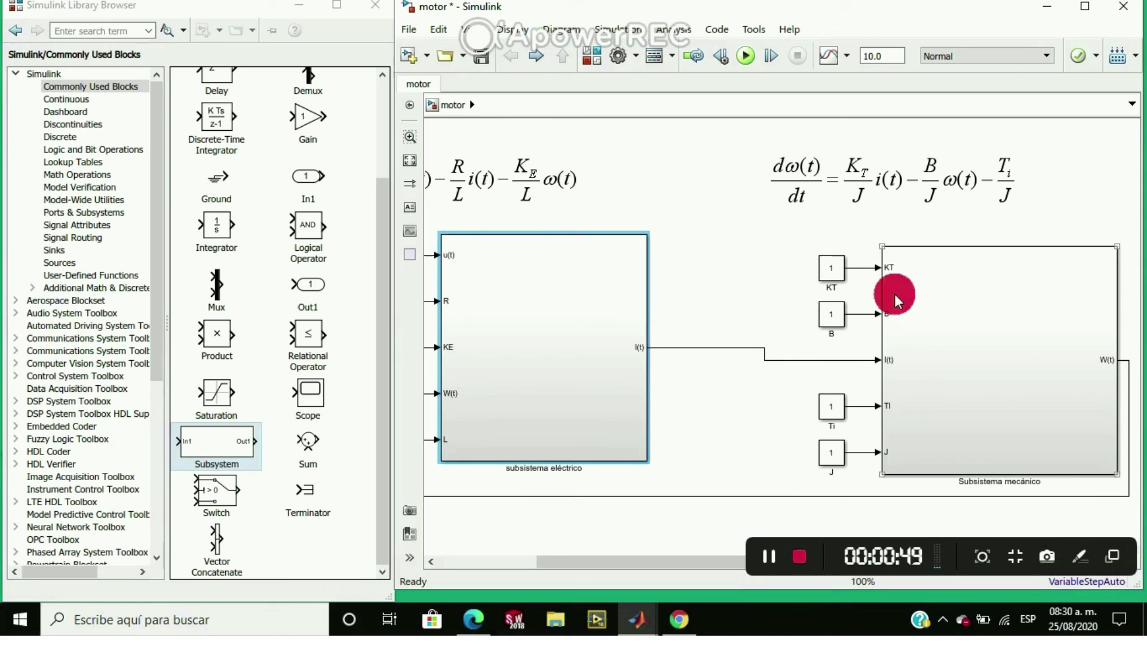
pyautogui.moveTo(669, 562); pyautogui.dragTo(543, 562)
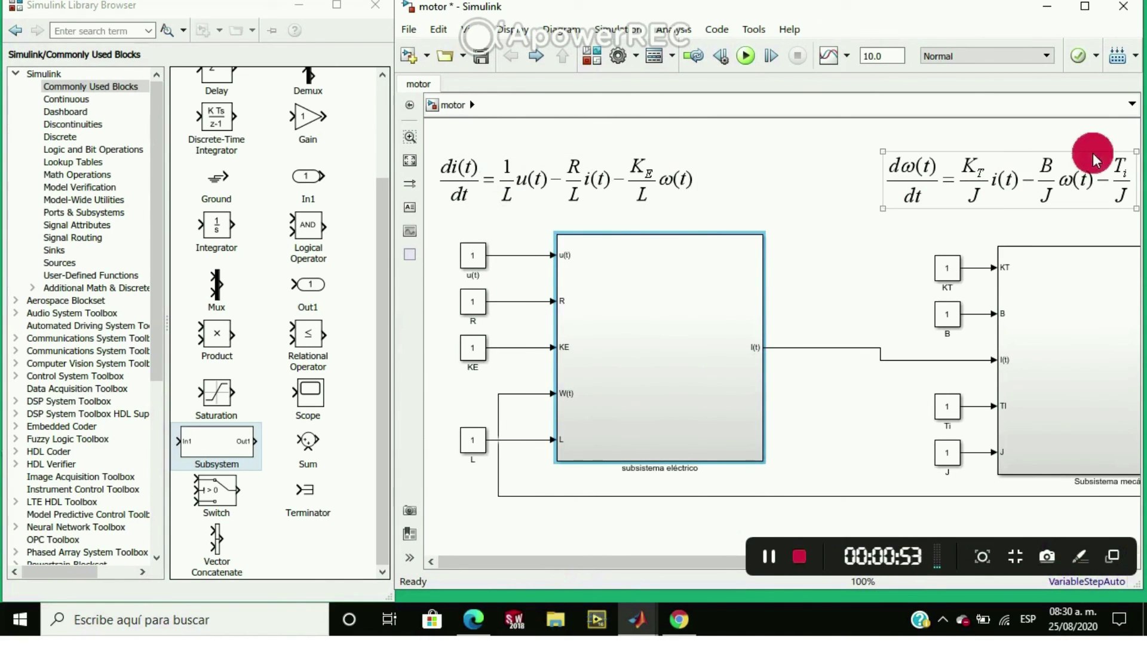
pyautogui.click(476, 170)
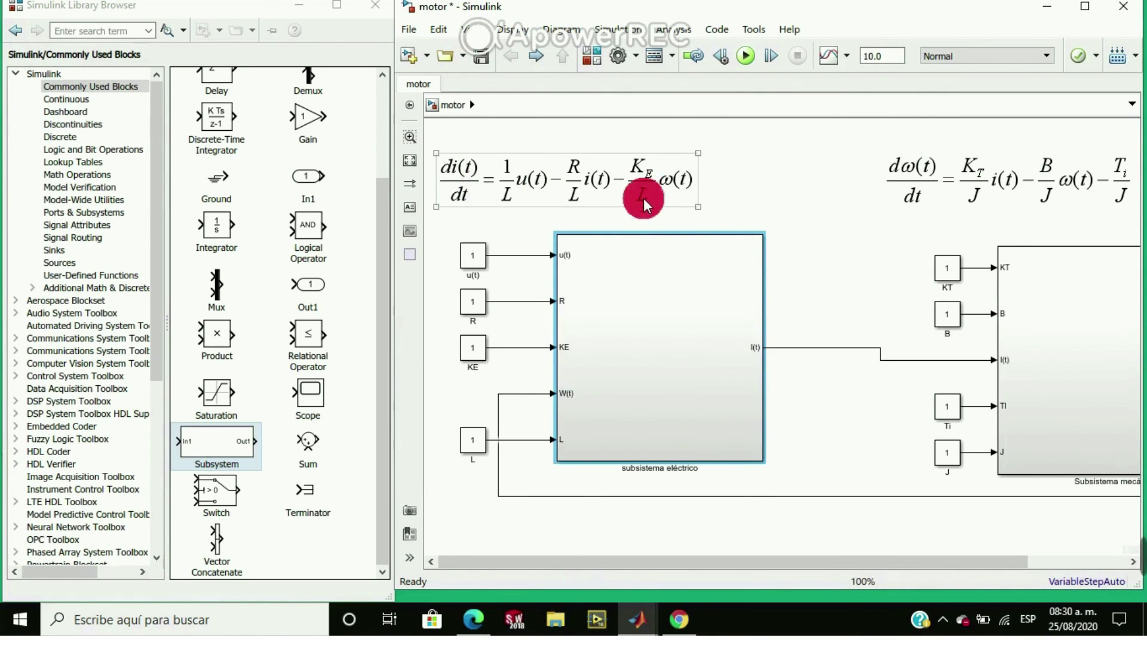
pyautogui.click(645, 217)
pyautogui.moveTo(1135, 573)
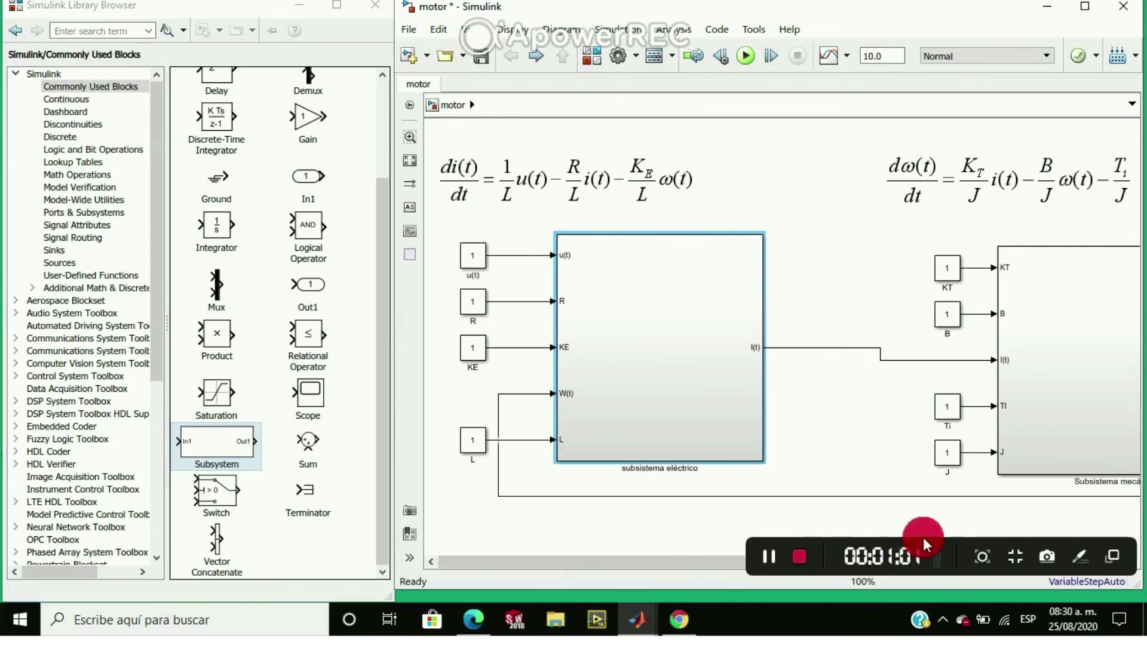
pyautogui.click(787, 561)
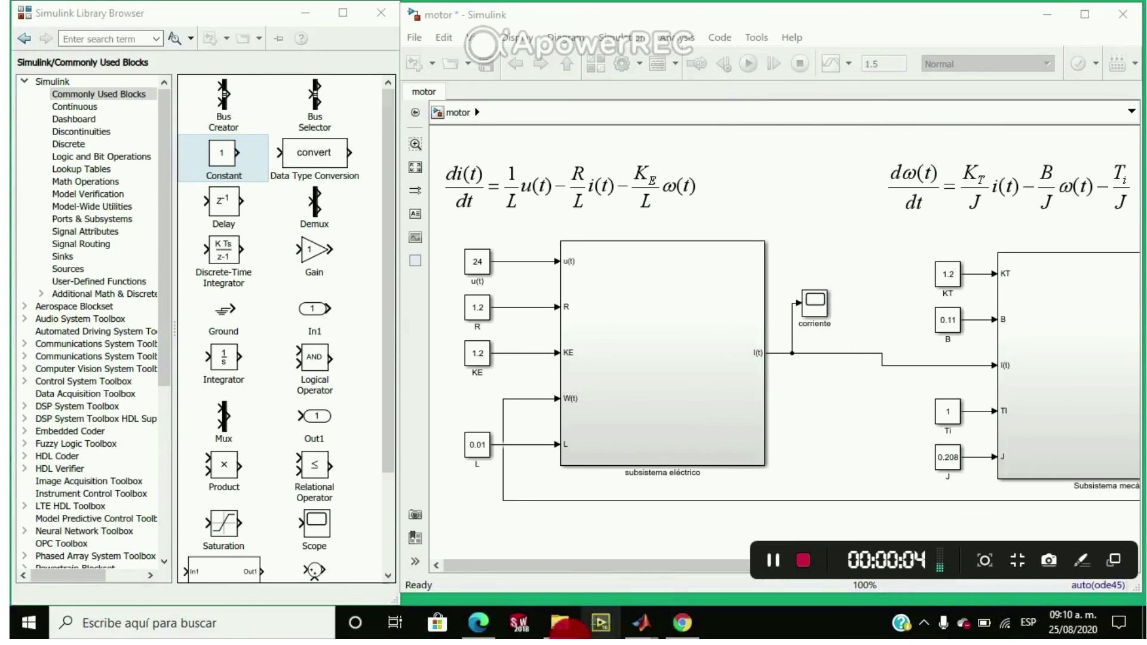
# Review the constant values and the corriente and velocidad scopes connected to the electrical and mechanical subsystems.
pyautogui.moveTo(641, 565); pyautogui.dragTo(865, 556)
pyautogui.click(1101, 327)
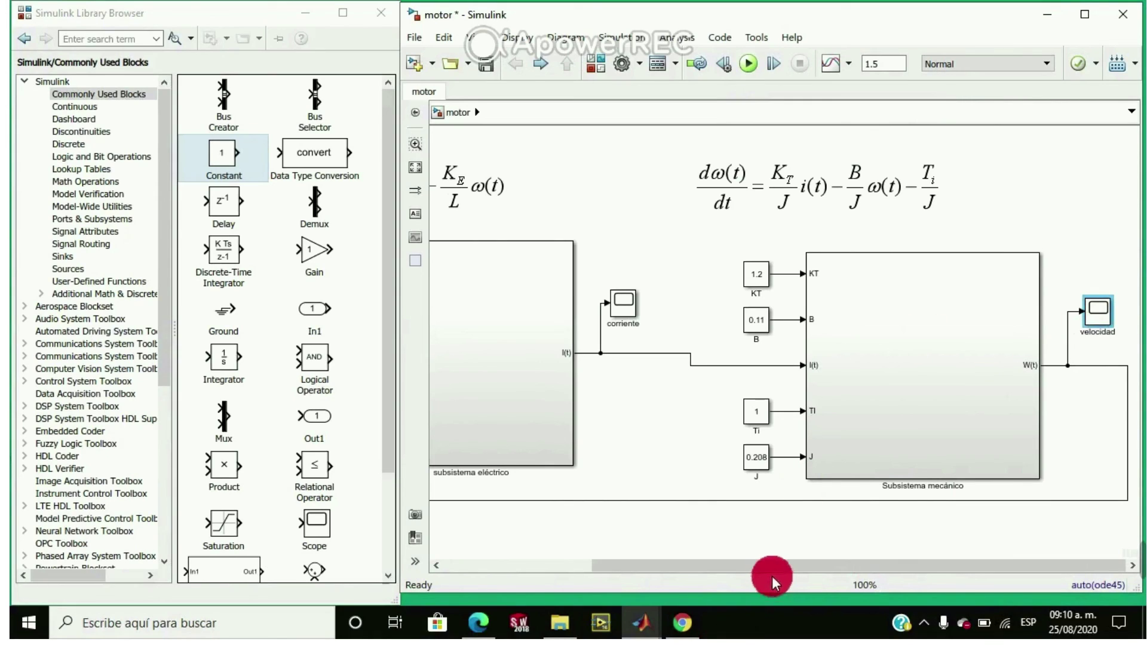
pyautogui.moveTo(776, 569); pyautogui.dragTo(607, 561)
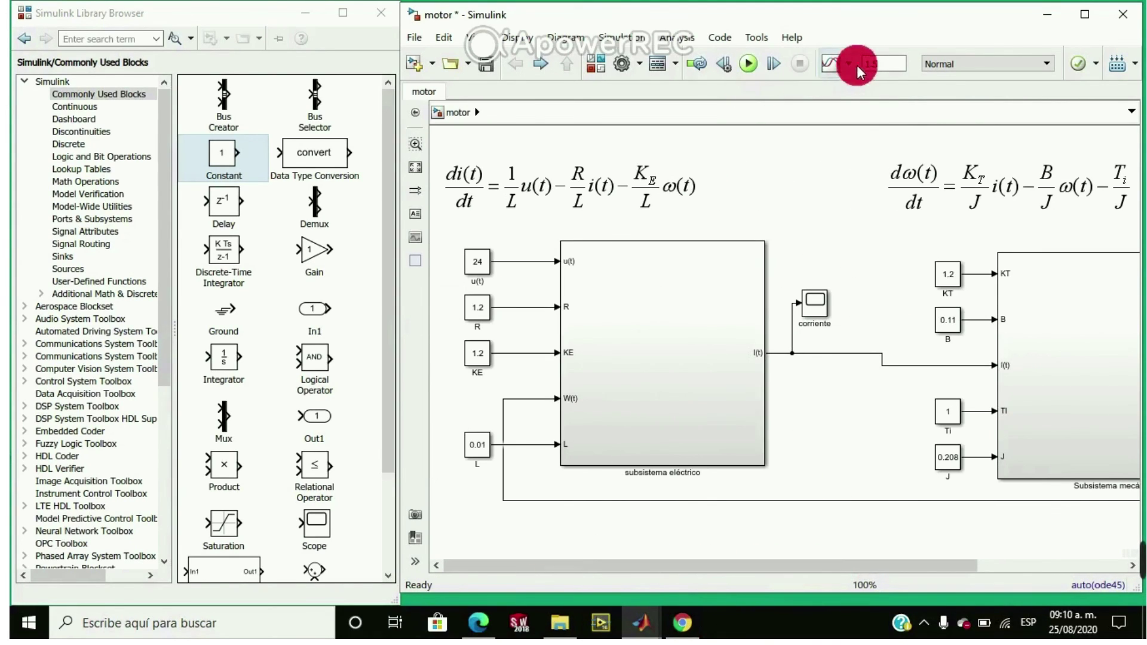
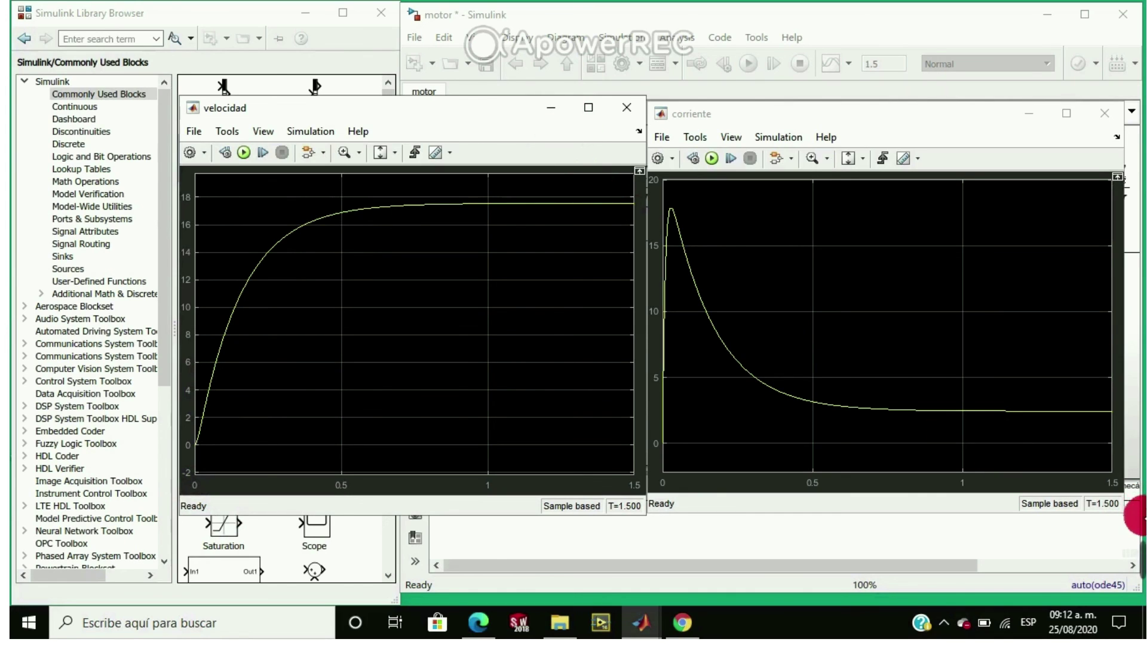
pyautogui.moveTo(1052, 554)
pyautogui.click(775, 564)
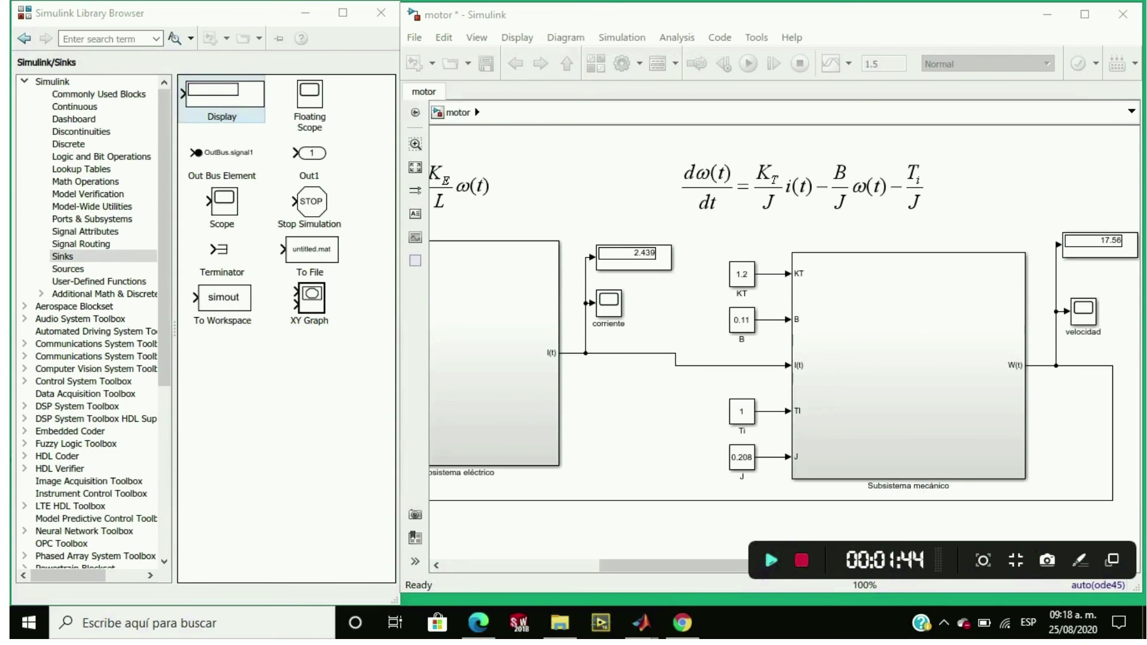
pyautogui.click(771, 559)
# Examine the Display blocks connected to the I(t) and W(t) outputs.
pyautogui.click(633, 257)
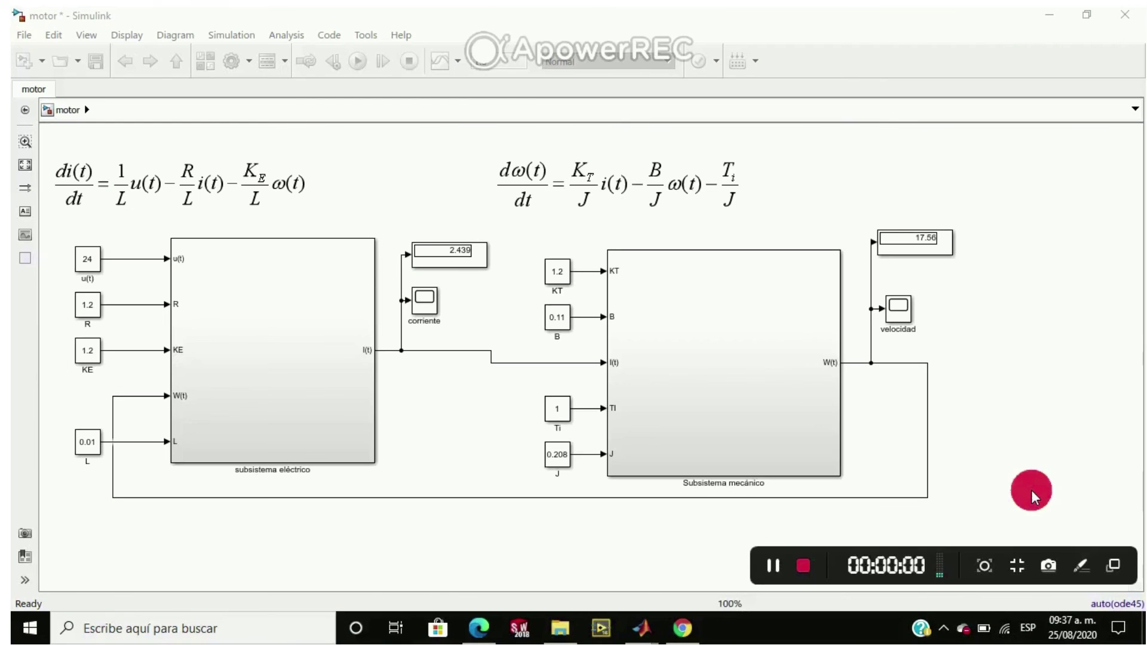
pyautogui.click(933, 242)
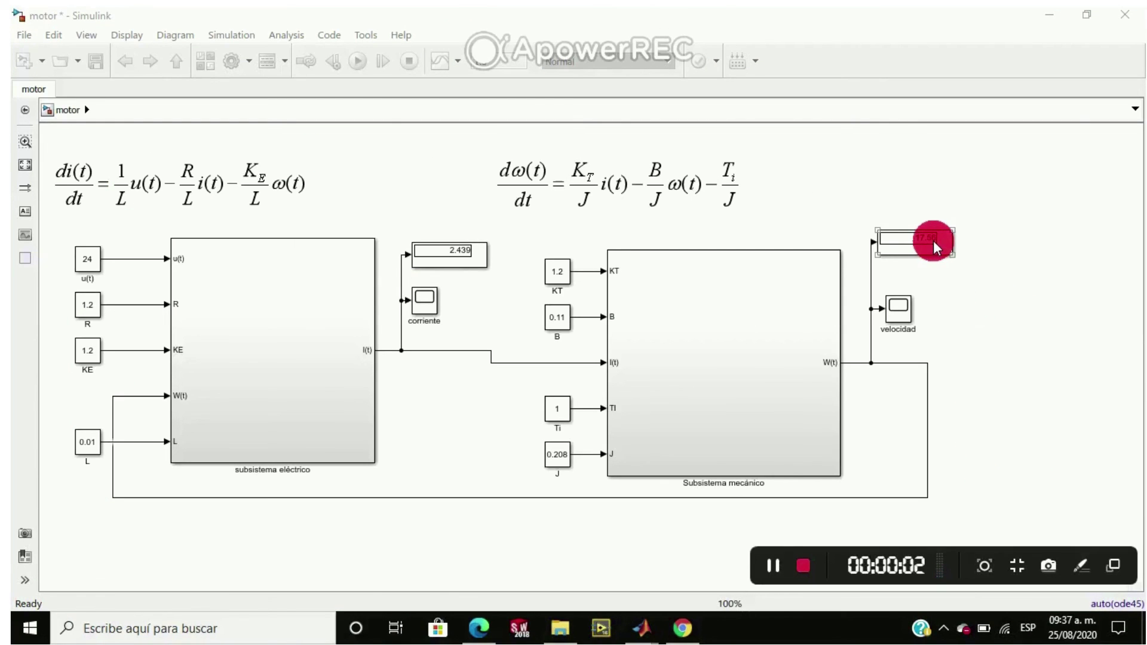
pyautogui.click(941, 264)
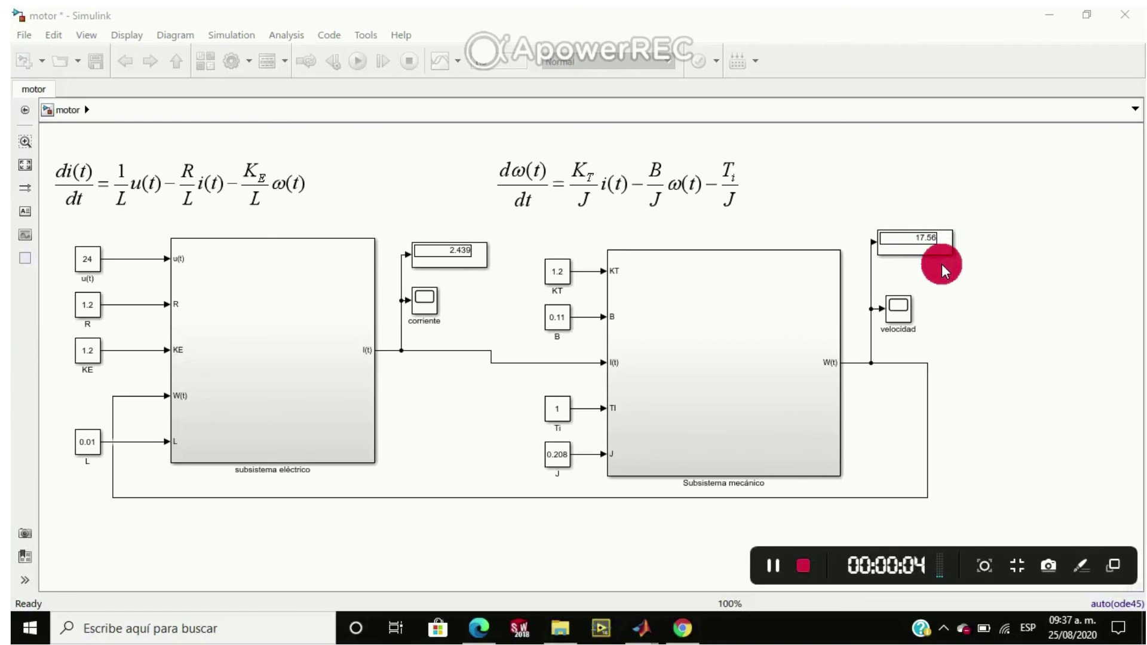
pyautogui.click(772, 571)
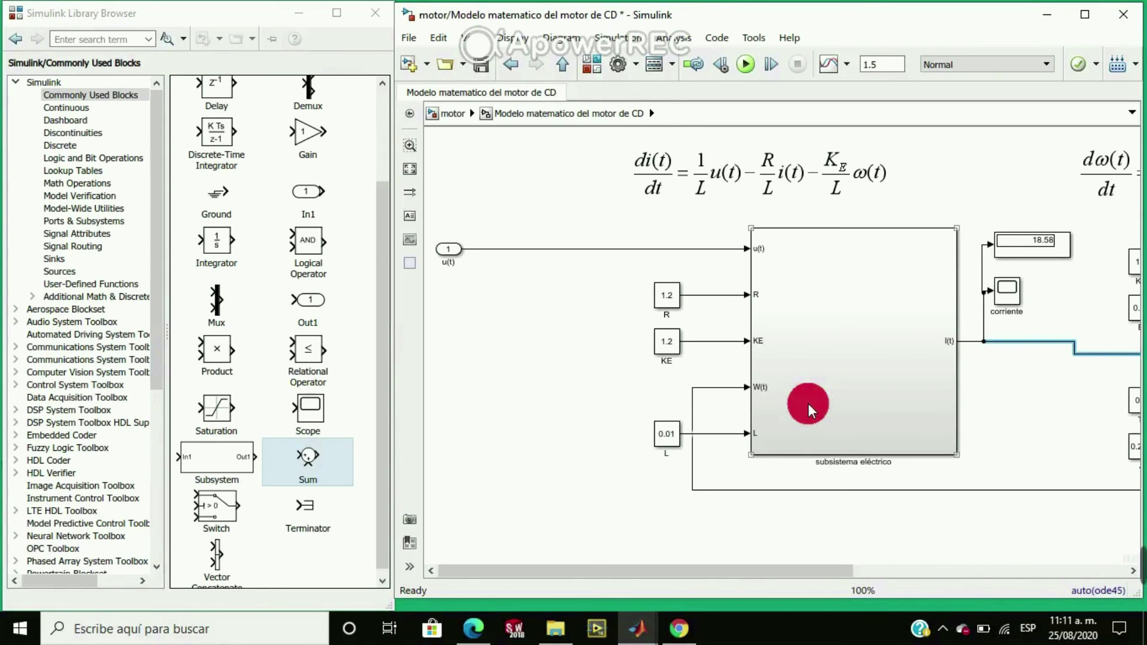
# Return to the top-level motor model and review the closed loop from Wd through the Sum and Kp blocks to the velocity display.
pyautogui.click(868, 525)
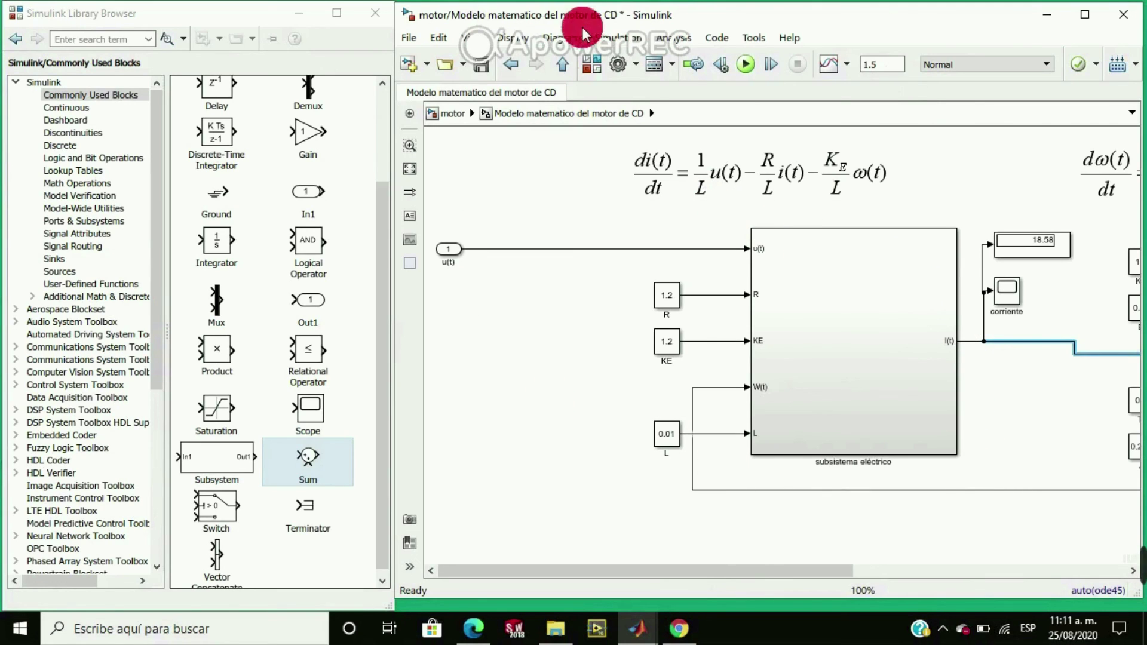
pyautogui.click(510, 64)
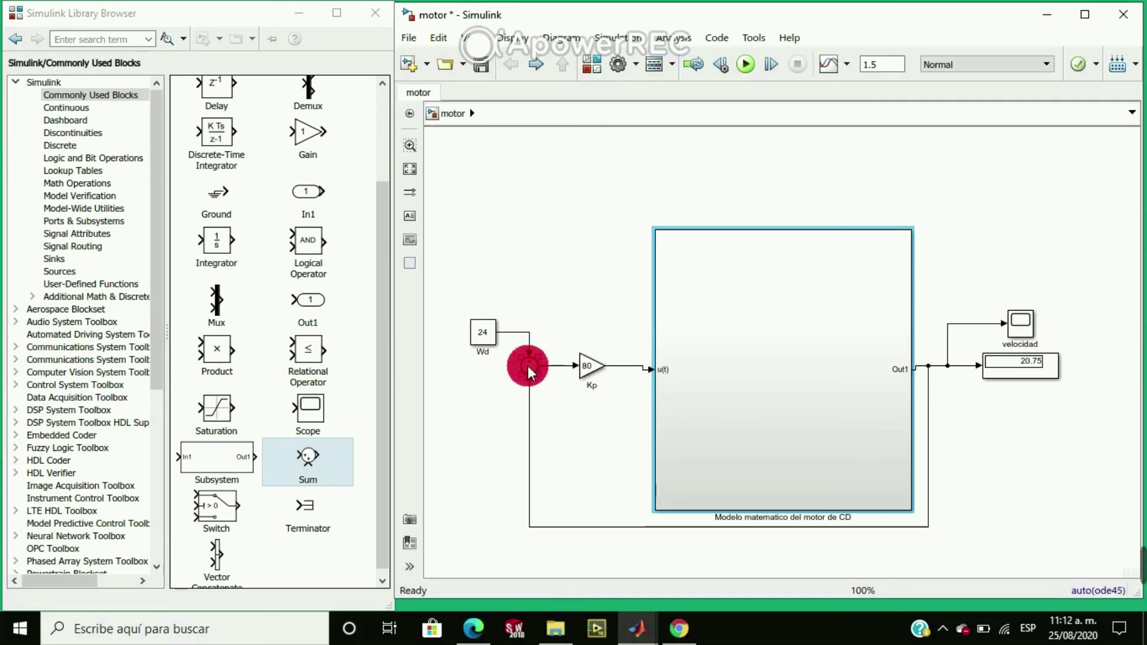
pyautogui.click(637, 514)
pyautogui.click(986, 394)
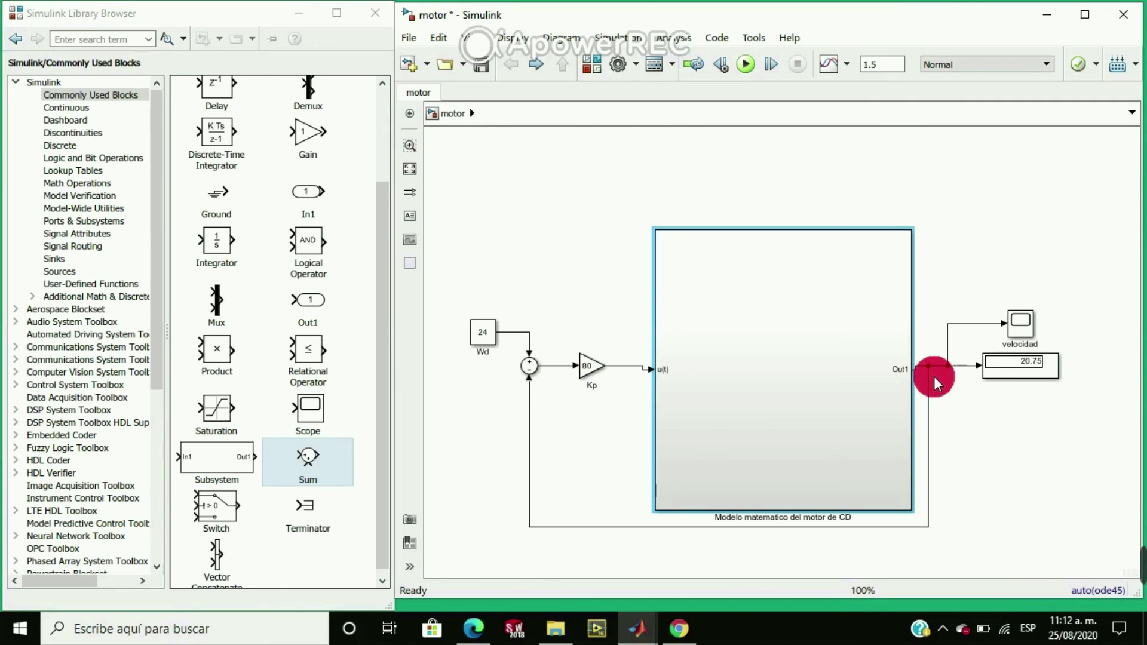
pyautogui.click(1031, 362)
pyautogui.click(1012, 401)
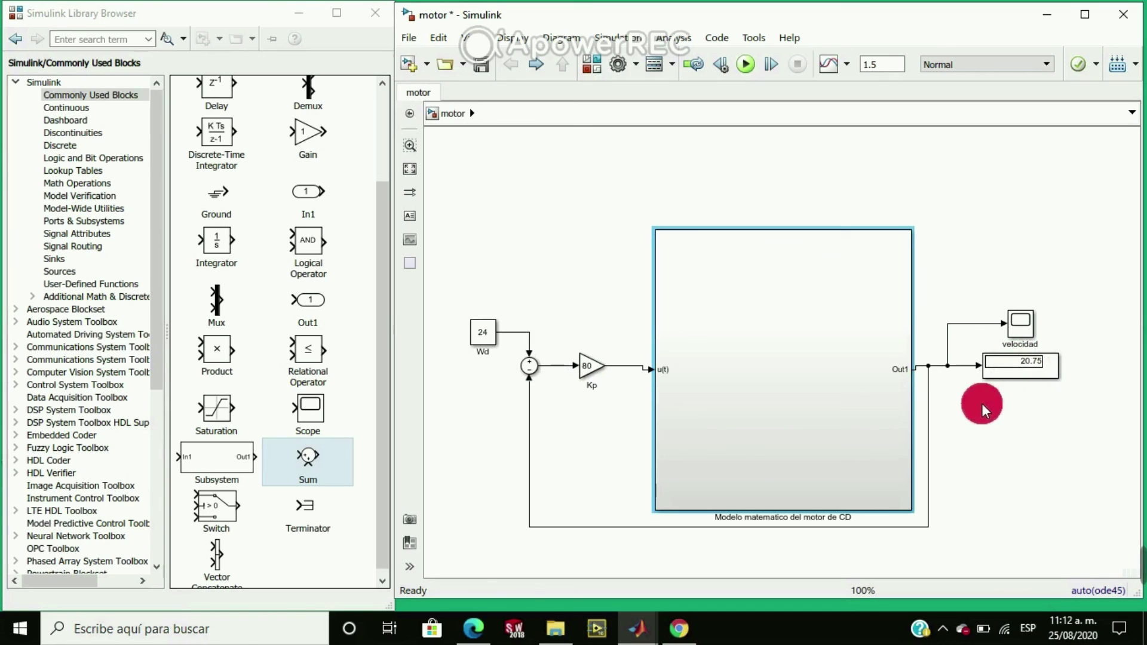
pyautogui.click(507, 425)
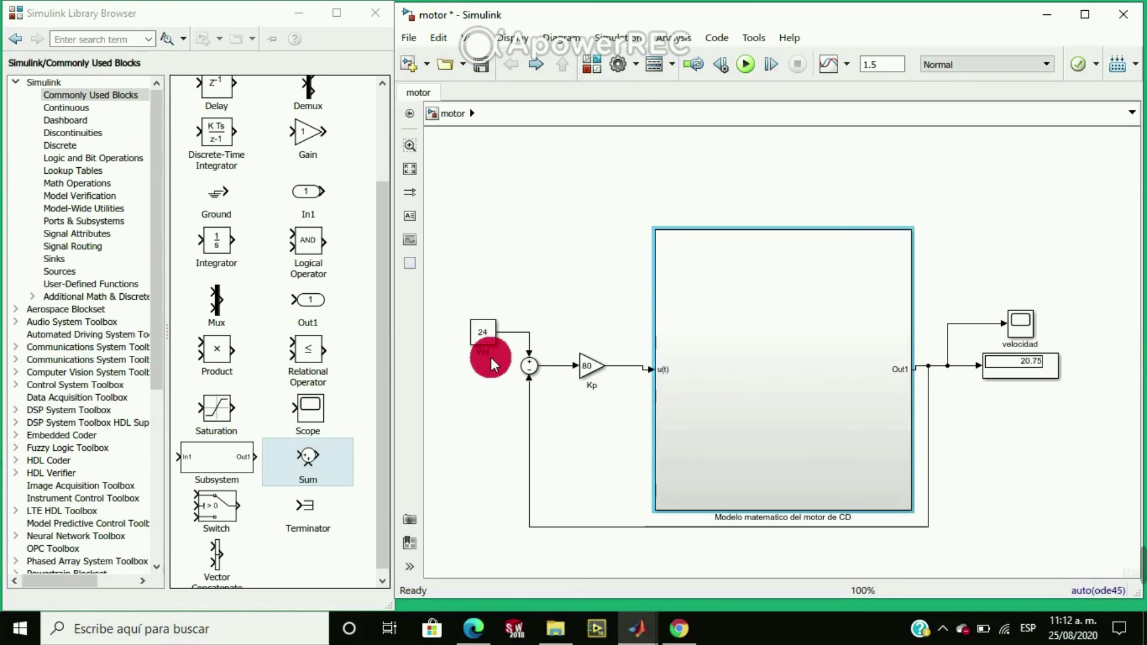
pyautogui.click(777, 426)
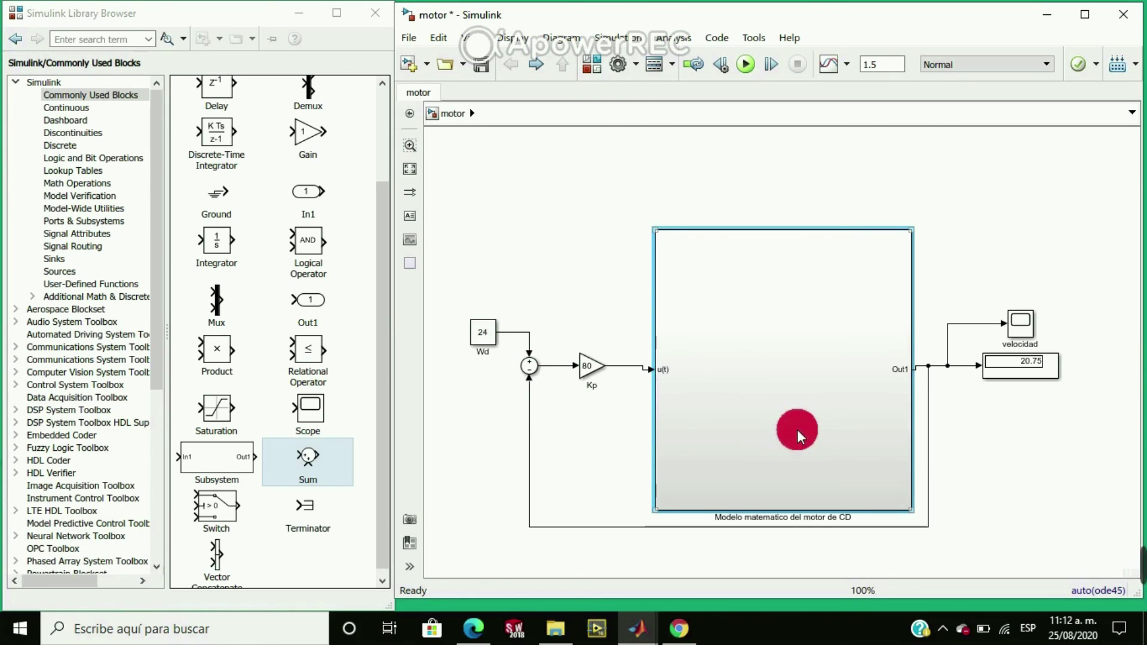
# Run the simulation of the motor model with the proportional Kp control loop.
pyautogui.click(740, 64)
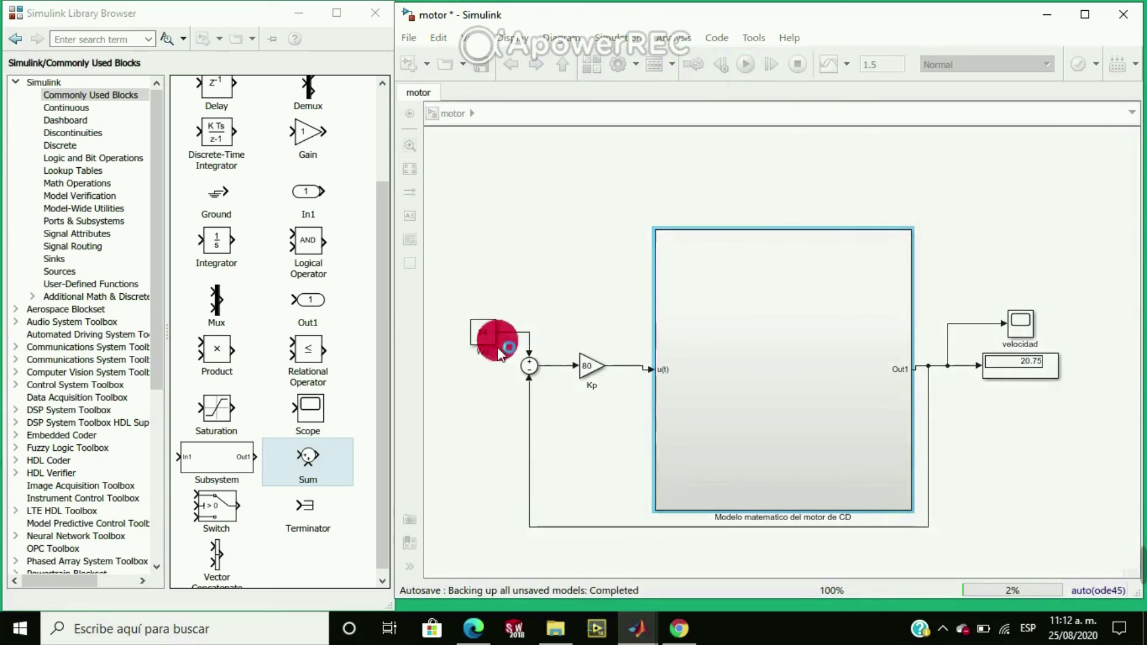
pyautogui.click(589, 398)
pyautogui.click(1033, 377)
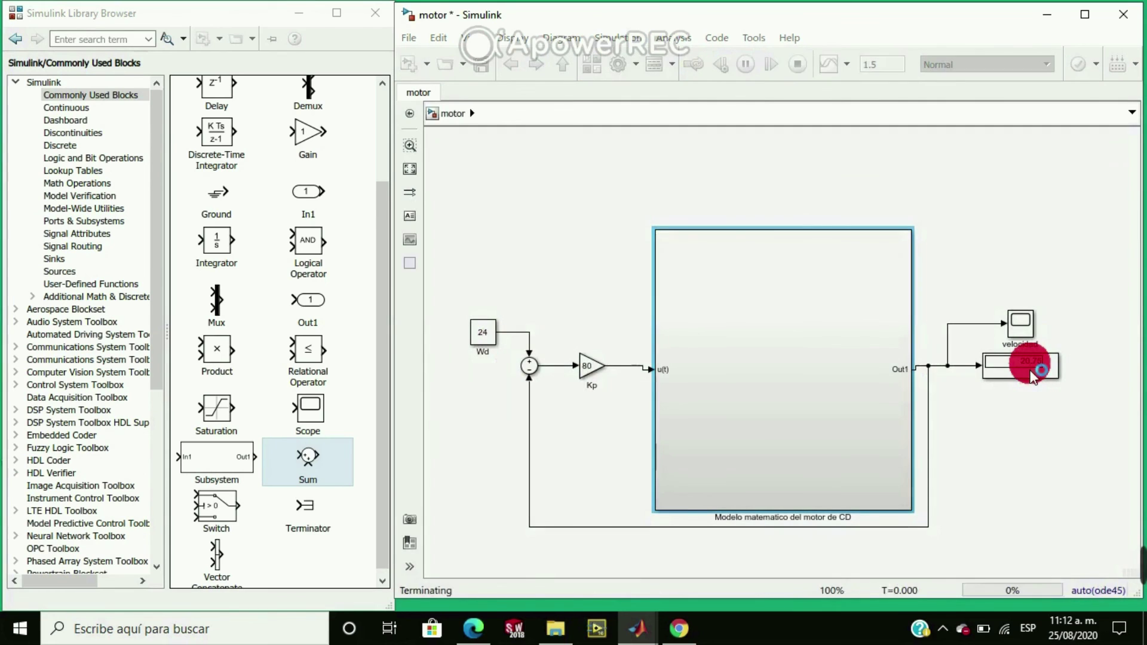
# Bring up the velocidad scope, examine the velocity response under proportional control, and minimize the scope window.
pyautogui.click(876, 318)
pyautogui.click(637, 629)
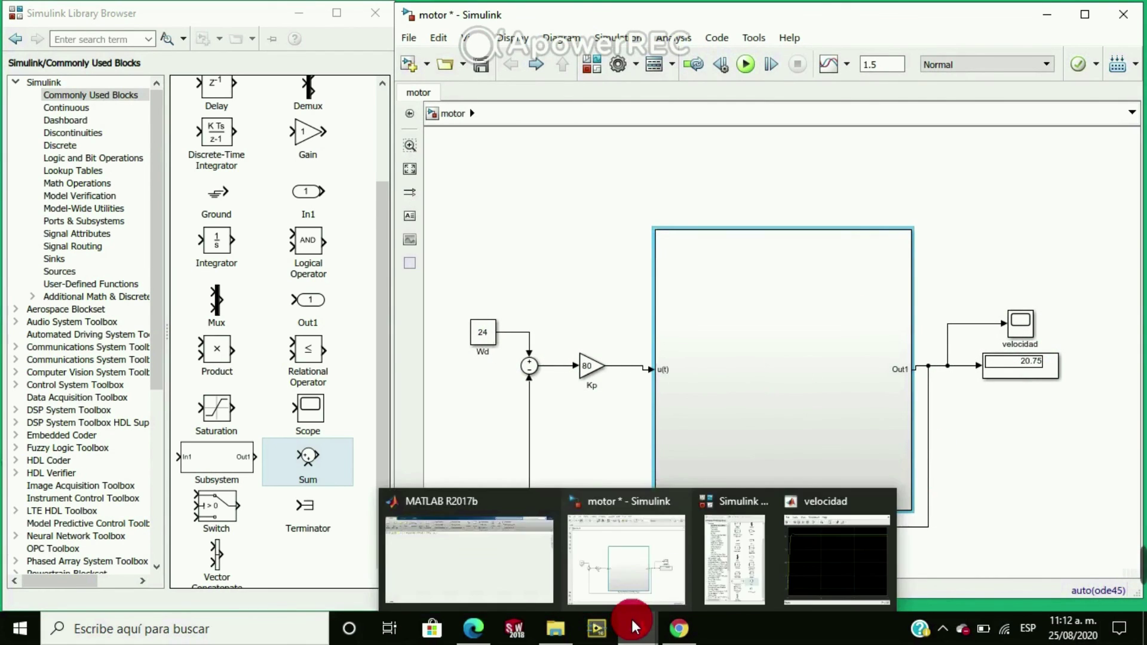
pyautogui.click(830, 532)
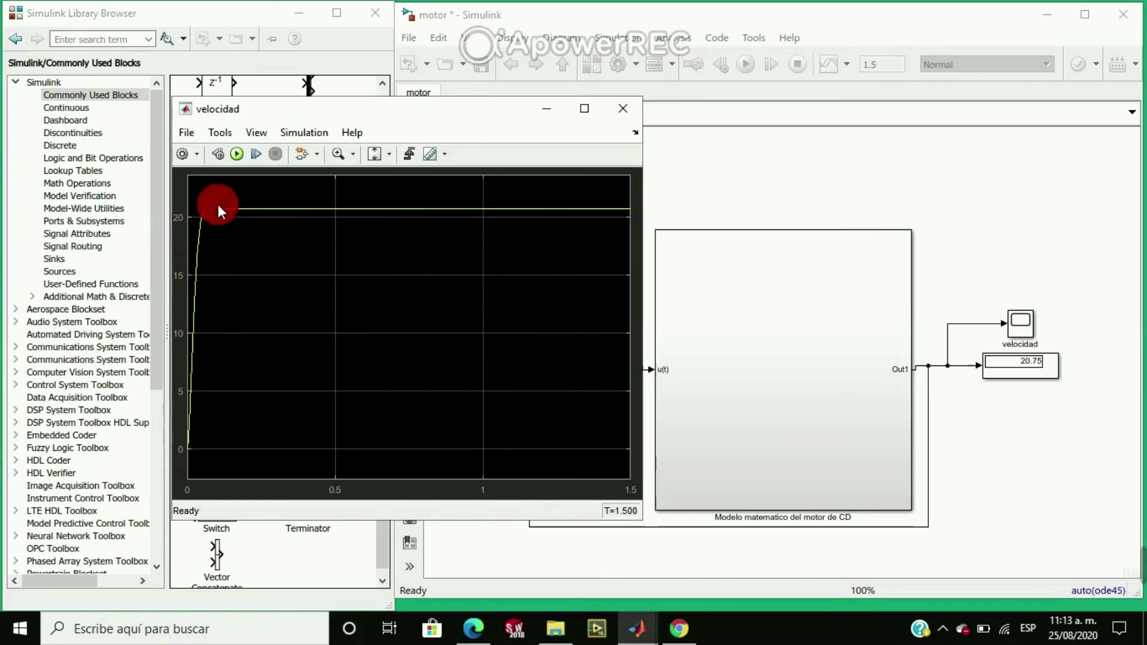
pyautogui.click(544, 100)
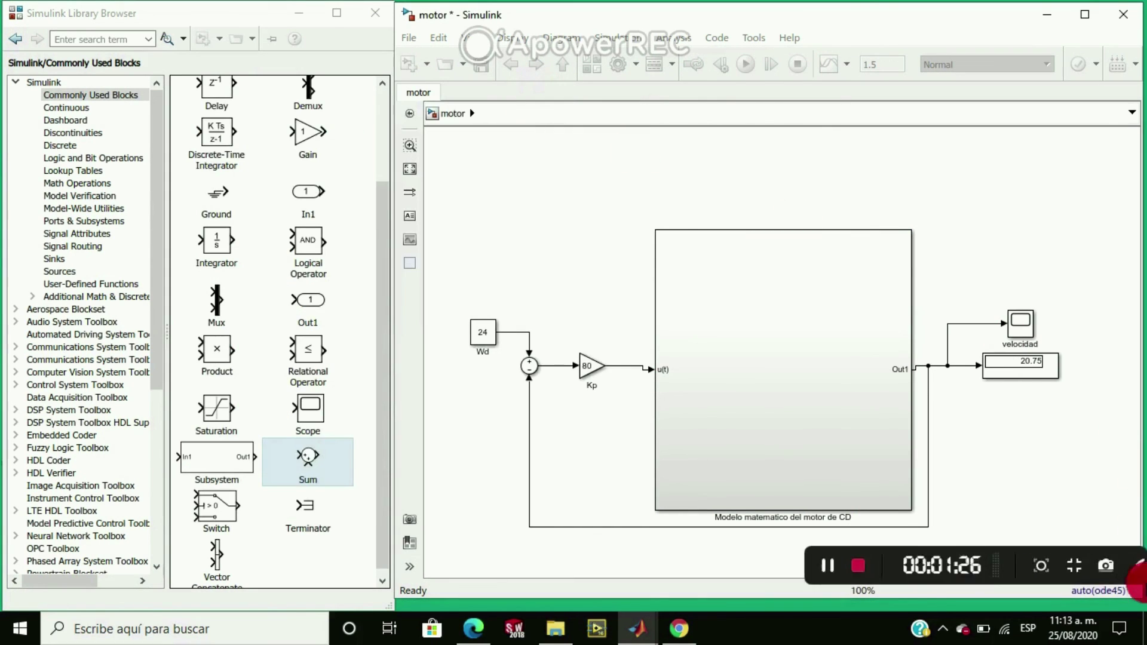
pyautogui.click(776, 565)
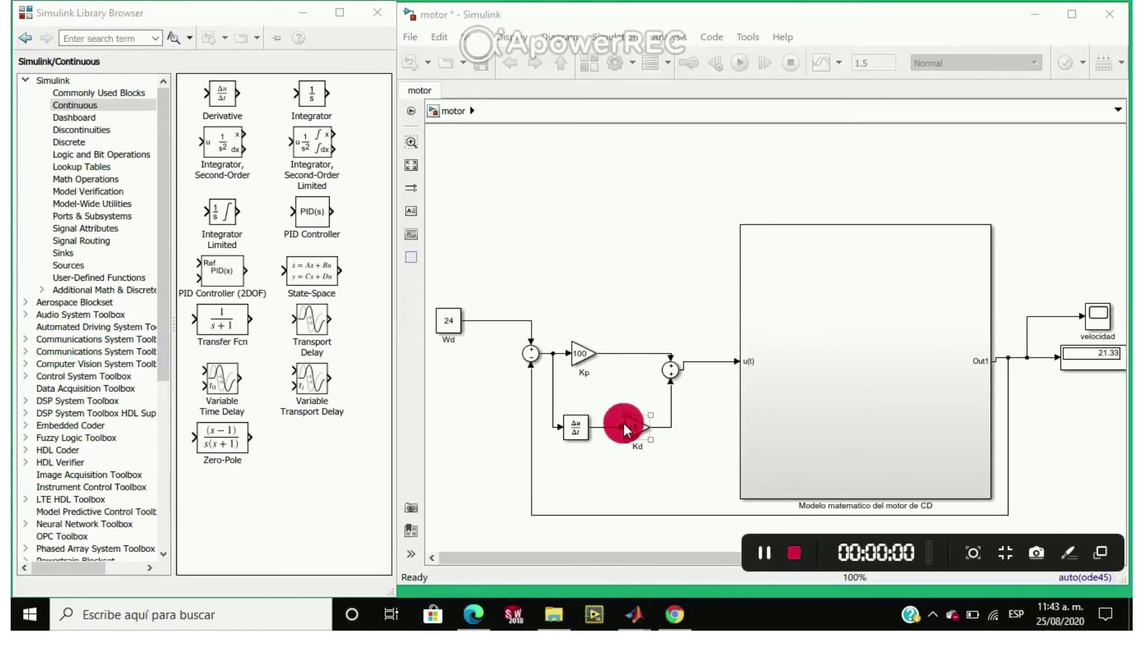
# Review the proportional-derivative controller: the Kp gain, the Derivative block and Kd gain, and the Sum block joining both branches.
pyautogui.click(647, 324)
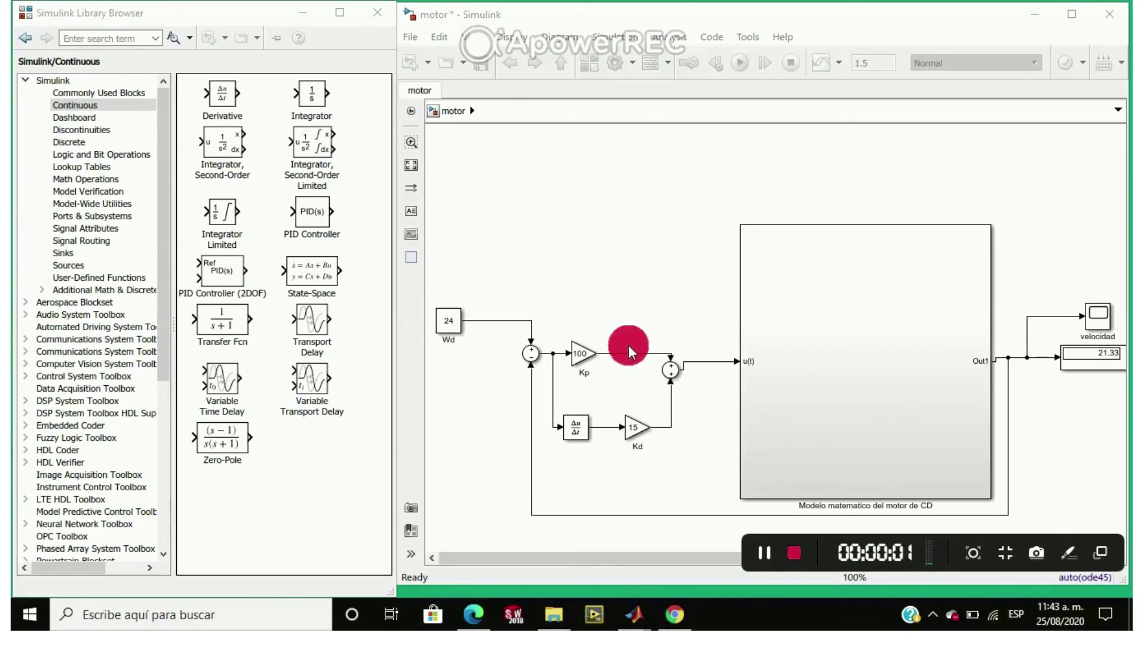
pyautogui.click(577, 354)
pyautogui.click(579, 434)
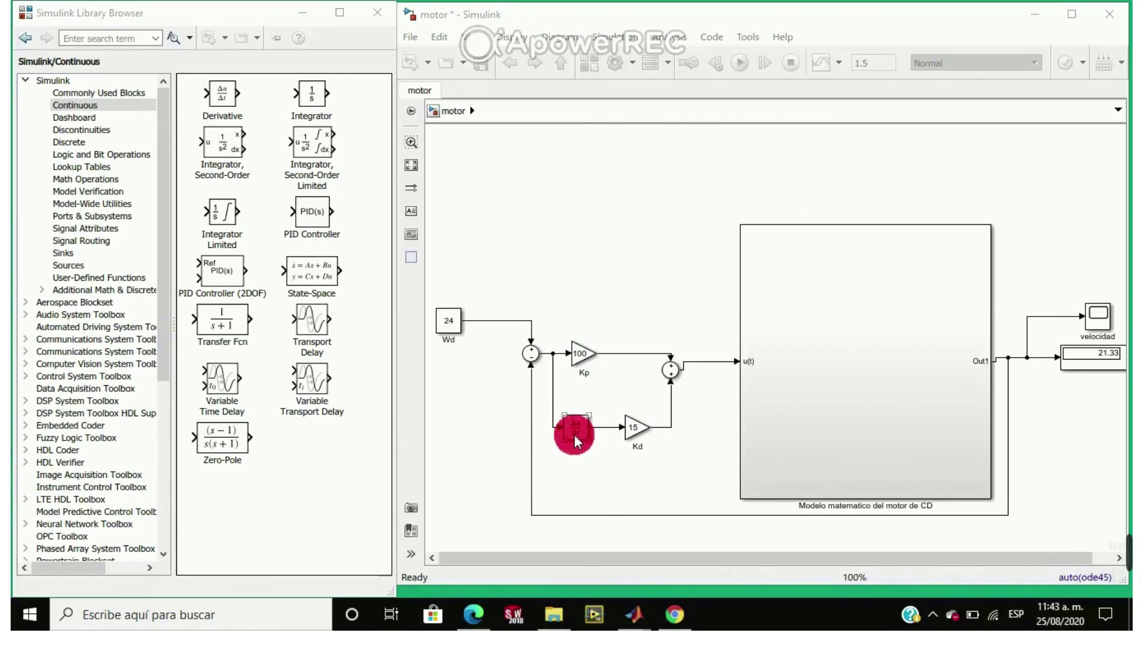
pyautogui.click(168, 9)
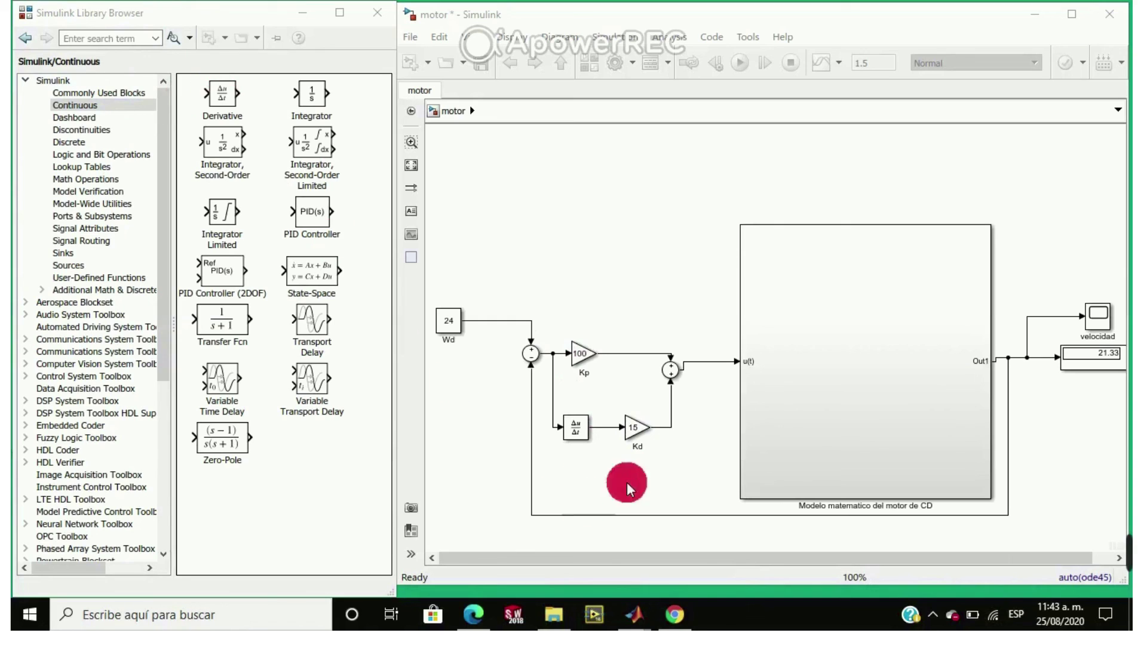
pyautogui.click(642, 454)
pyautogui.click(637, 459)
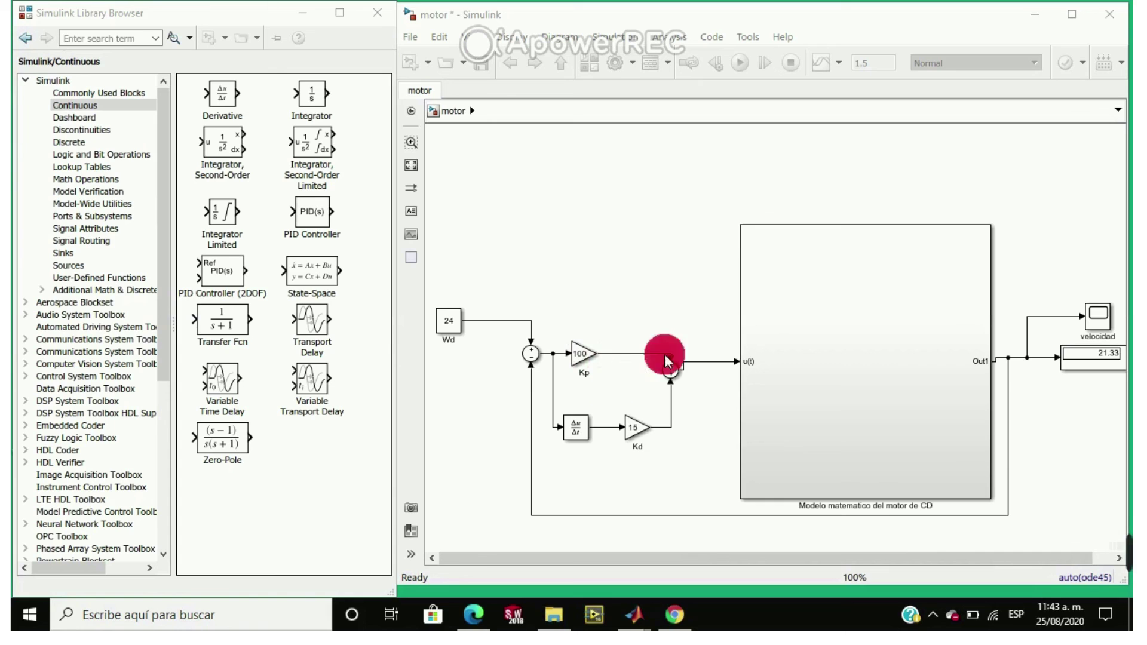
# Bring up the velocidad scope and examine the velocity response under proportional-derivative control.
pyautogui.moveTo(627, 614)
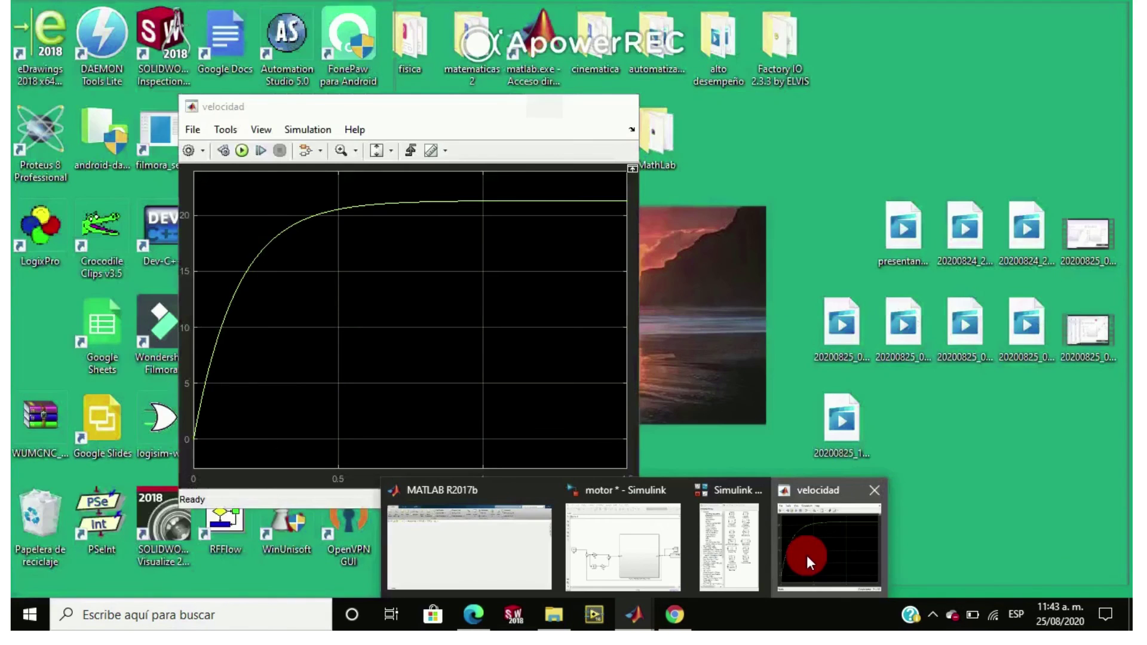
pyautogui.click(807, 554)
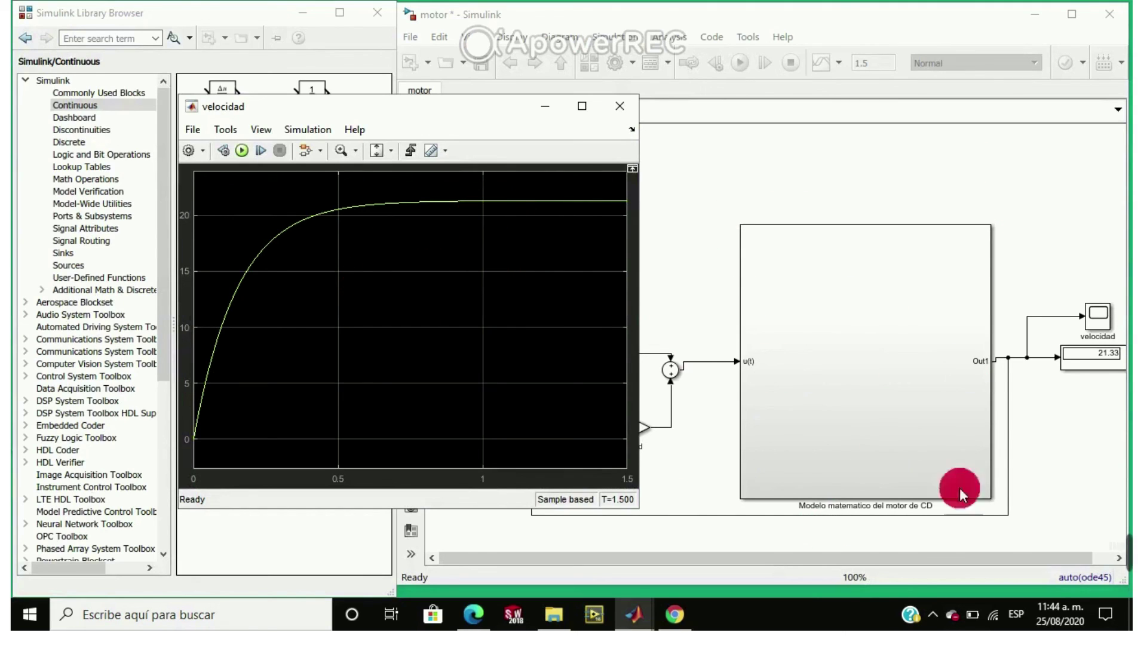
pyautogui.moveTo(773, 576)
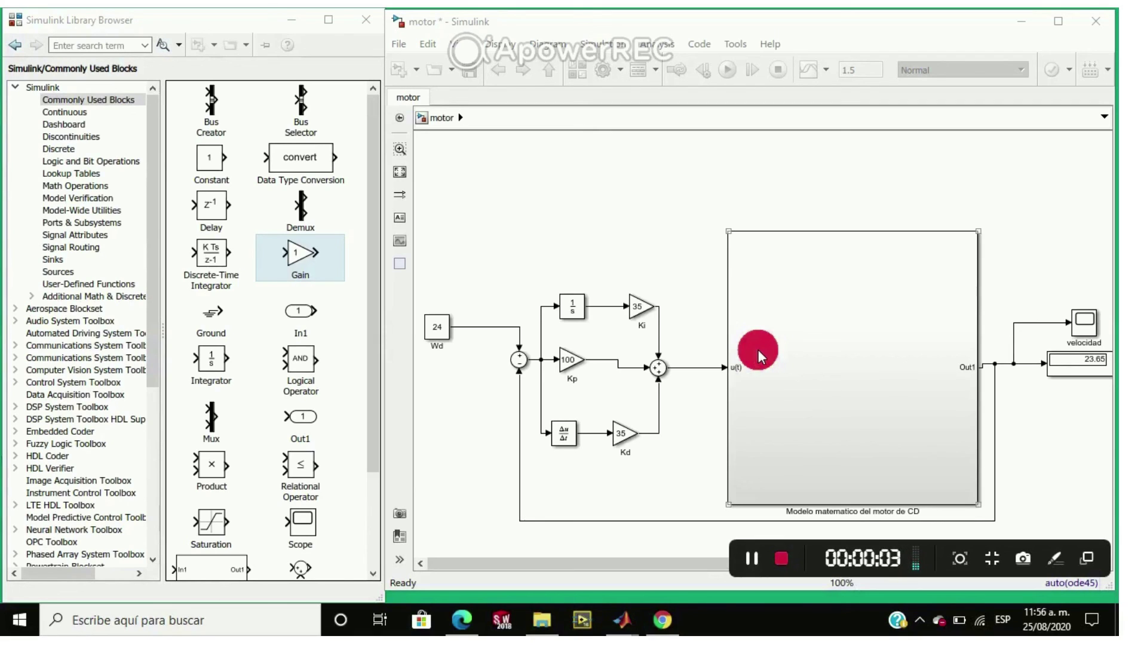
# Review the PID loop's Ki, Kp and Kd branches feeding the motor subsystem, and compare the Wd reference with the velocity display.
pyautogui.click(618, 481)
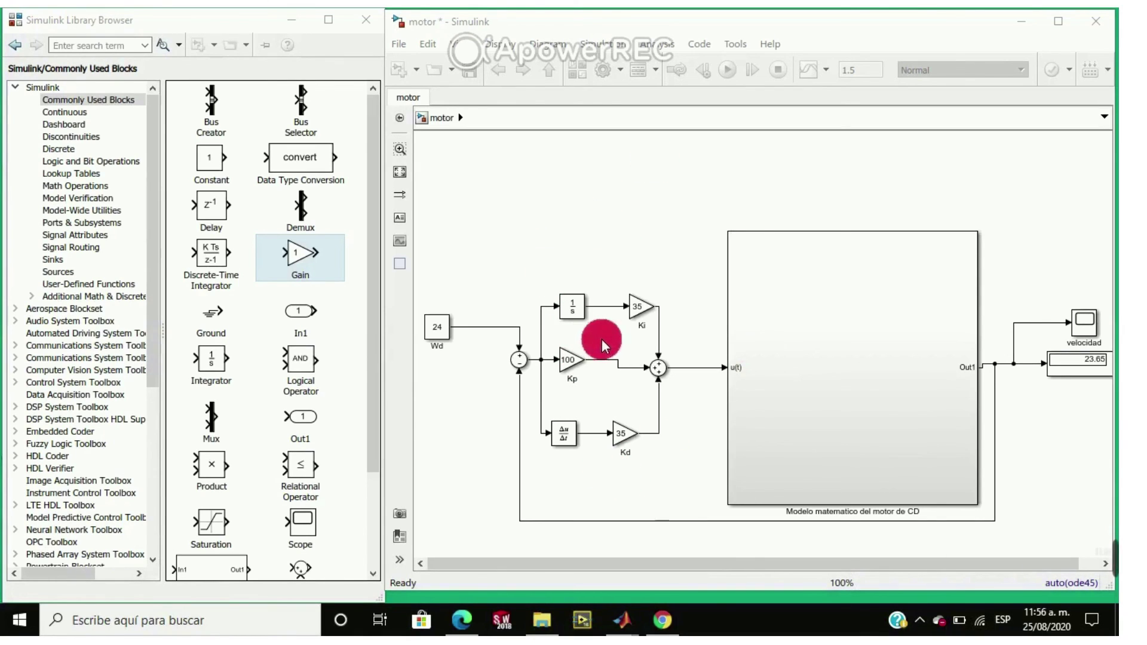
pyautogui.click(565, 316)
pyautogui.click(641, 311)
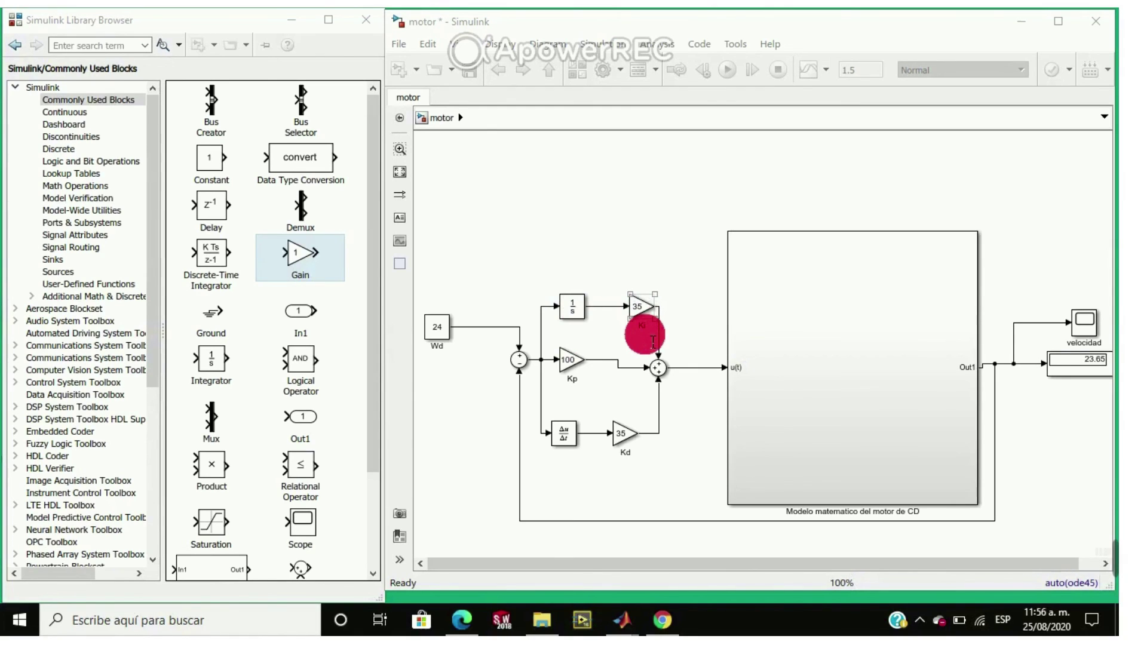
pyautogui.click(802, 418)
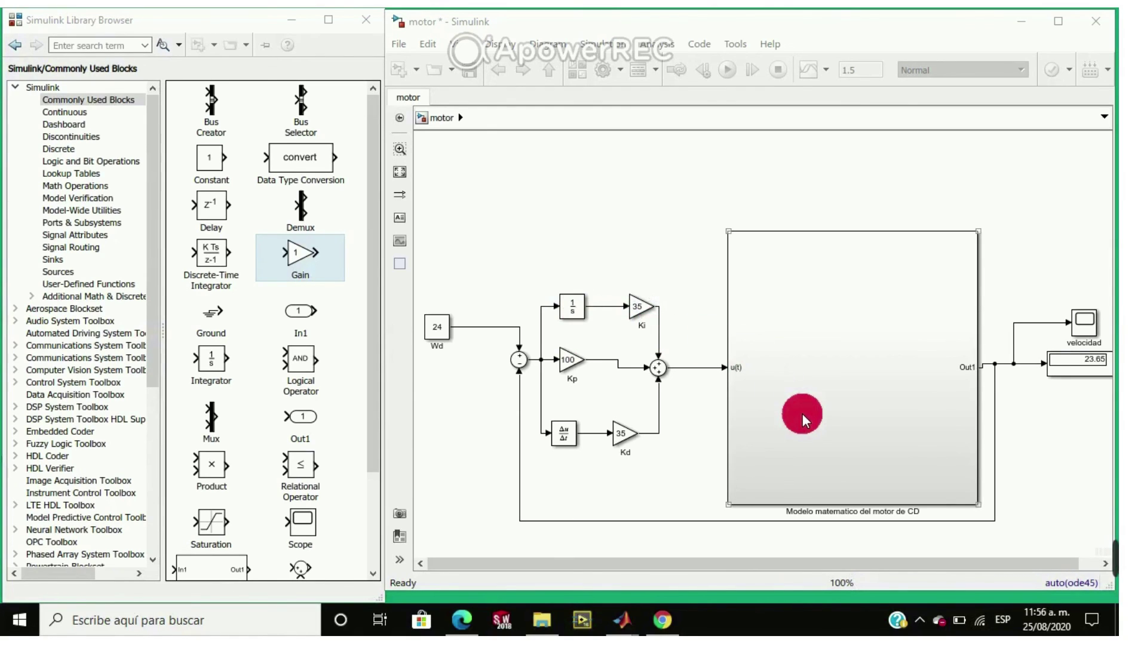
pyautogui.click(438, 340)
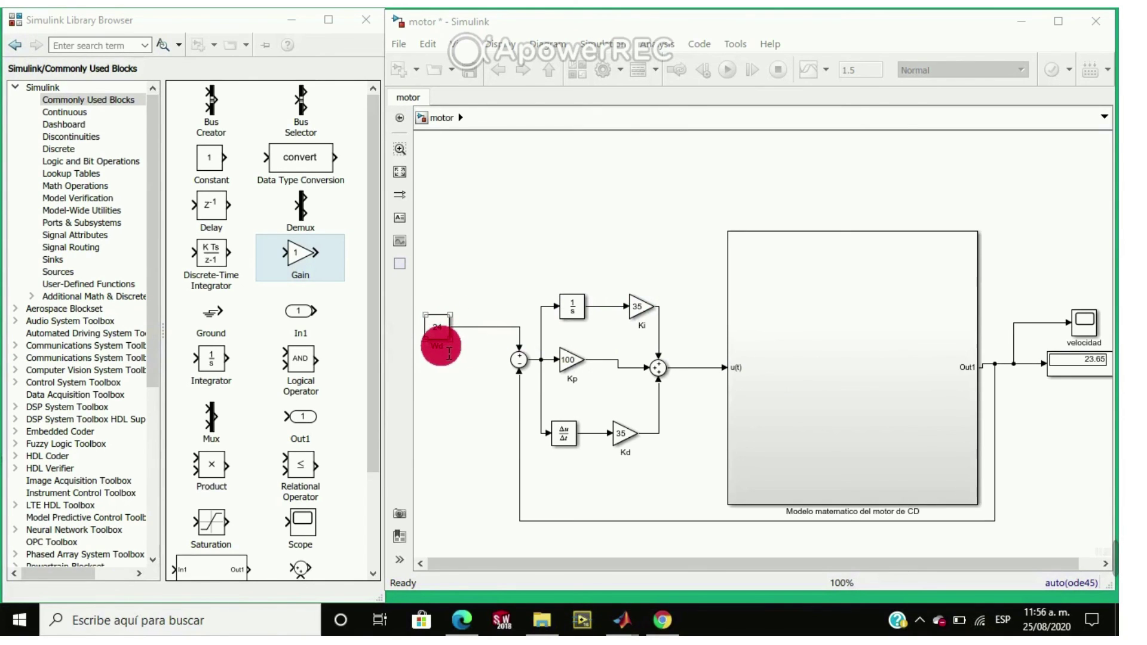
pyautogui.click(1098, 373)
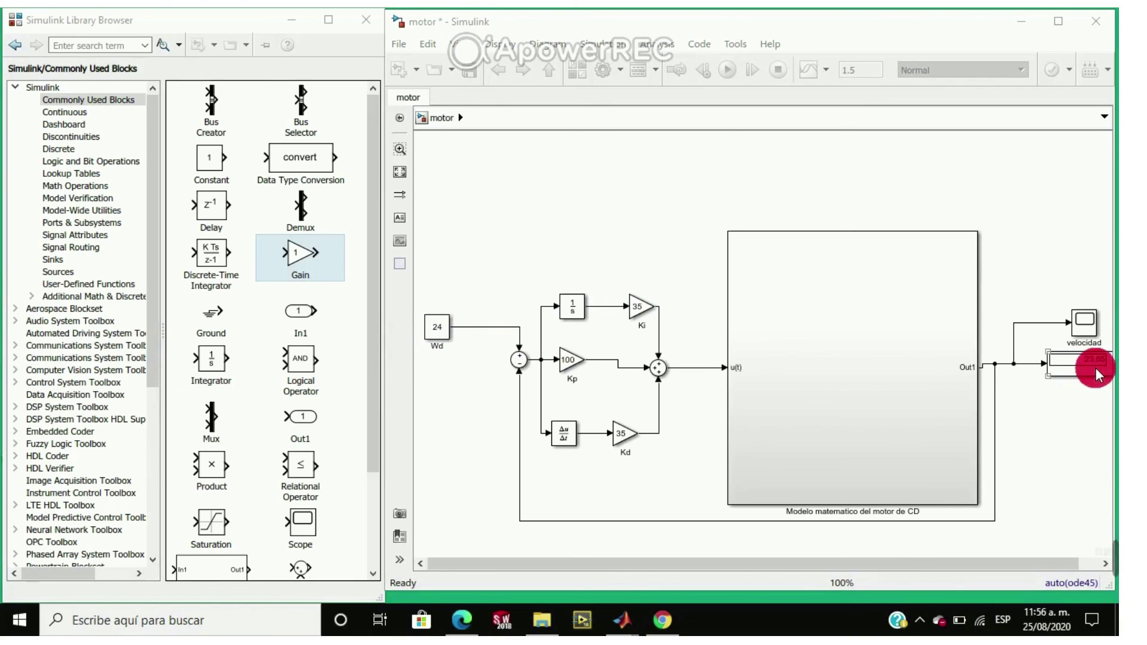
pyautogui.click(623, 434)
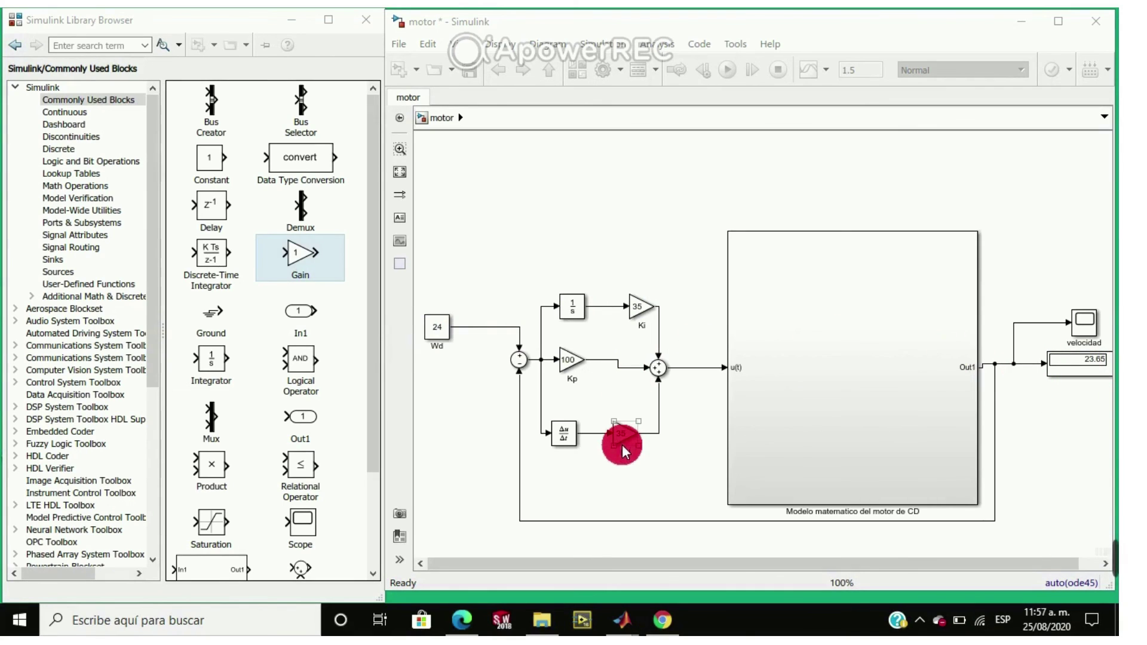
pyautogui.click(436, 338)
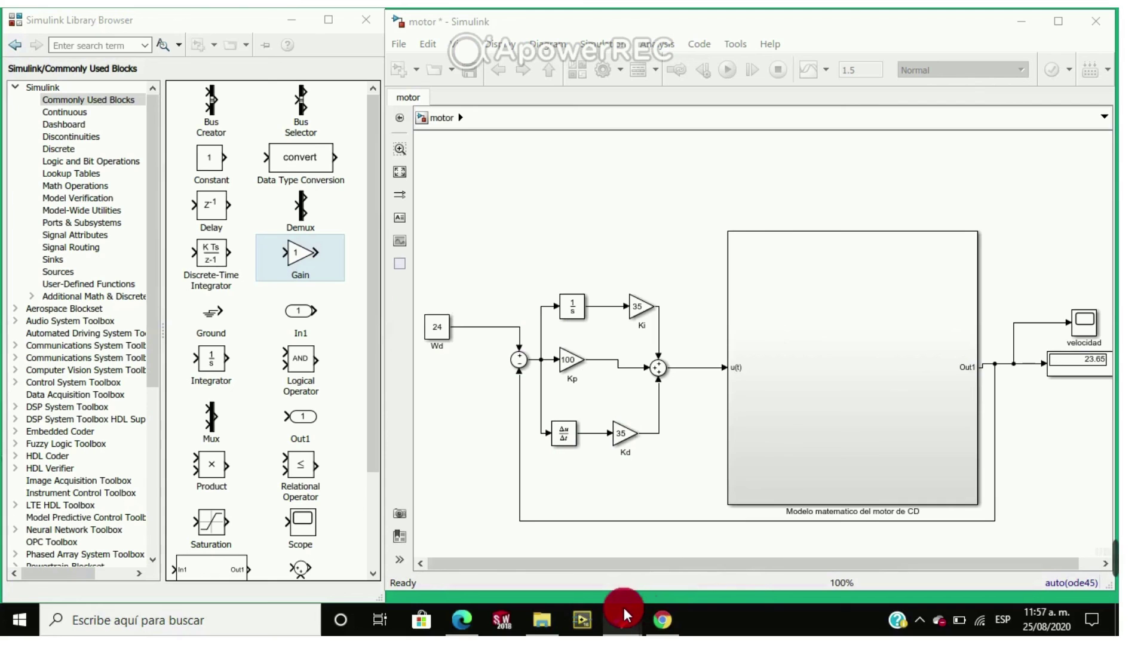
# Bring up the velocidad scope, shift its window slightly, and examine the velocity response under PID control.
pyautogui.moveTo(624, 612)
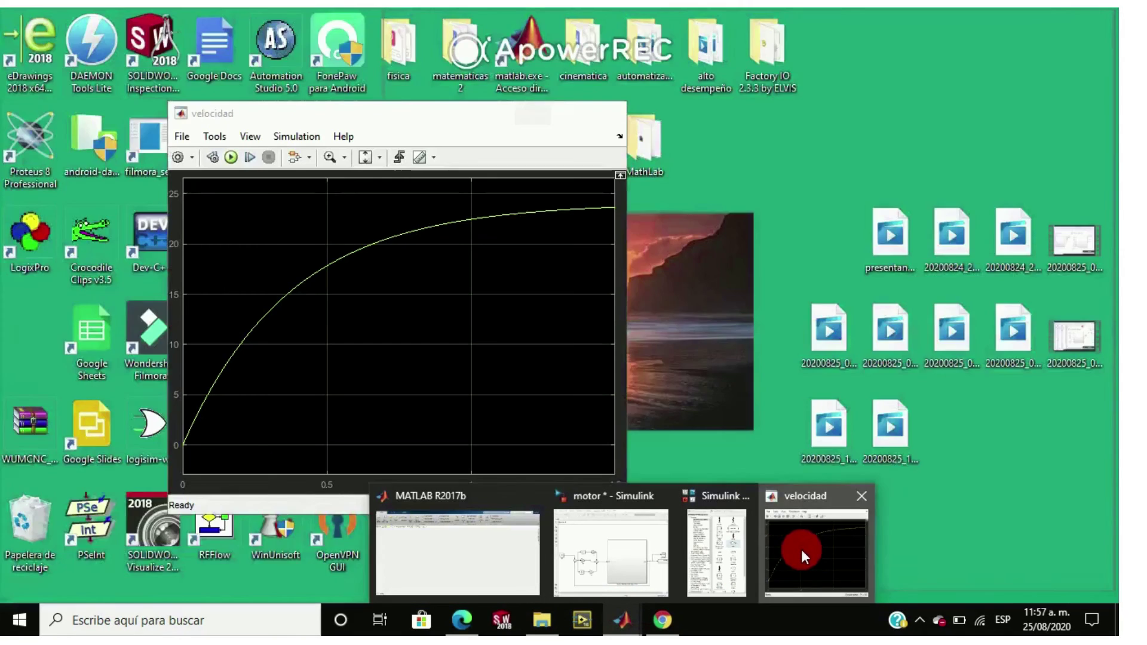
pyautogui.click(798, 551)
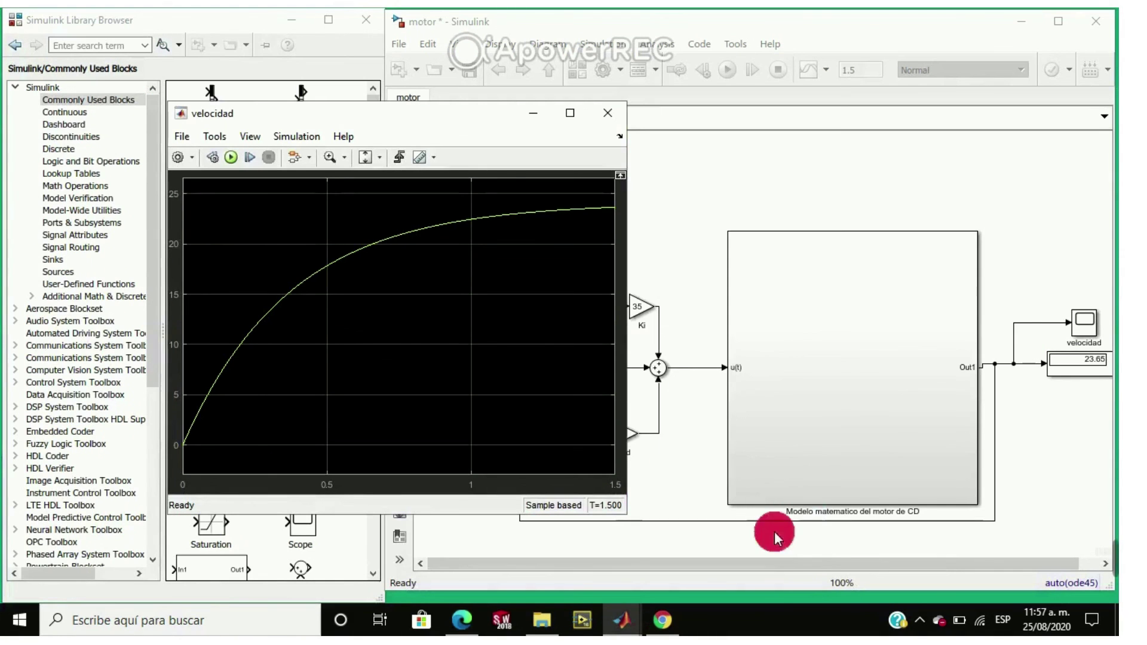
pyautogui.moveTo(461, 116); pyautogui.dragTo(483, 118)
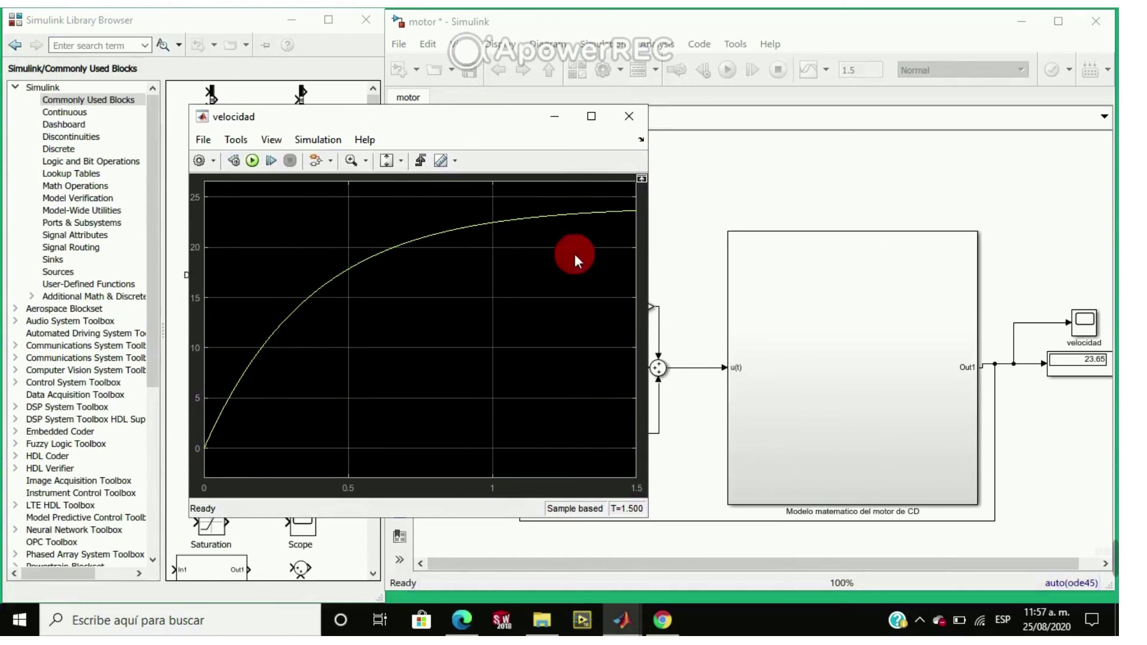
pyautogui.moveTo(1115, 556)
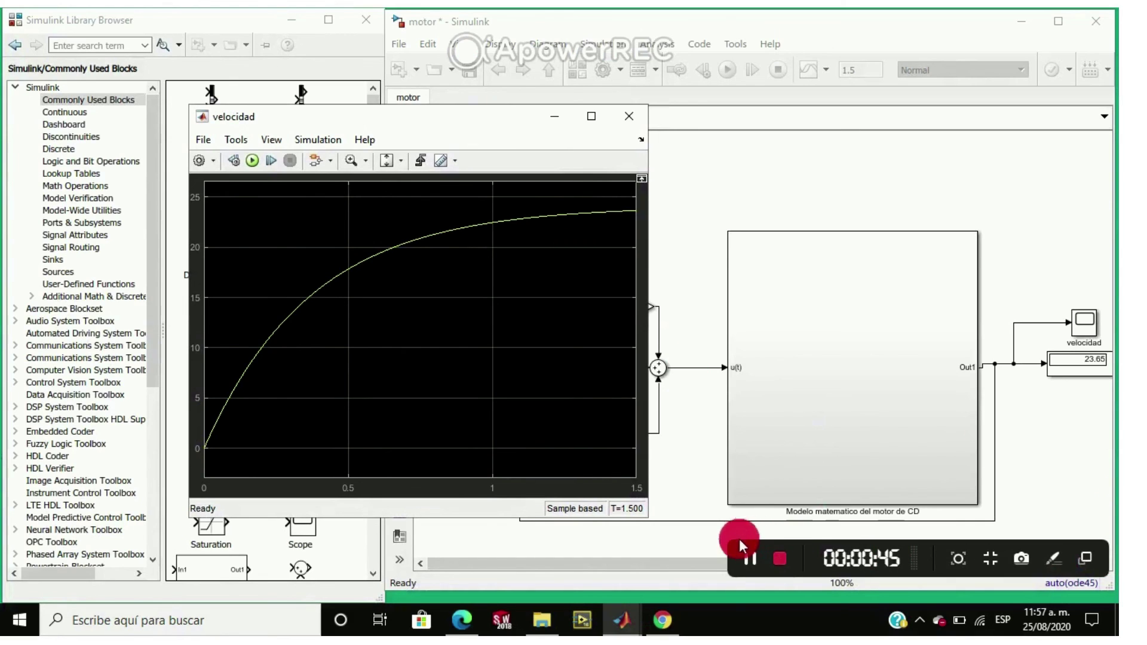
pyautogui.click(753, 561)
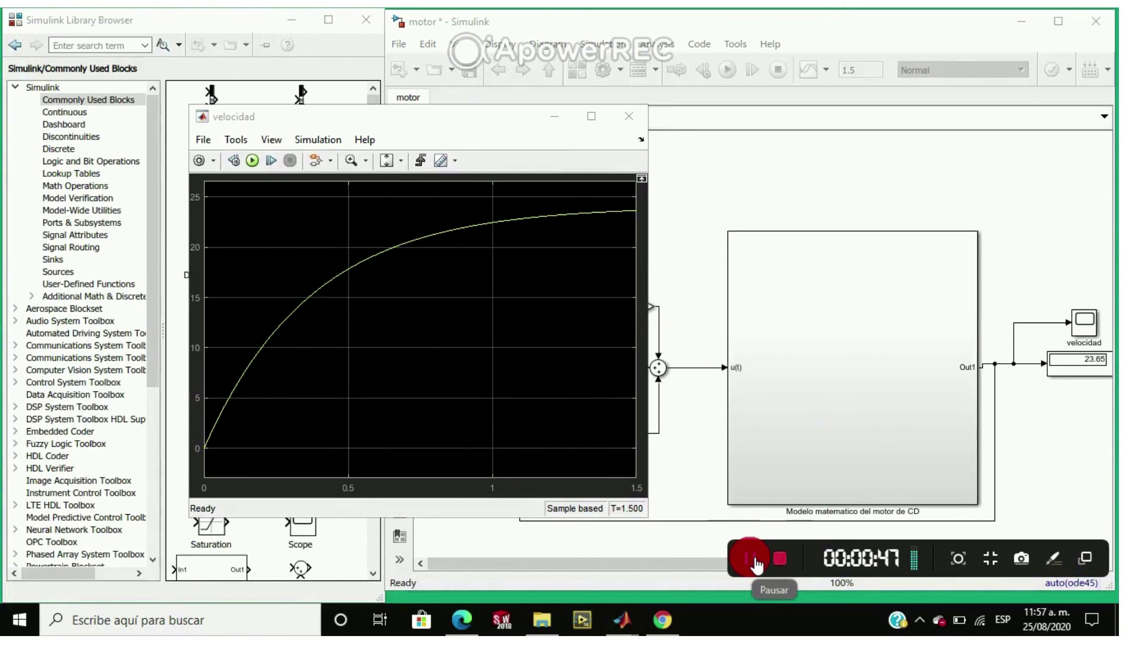